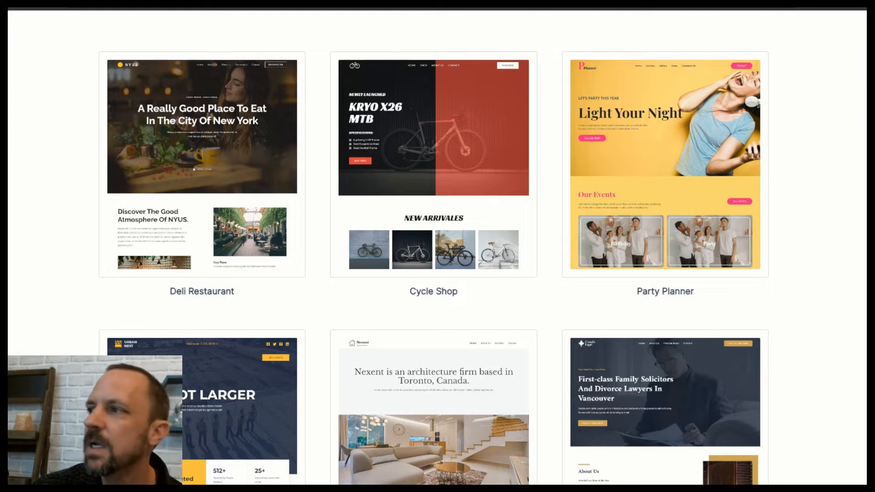
Browse the Starter Templates gallery and open the Cycle Shop template's full demo site.
scroll(775, 410, "down", 18)
left_click_drag(774, 410, 774, 429)
scroll(432, 246, "down", 7)
scroll(433, 246, "up", 18)
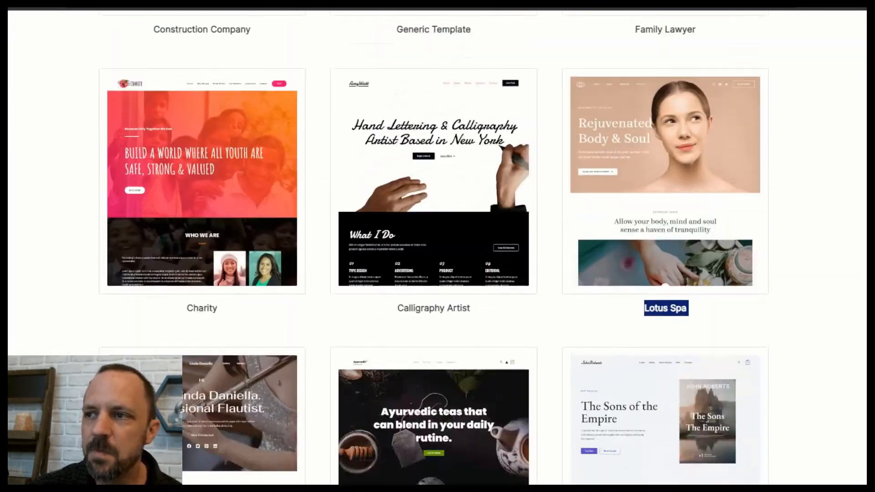
scroll(433, 246, "up", 8)
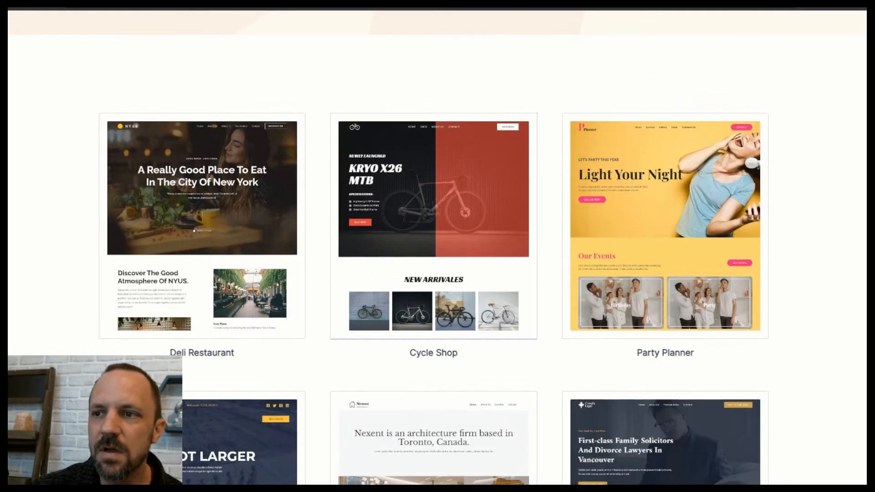
mouse_move(453, 185)
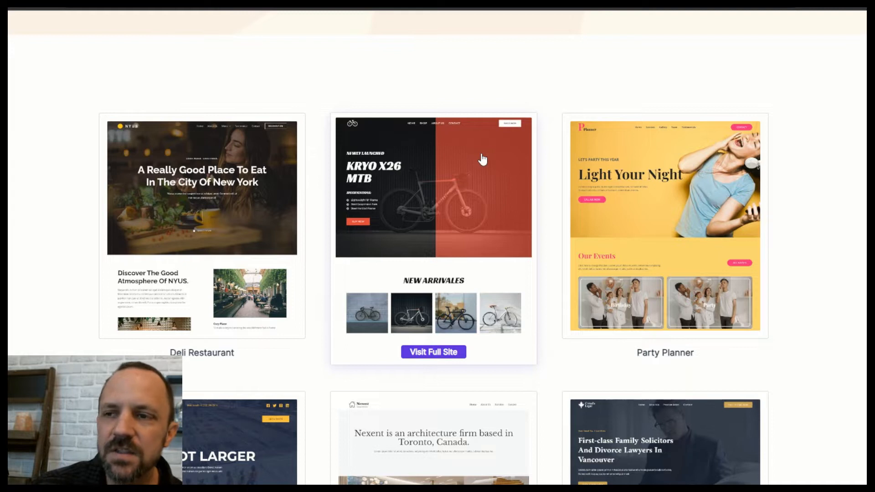
left_click(449, 189)
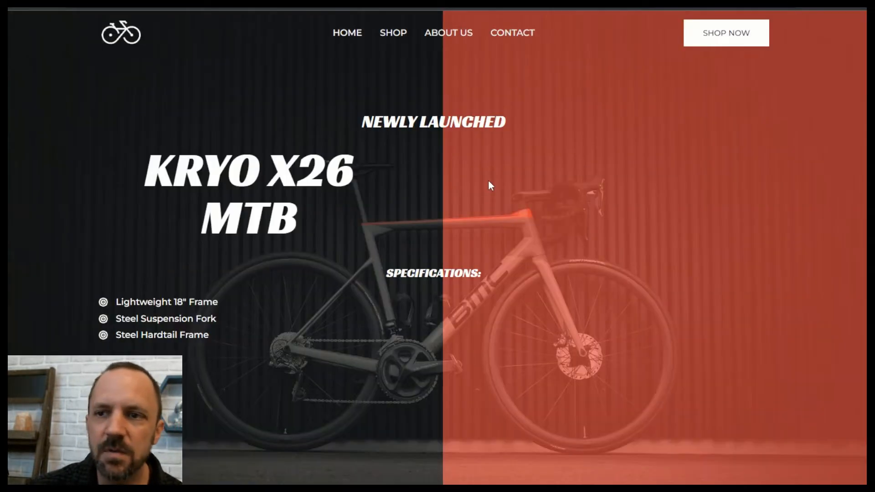
Scroll down through the Cycle Shop demo's sections below the KRYO X26 MTB homepage, then back up.
scroll(488, 180, "down", 5)
scroll(496, 181, "down", 15)
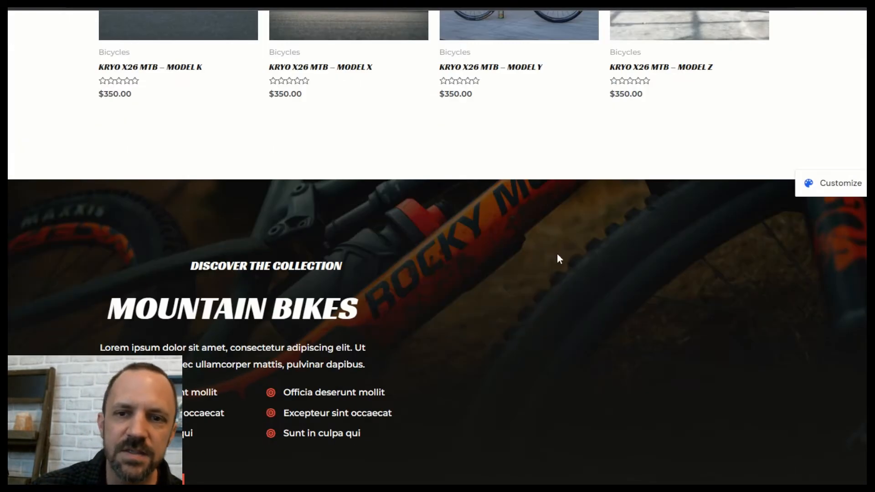
scroll(559, 248, "down", 10)
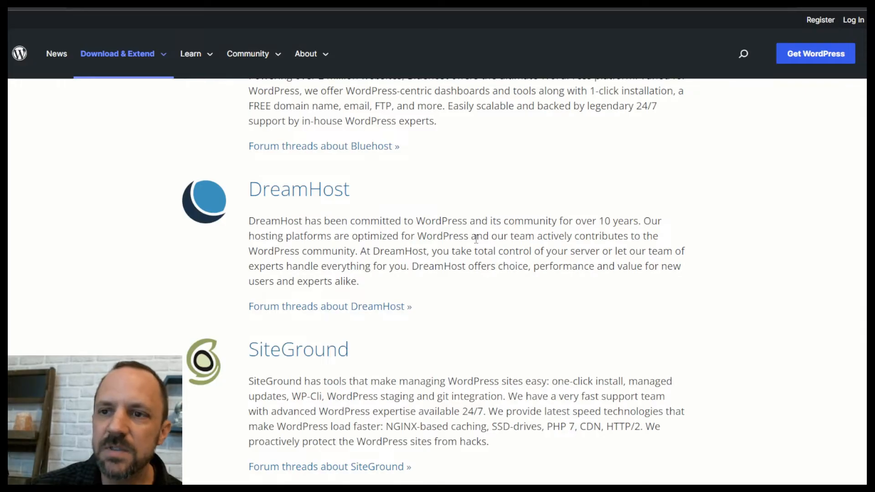
scroll(476, 242, "up", 10)
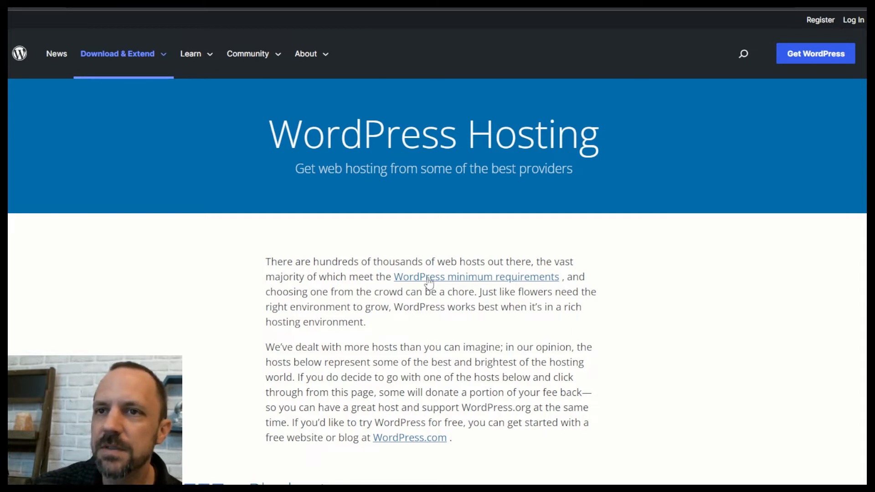
Scroll the WordPress Hosting page past Bluehost and DreamHost to the SiteGround listing.
scroll(378, 310, "down", 10)
scroll(394, 287, "up", 3)
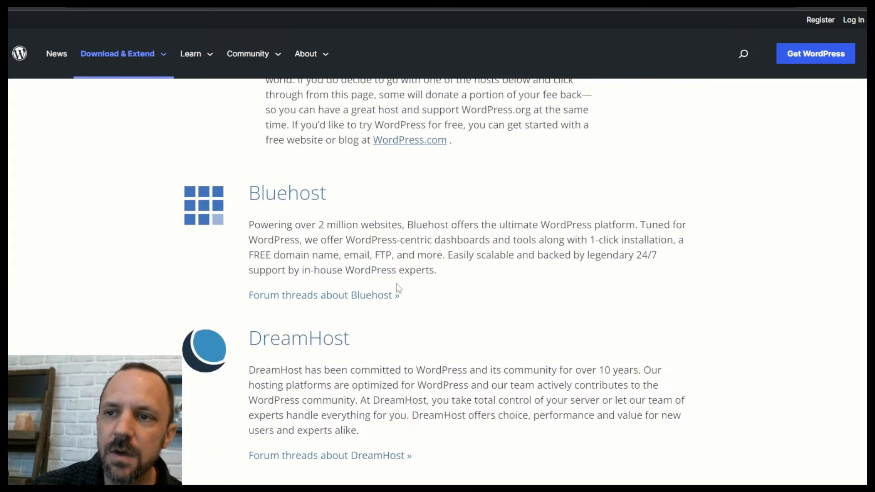
scroll(407, 289, "down", 3)
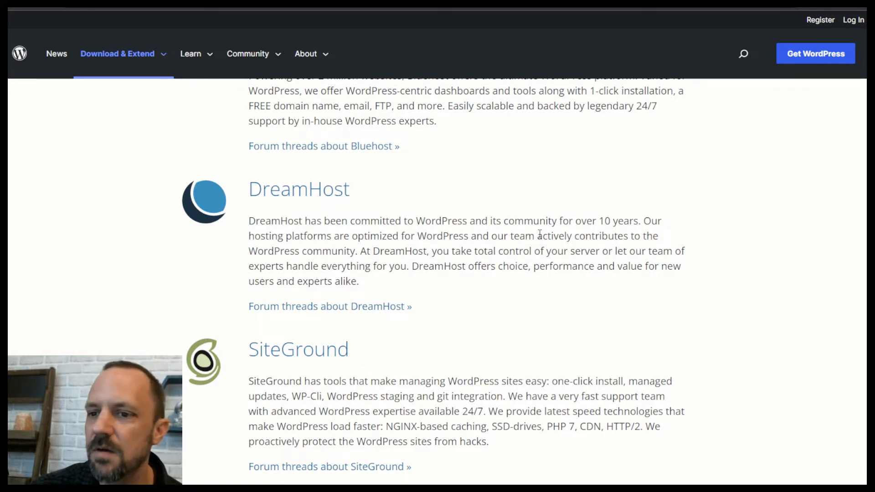
scroll(458, 379, "down", 3)
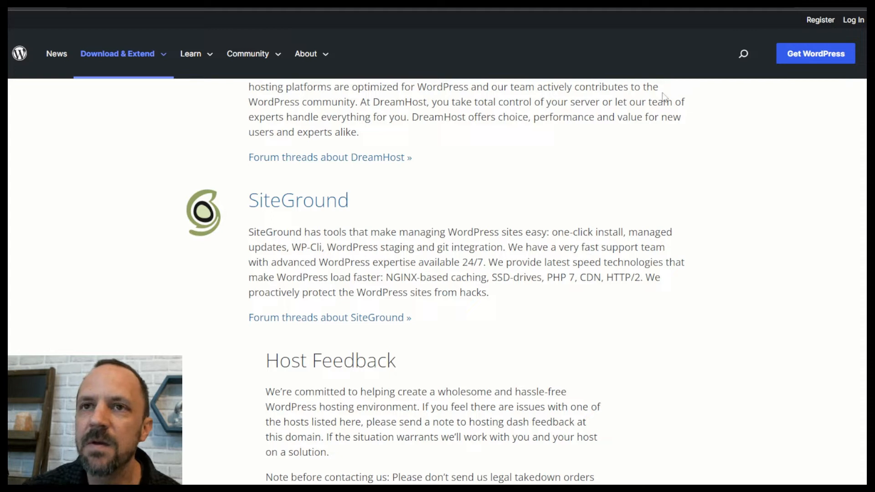
Switch to the SiteGround window and choose the StartUp plan at $2.99/mo.
mouse_move(606, 490)
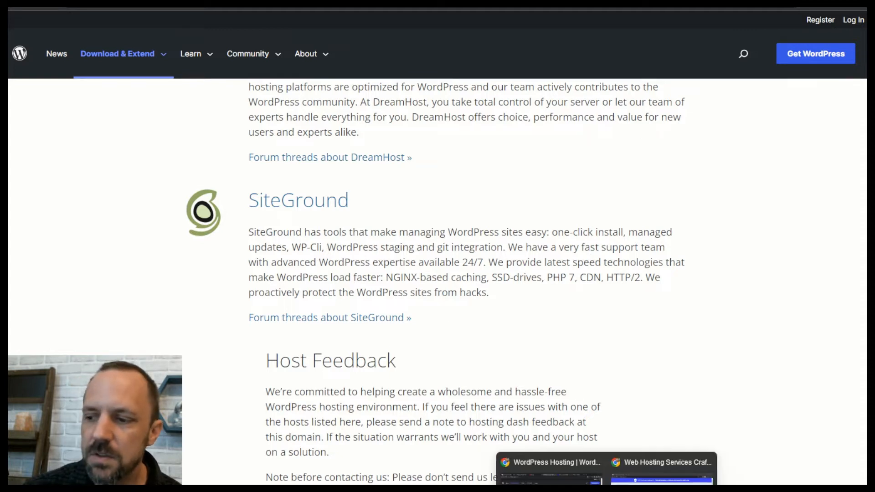
left_click(661, 469)
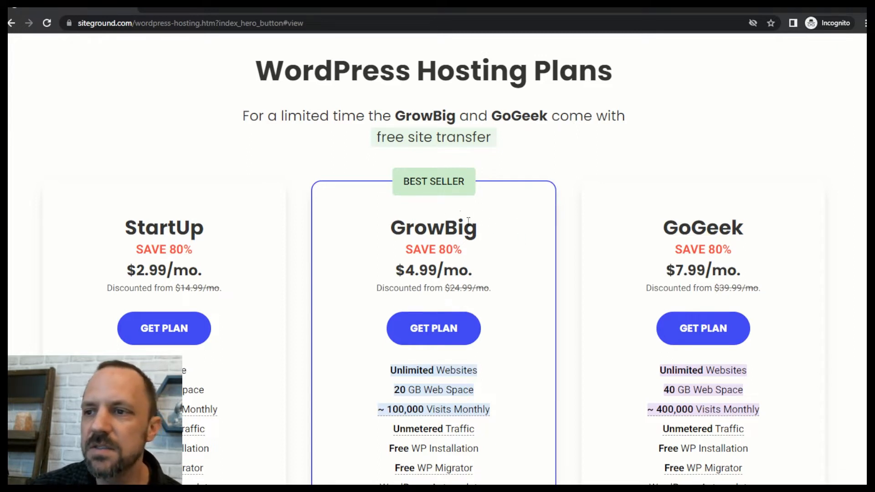
scroll(408, 257, "down", 3)
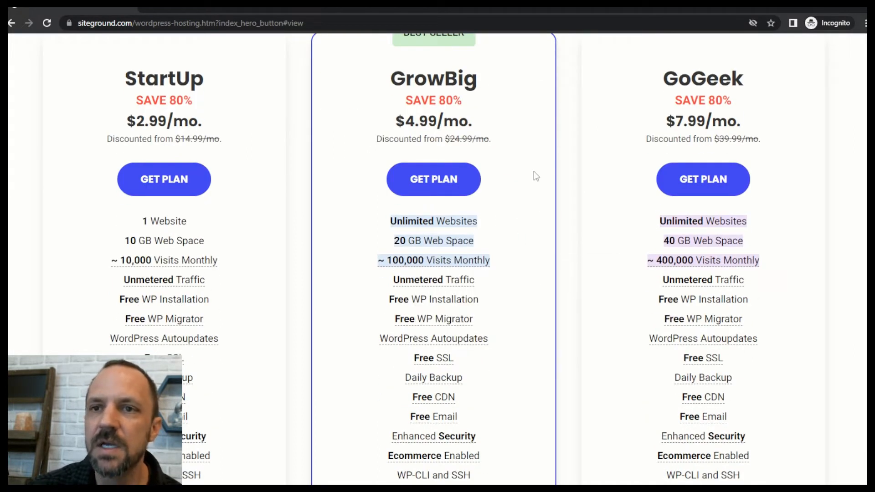
left_click(160, 181)
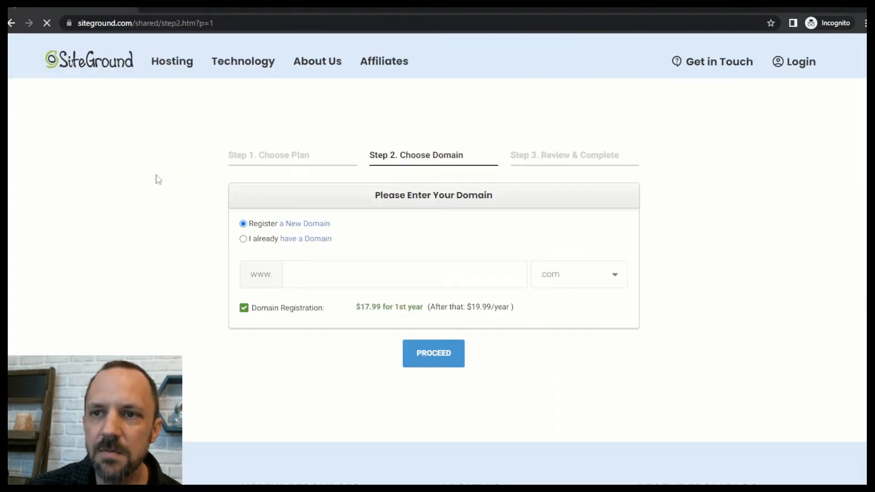
Register the new domain 2134aqefgqwe.com and proceed to checkout.
left_click(333, 265)
type("2134aqefgqwe")
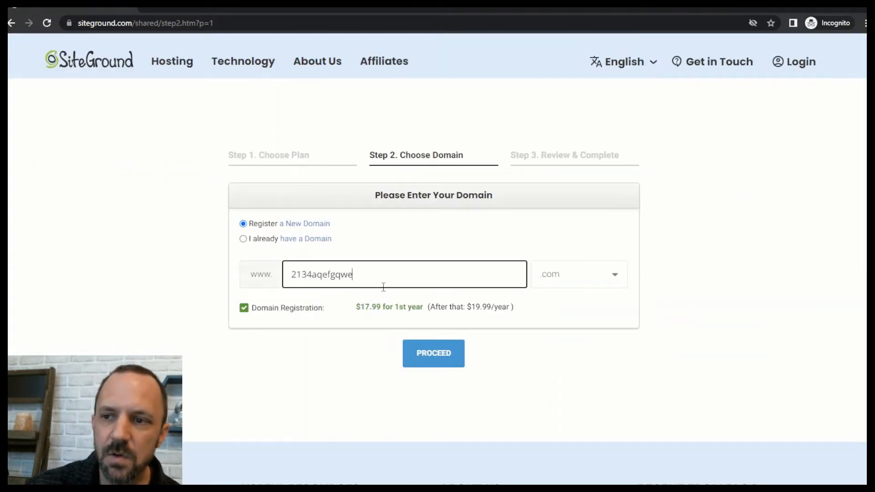
left_click(455, 354)
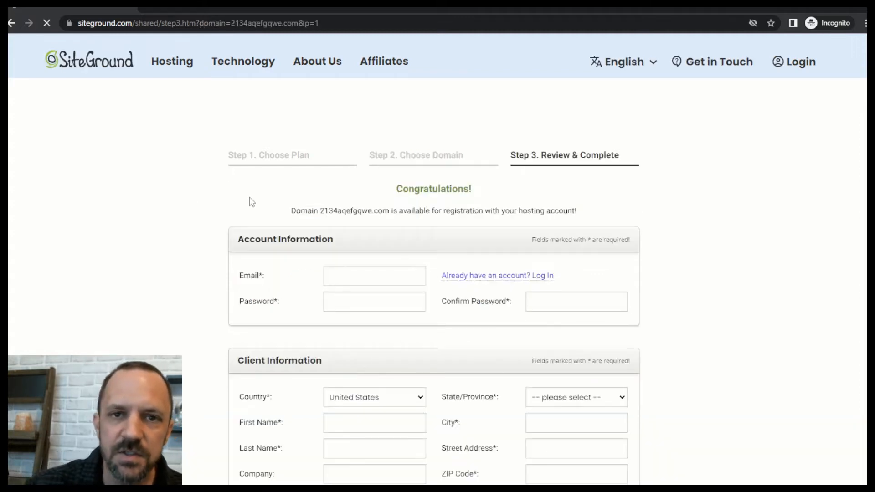
Scroll the checkout form down to the 53.87 USD order total.
scroll(684, 226, "down", 3)
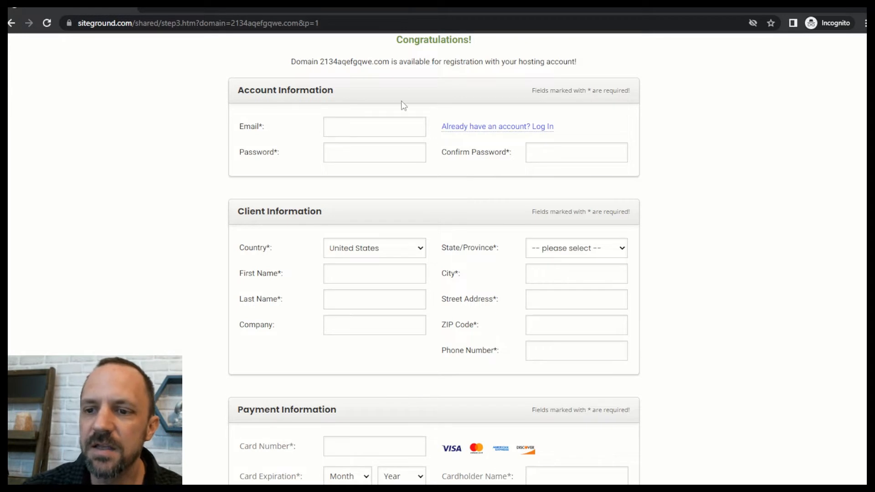
scroll(650, 232, "down", 3)
scroll(650, 232, "down", 6)
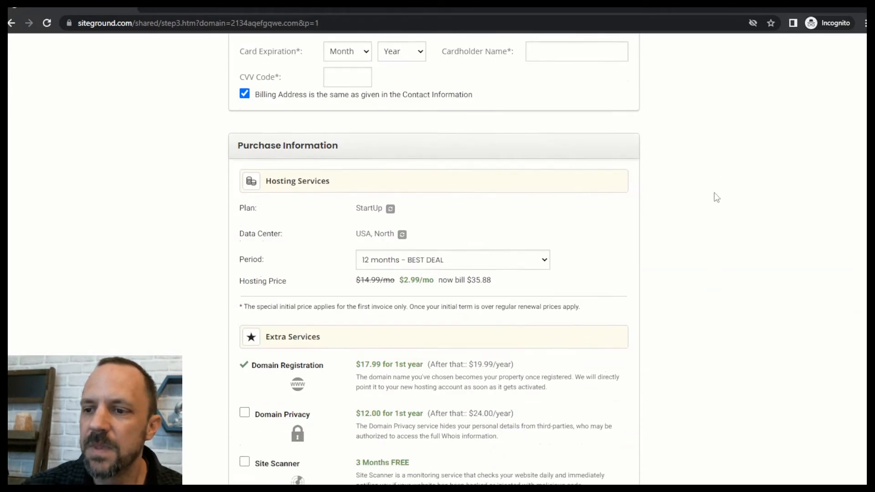
scroll(410, 213, "down", 3)
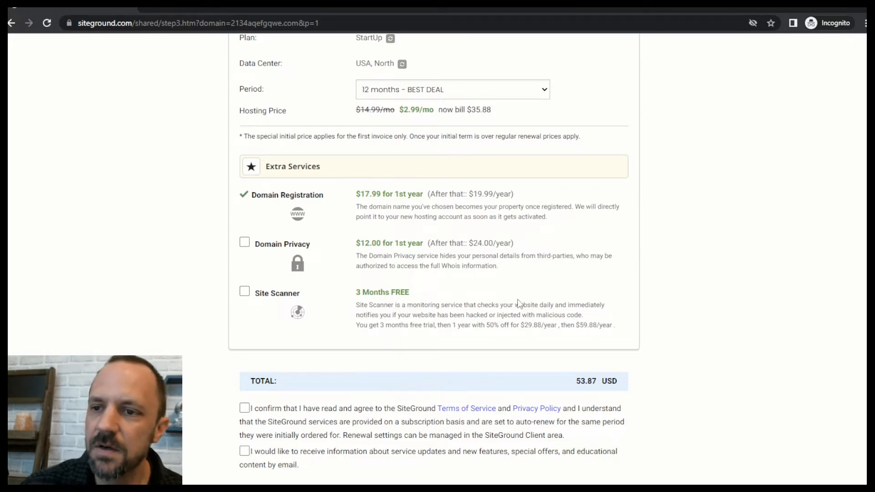
scroll(517, 299, "down", 3)
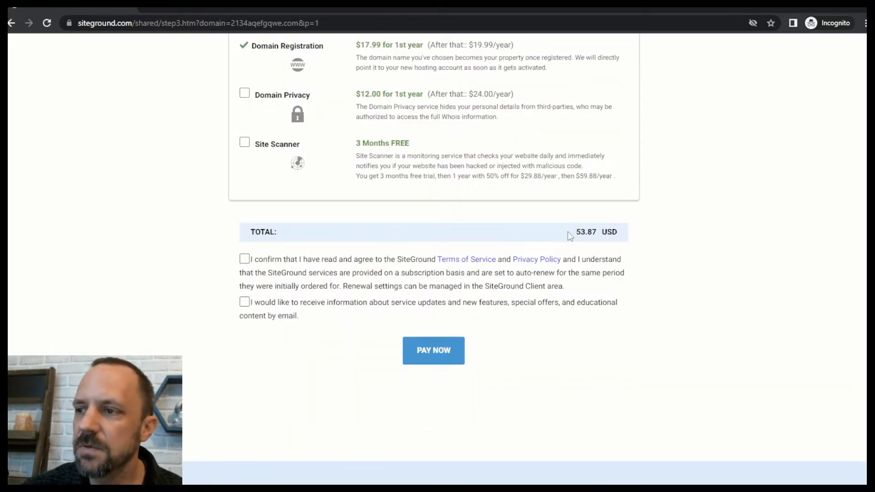
double_click(609, 231)
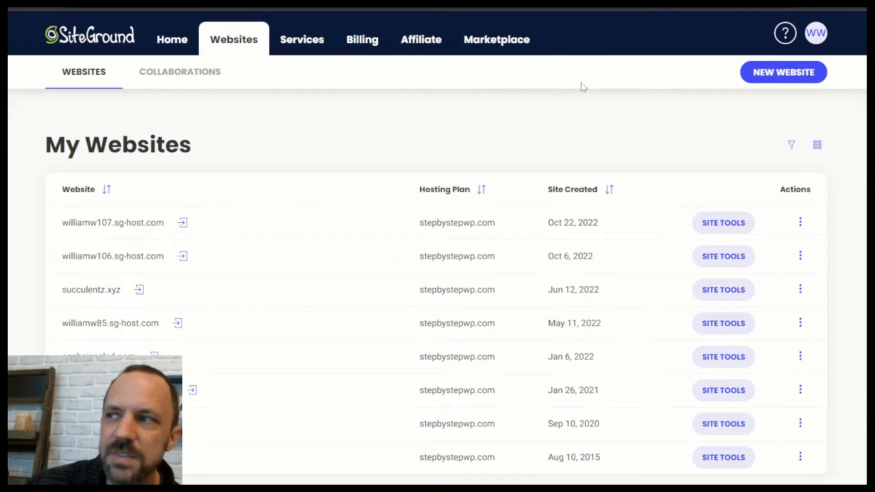
Add a new website on a free temporary domain as a fresh WordPress install.
left_click(775, 78)
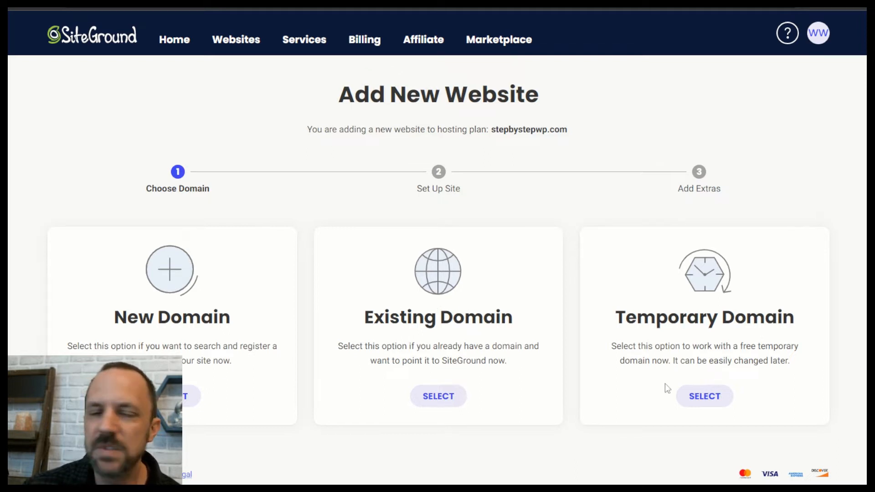
left_click(706, 403)
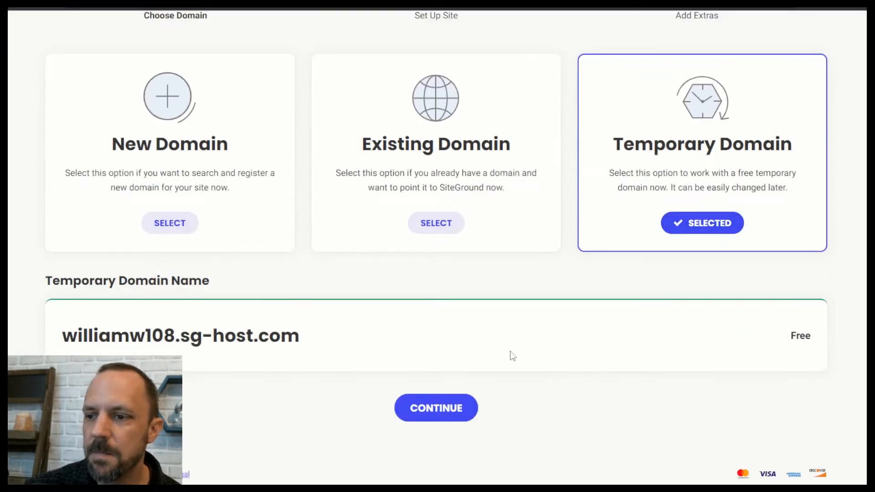
left_click(461, 406)
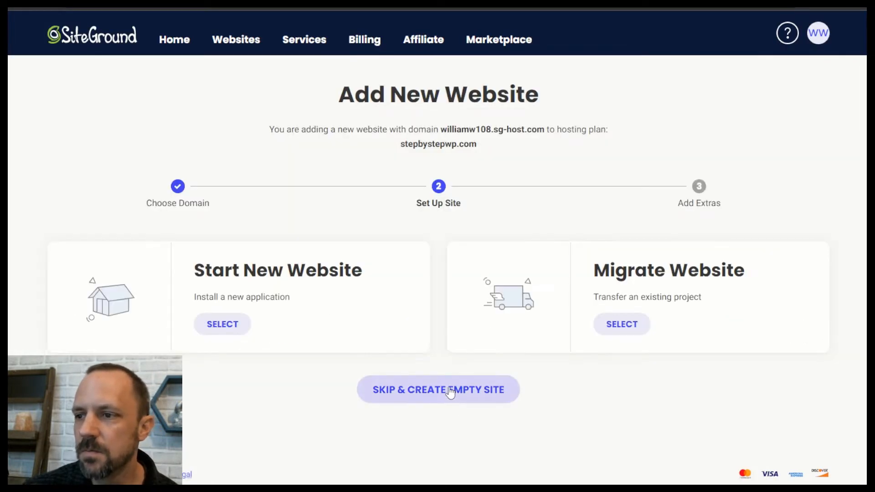
left_click(222, 325)
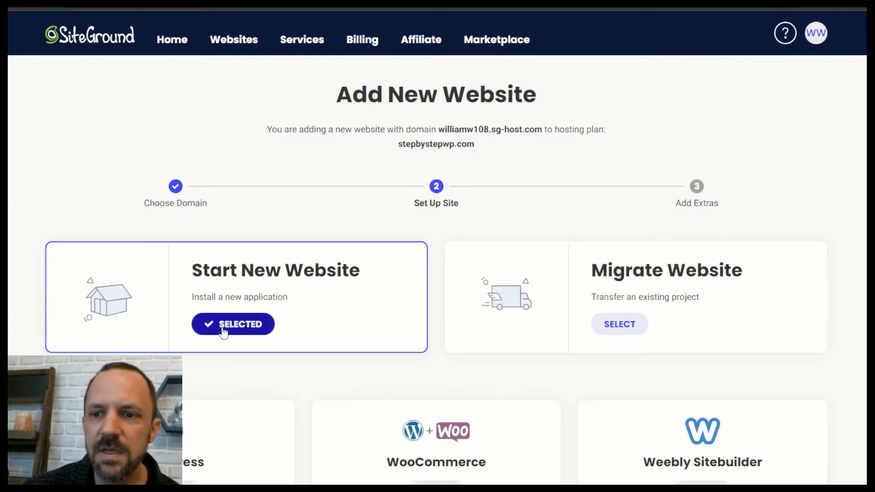
left_click(162, 336)
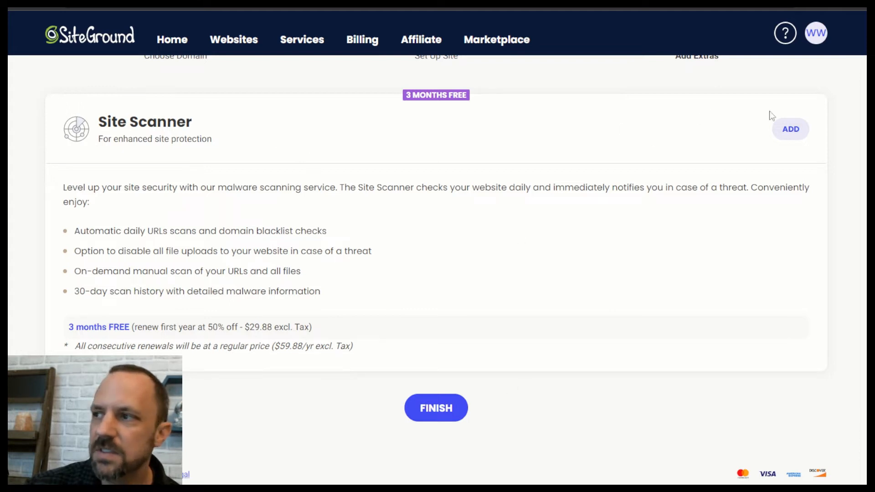
left_click(441, 408)
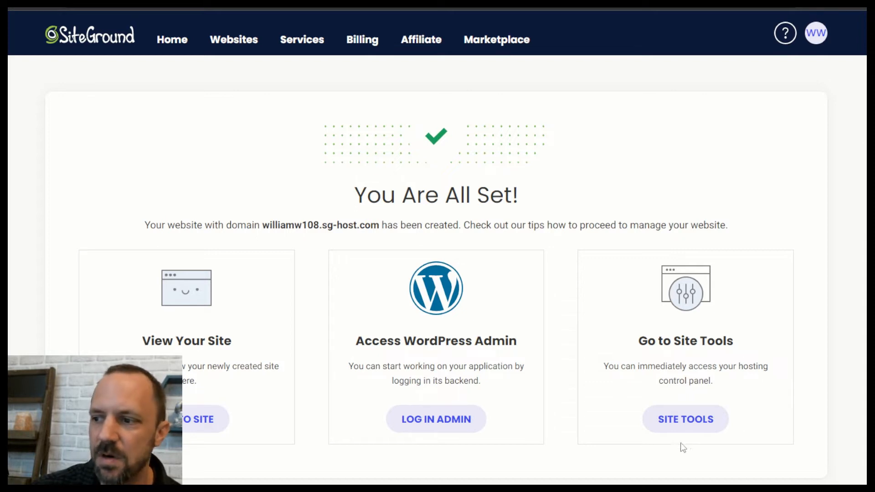
Get a free Let's Encrypt certificate for the temporary domain in Security > SSL Manager.
left_click(691, 423)
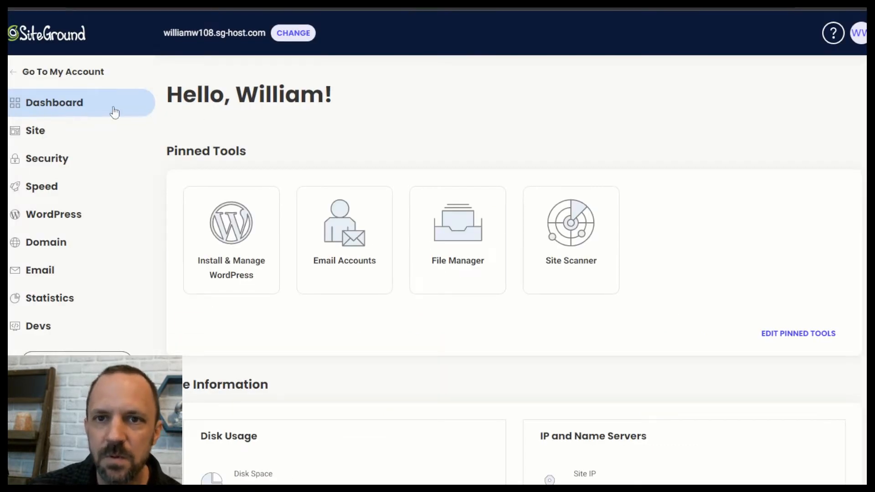
left_click(63, 165)
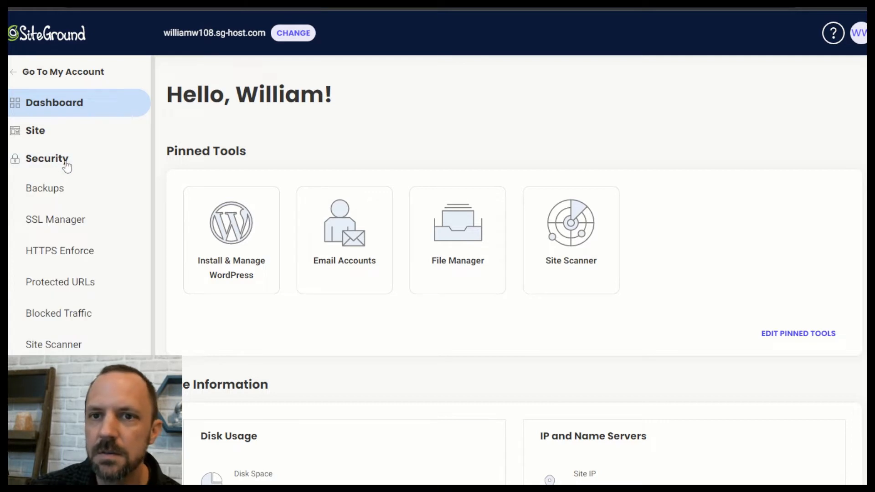
left_click(71, 226)
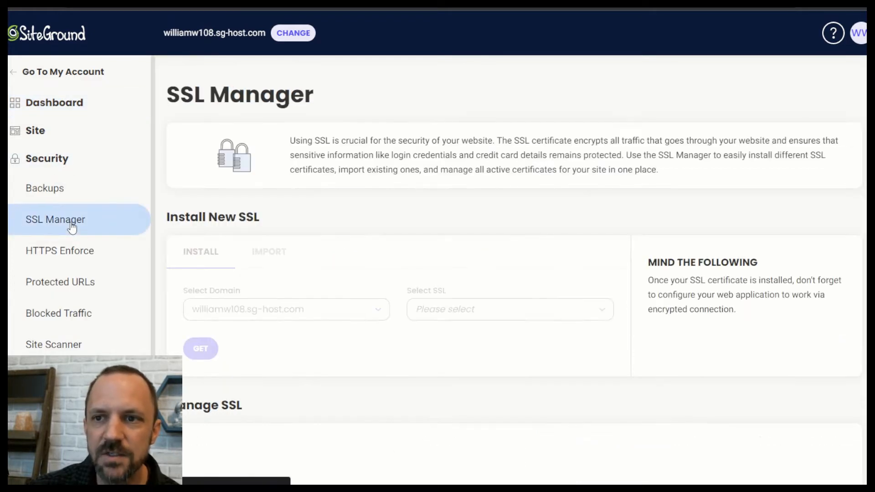
scroll(487, 256, "down", 4)
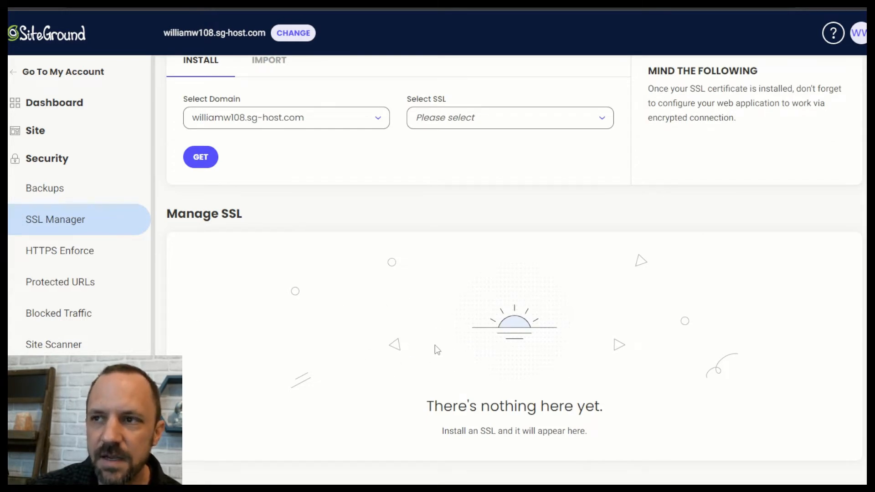
scroll(430, 339, "up", 3)
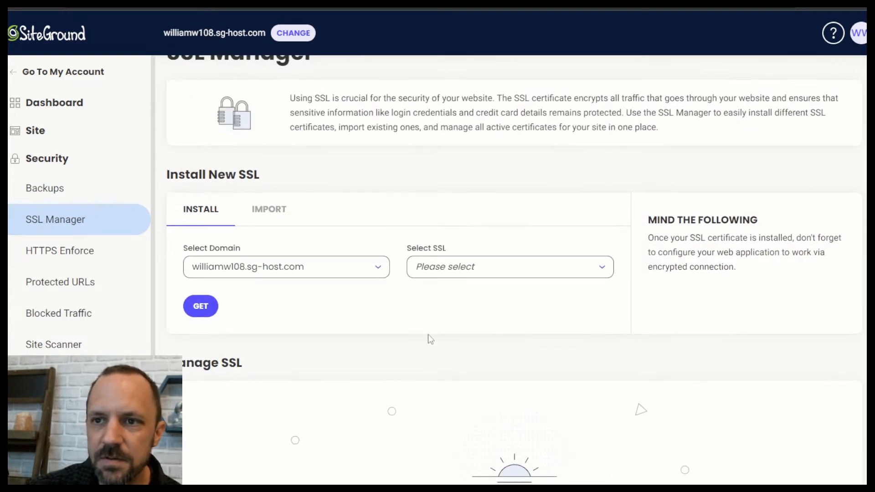
left_click(490, 270)
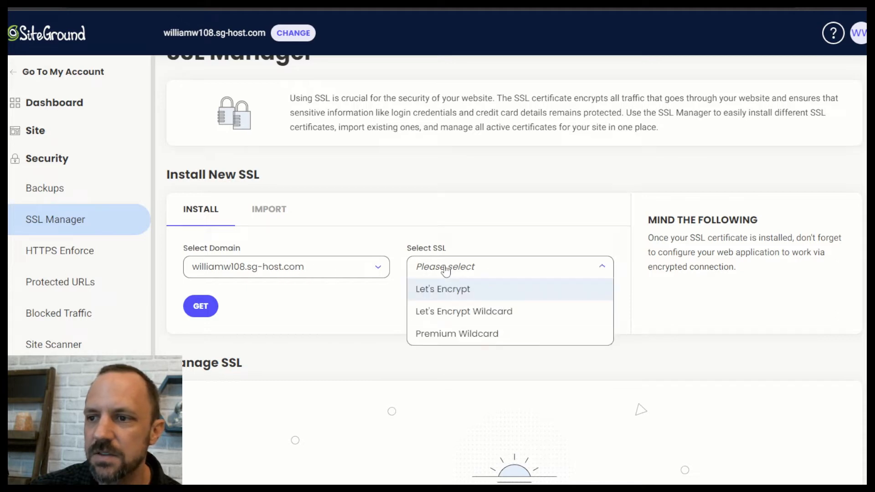
left_click(463, 294)
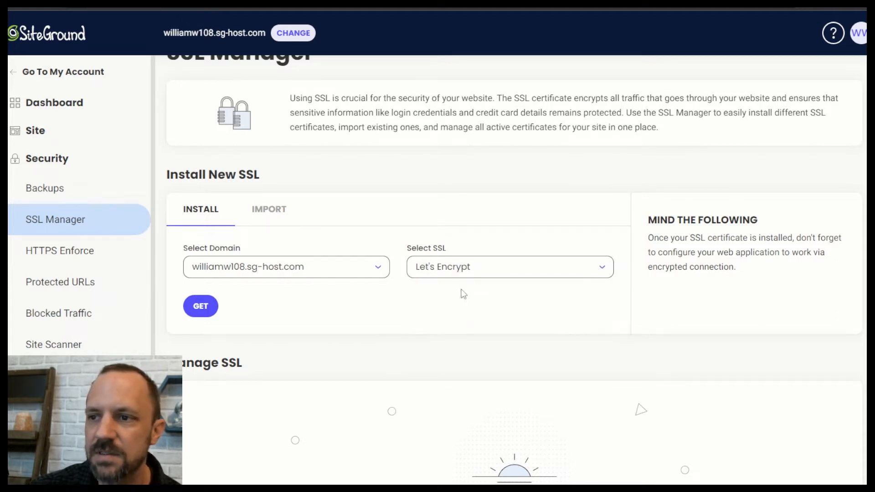
left_click(190, 316)
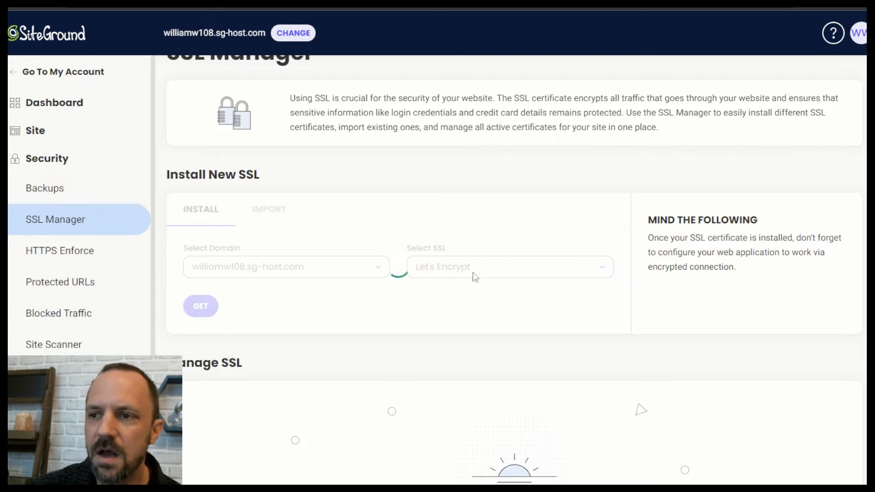
scroll(449, 291, "down", 2)
scroll(449, 291, "down", 2)
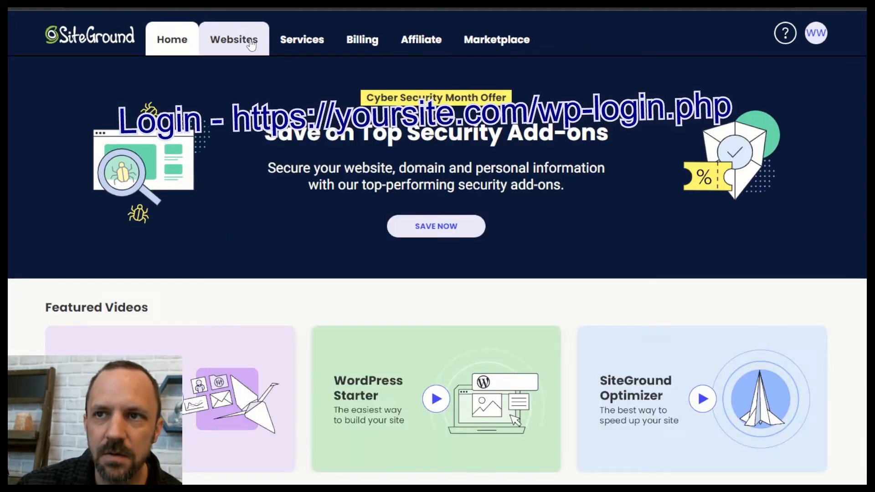
From the Websites list, log in to the newest site's WordPress admin.
left_click(250, 44)
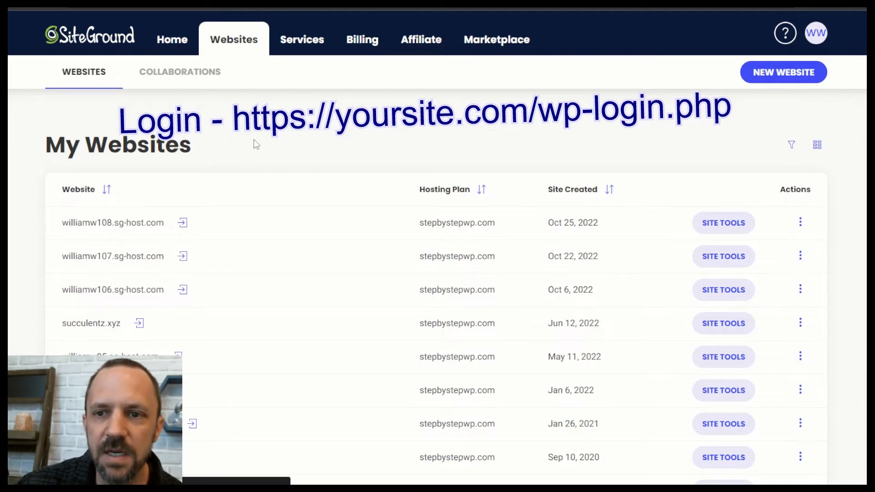
left_click(183, 223)
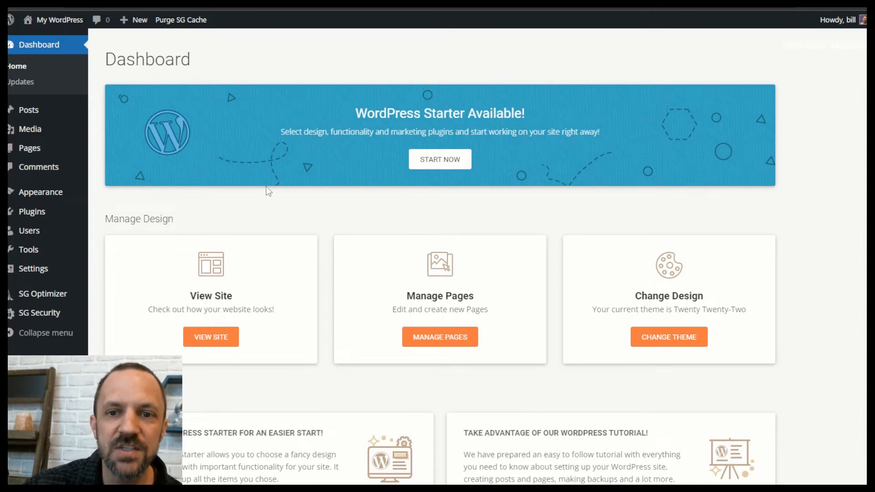
In Settings > General, change the WordPress Address and Site Address from http to https.
left_click(32, 273)
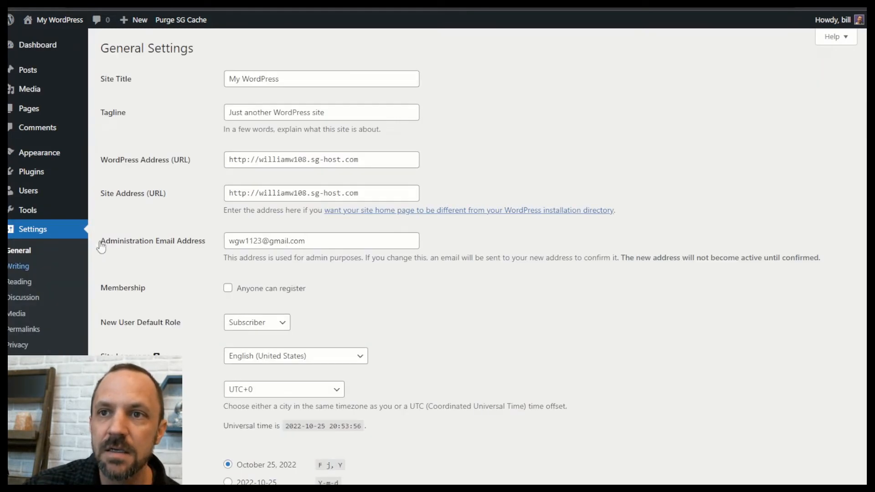
left_click(245, 159)
type("s")
left_click(246, 193)
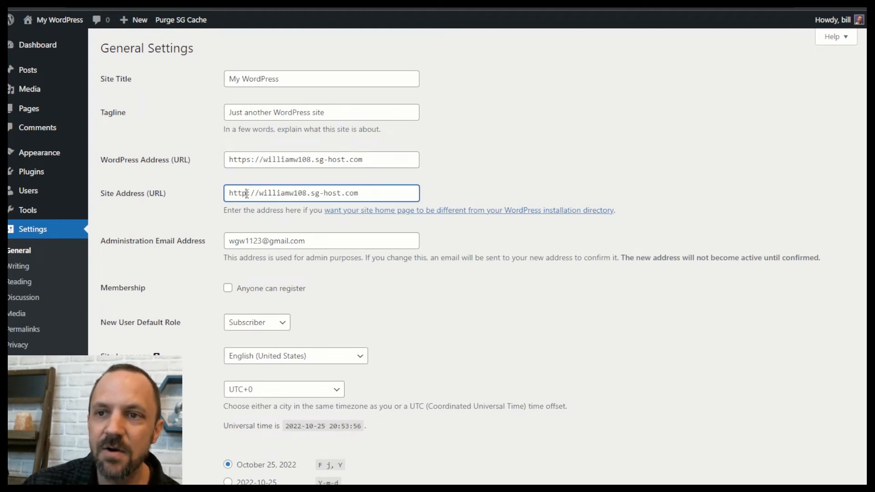
type("s")
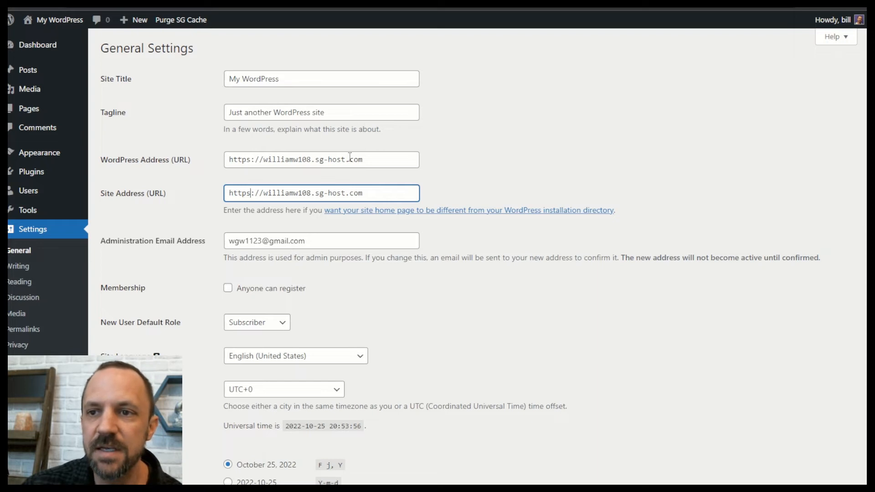
scroll(405, 176, "down", 7)
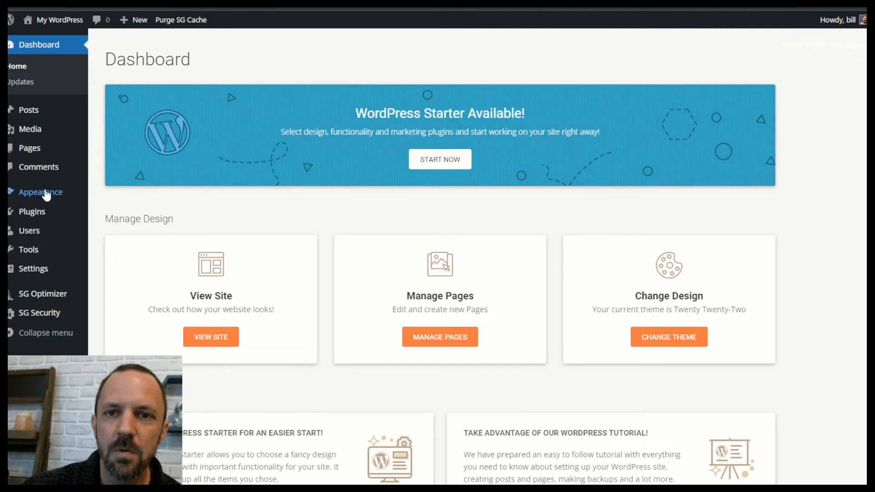
Search for, install and activate the free Astra theme, then view the installed plugins.
mouse_move(43, 193)
left_click(114, 195)
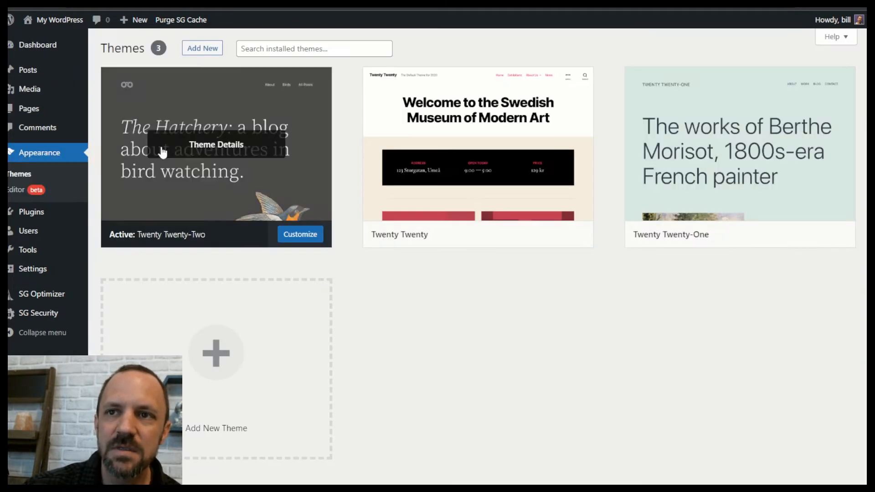
left_click(201, 49)
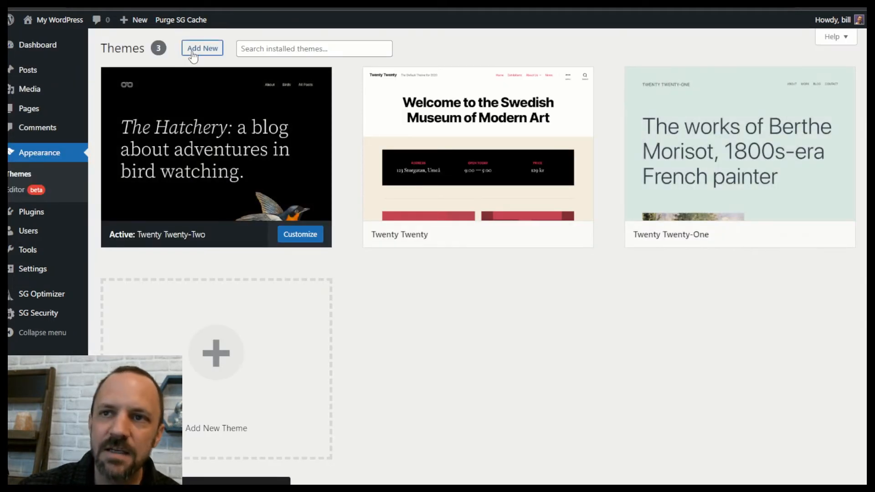
type("as")
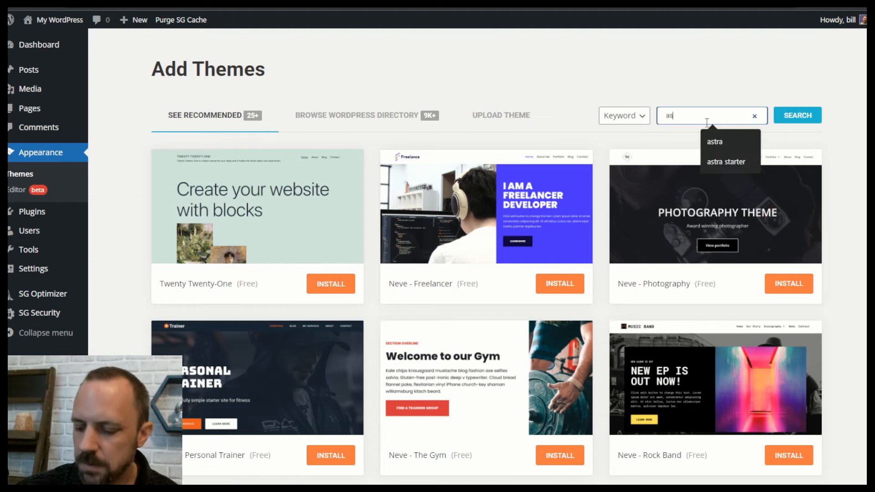
type("t")
left_click(714, 142)
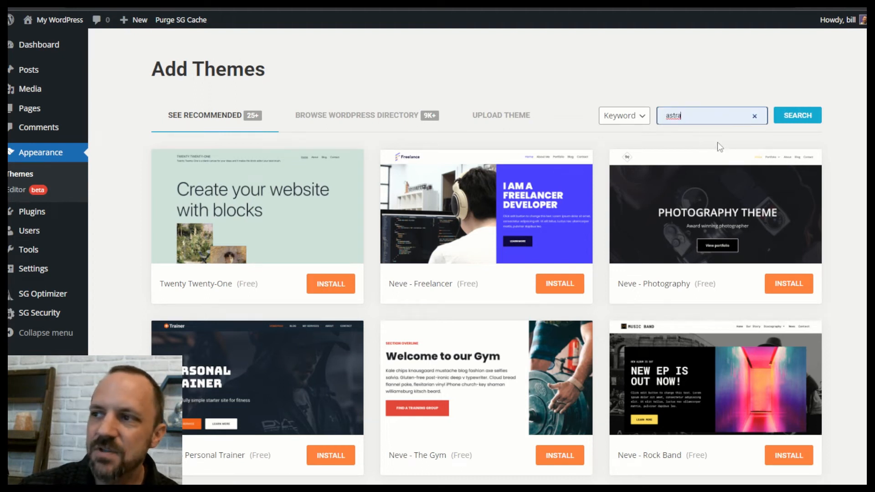
left_click(790, 123)
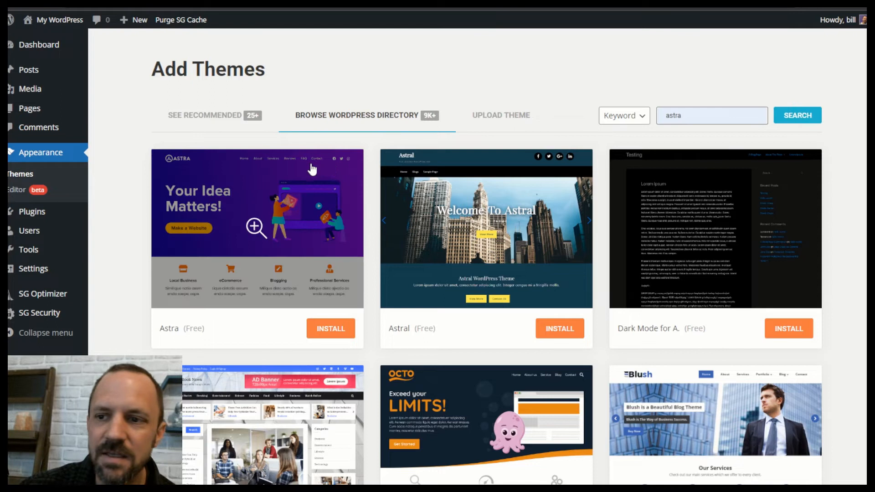
left_click(331, 329)
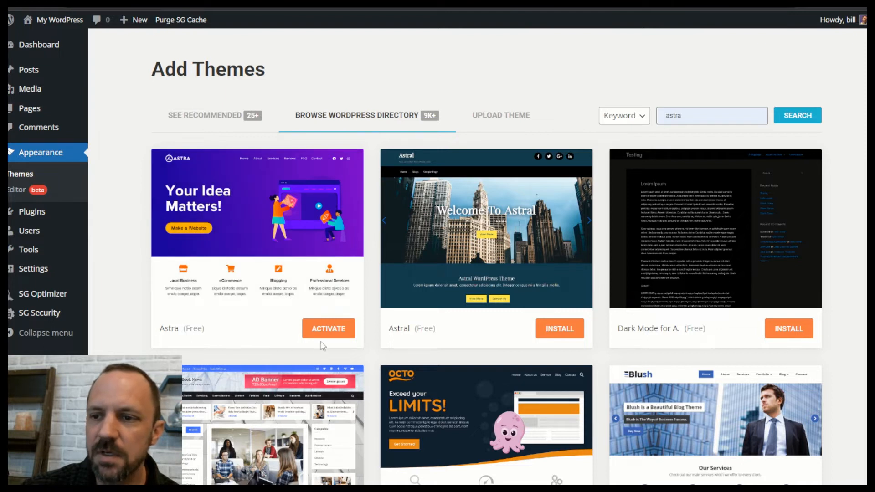
left_click(336, 330)
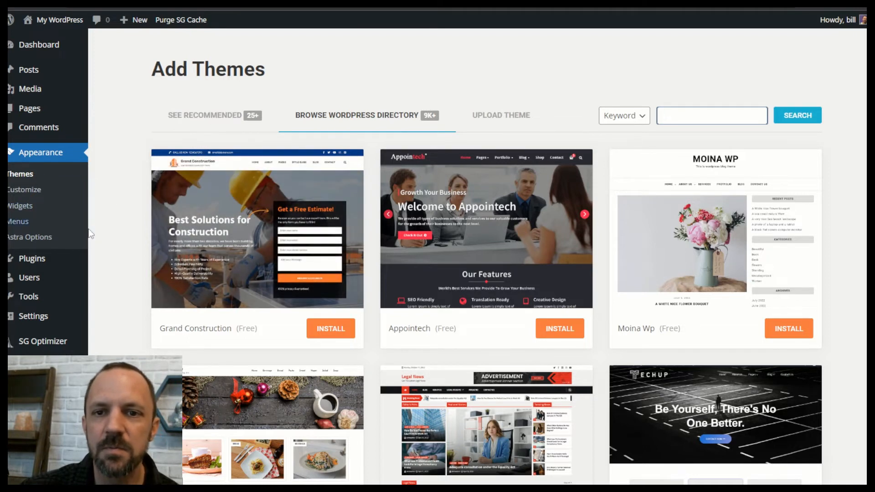
left_click(33, 263)
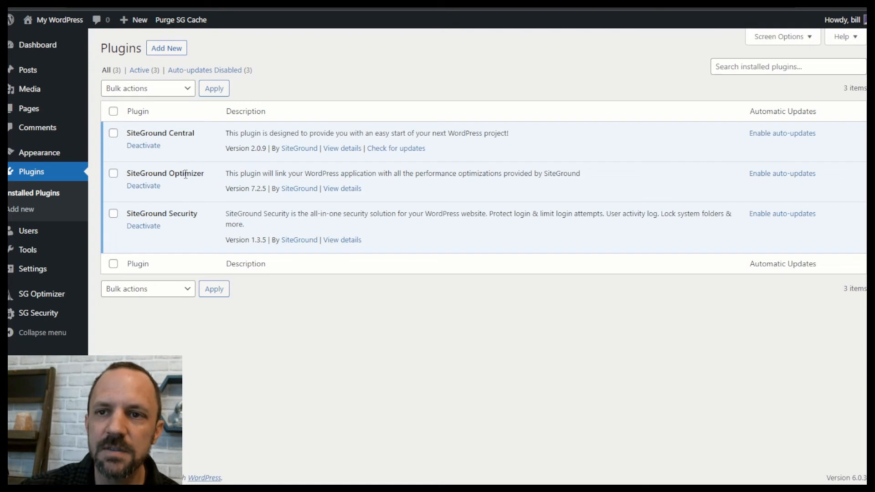
Highlight the SiteGround Optimizer and SiteGround Central plugin names in the installed plugins list.
left_click_drag(145, 174, 201, 174)
left_click_drag(146, 208, 194, 214)
left_click_drag(136, 173, 201, 170)
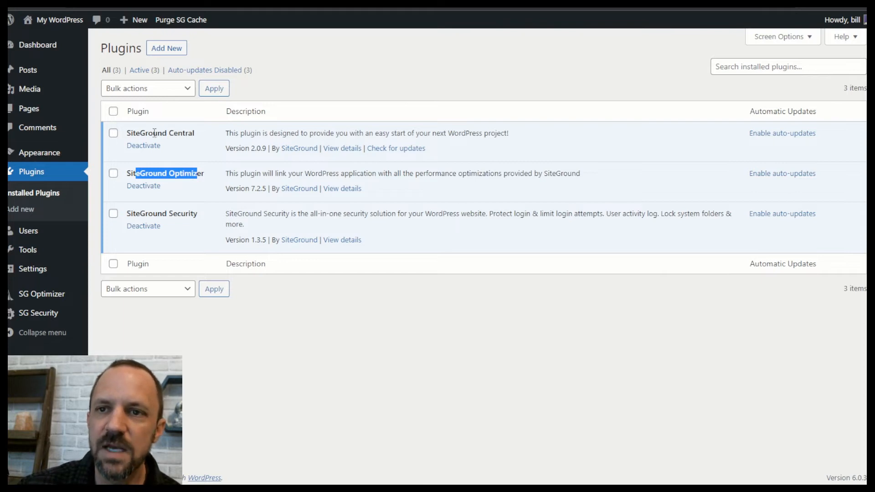
left_click_drag(154, 132, 176, 136)
left_click(191, 131)
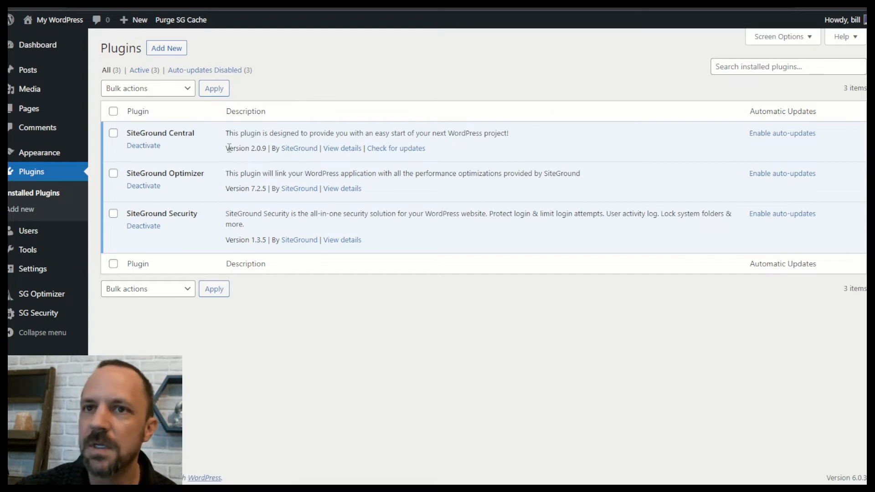
Search the plugin directory for 'spectra', then install and activate Spectra – WordPress Gutenberg Blocks.
left_click(168, 49)
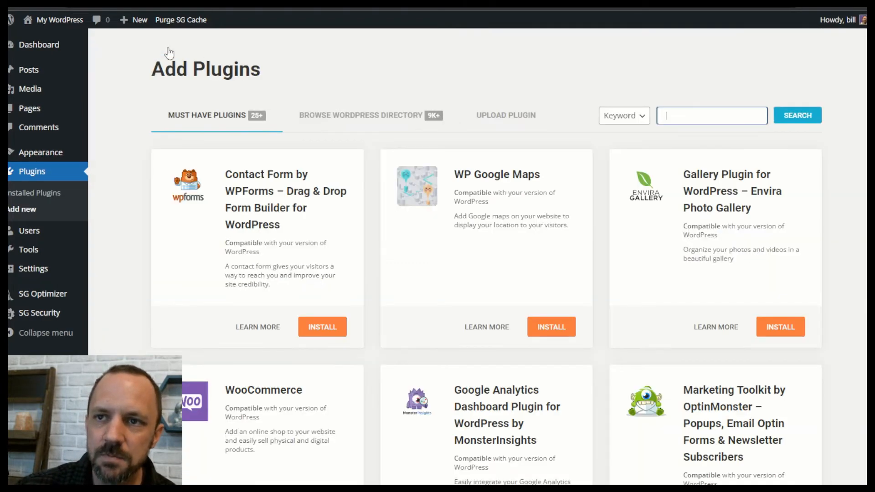
type("spectra")
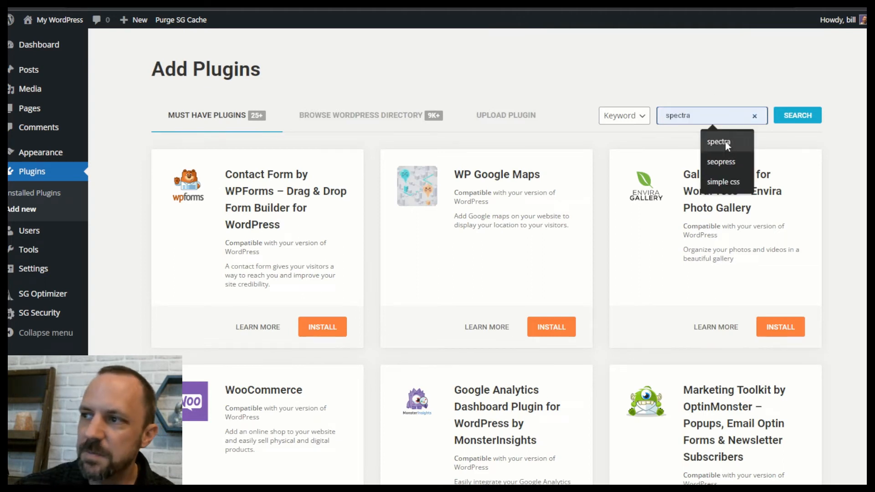
left_click(725, 142)
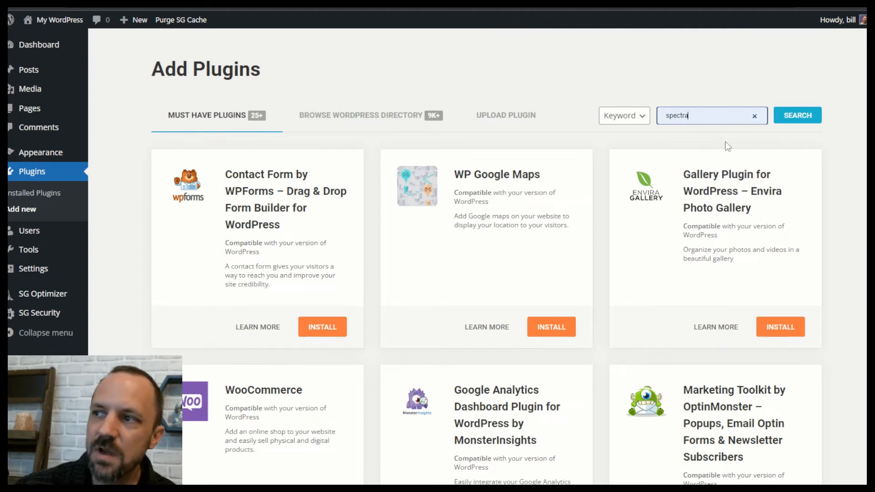
left_click(783, 115)
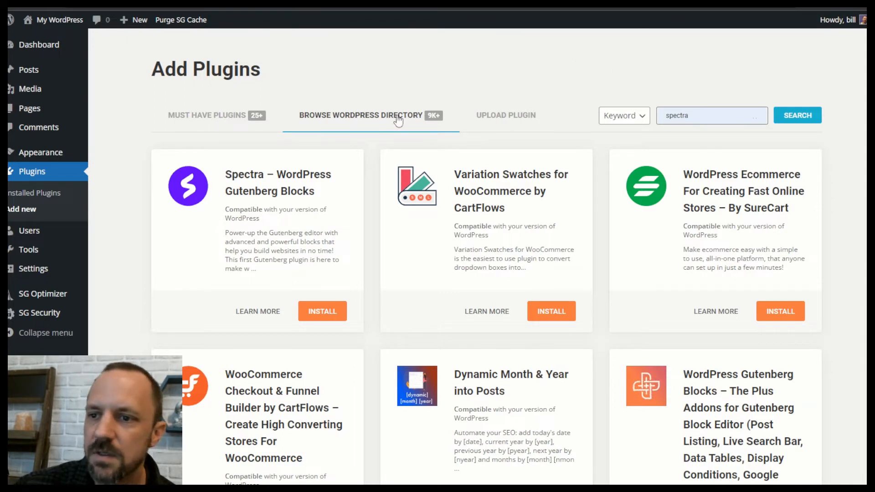
left_click_drag(246, 233, 292, 318)
left_click(321, 272)
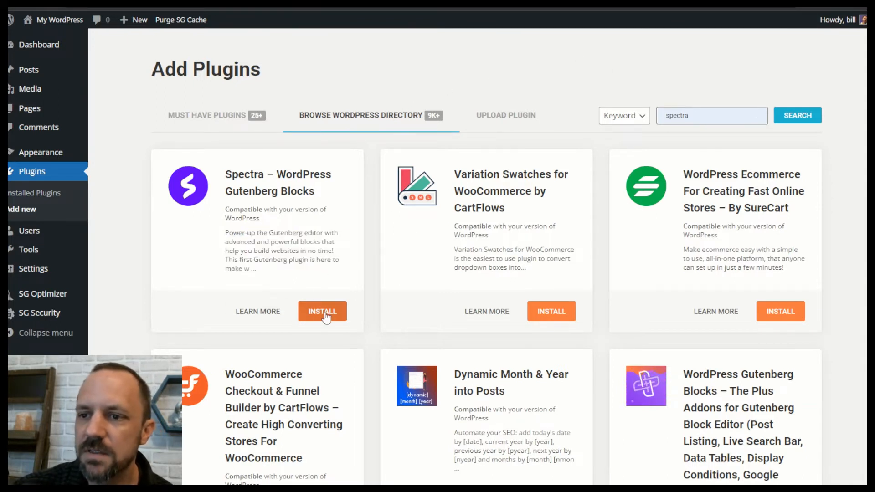
left_click(323, 312)
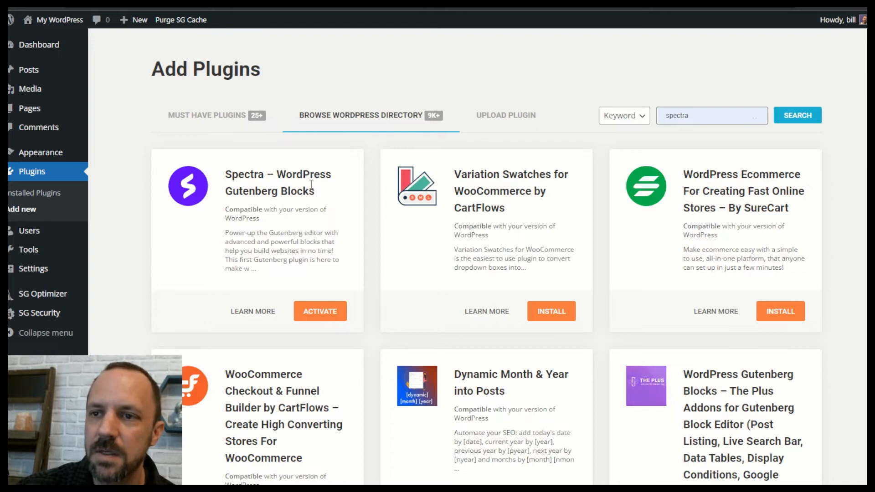
left_click(332, 312)
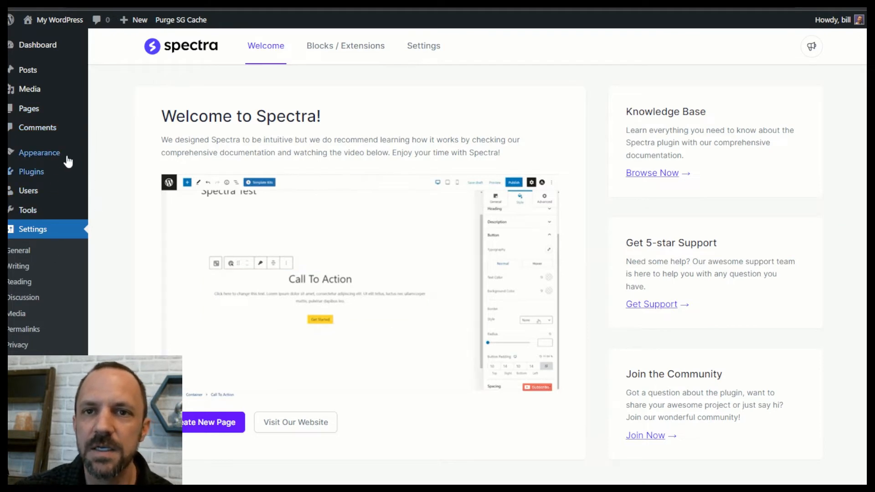
Create a new page titled 'Home' and hide its title on the live page.
left_click(33, 111)
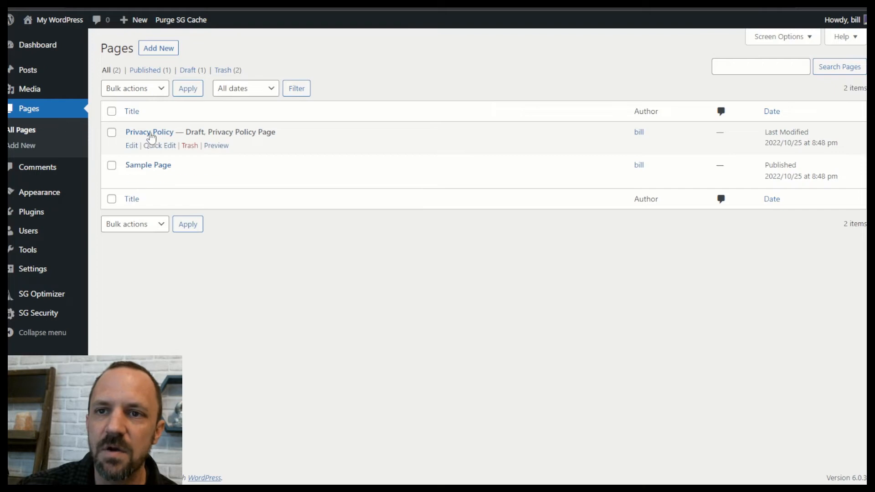
left_click(156, 50)
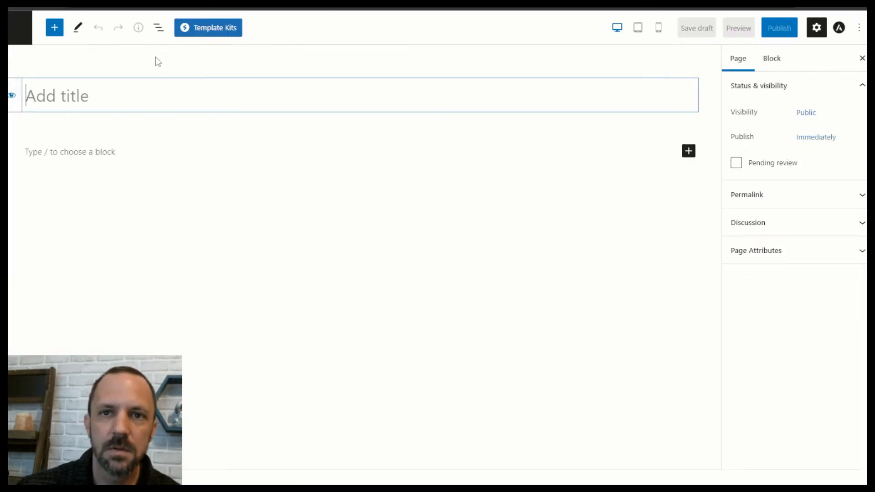
type("Home")
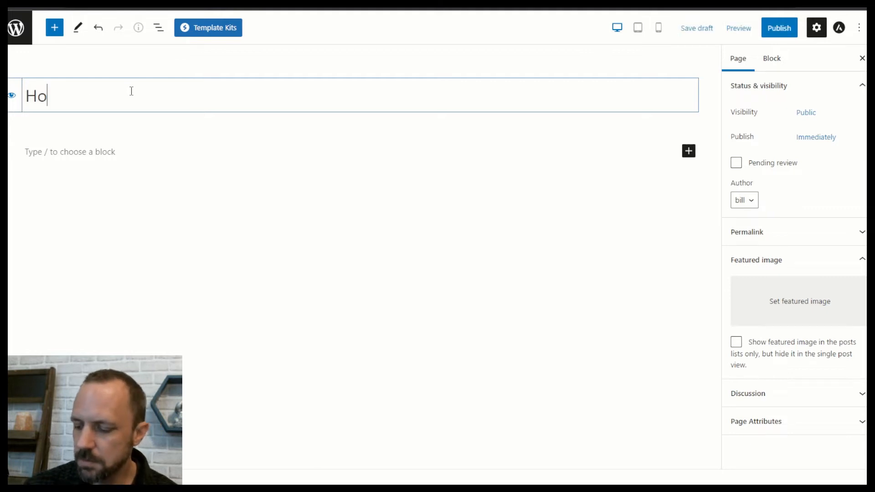
left_click(12, 97)
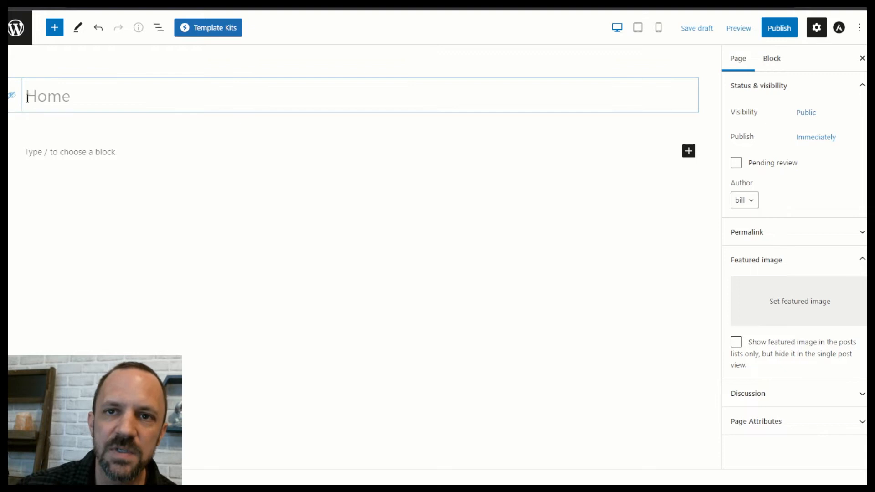
left_click(221, 30)
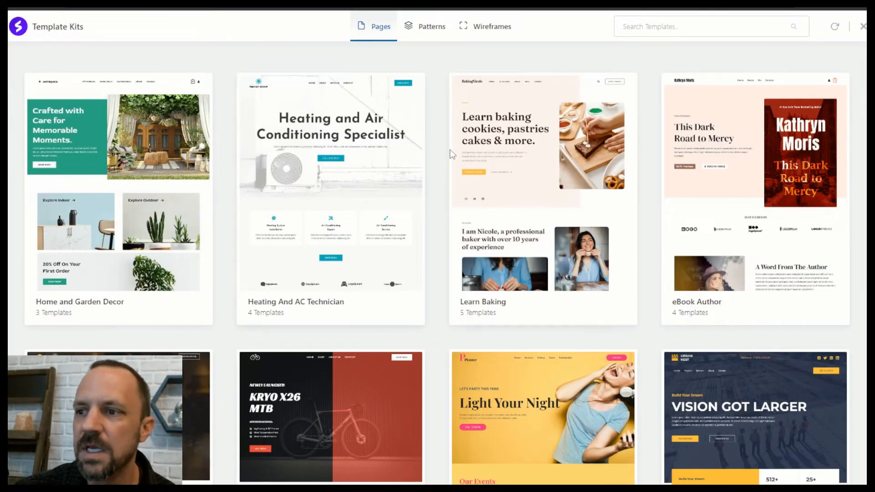
Browse the template kits and preview the Cycle Shop kit's Home design, then return to the kit list.
scroll(377, 170, "down", 10)
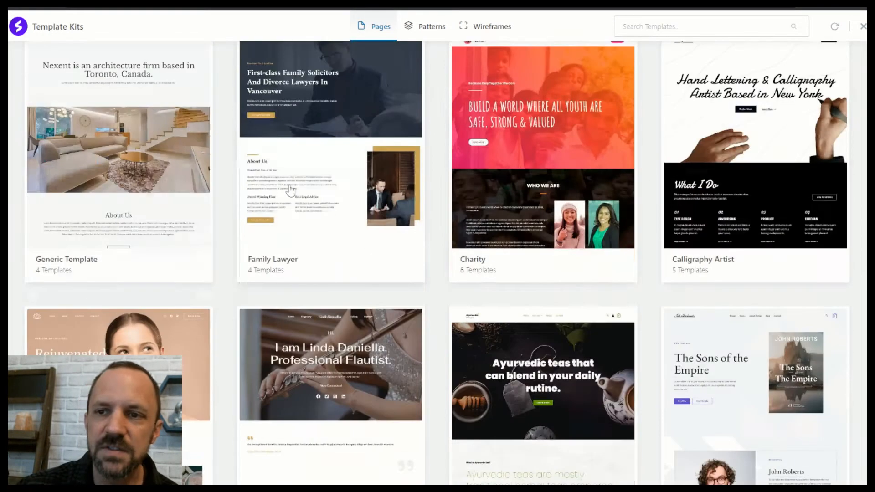
scroll(315, 188, "down", 20)
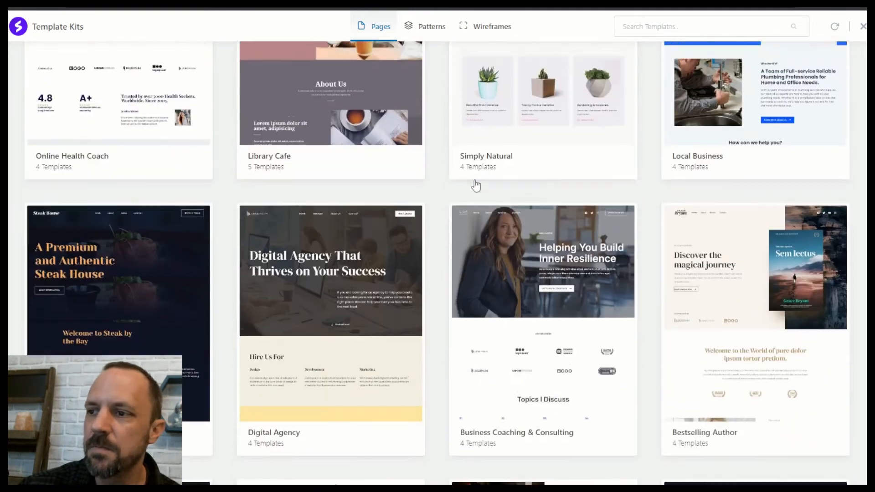
scroll(478, 177, "up", 20)
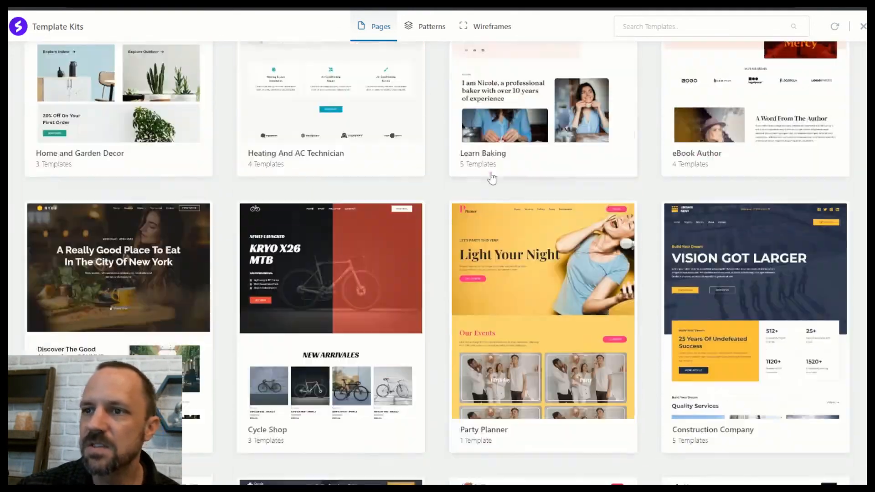
scroll(478, 169, "down", 8)
scroll(337, 165, "up", 3)
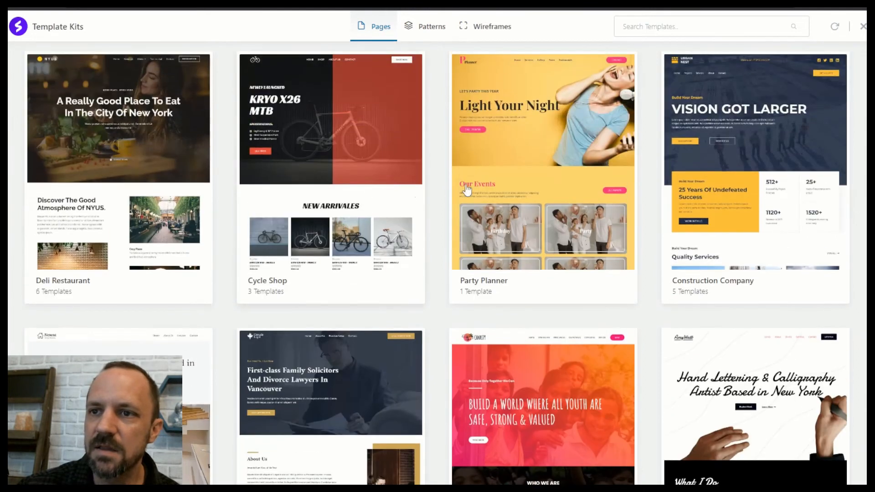
left_click(343, 121)
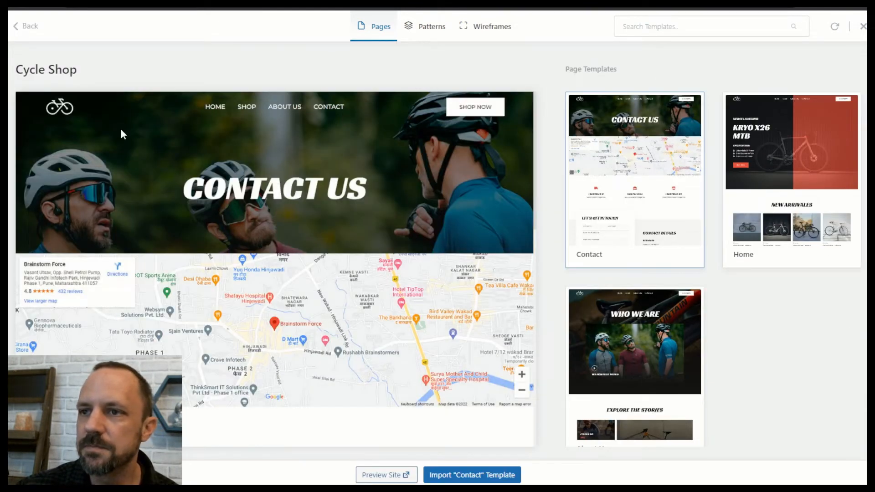
left_click(831, 134)
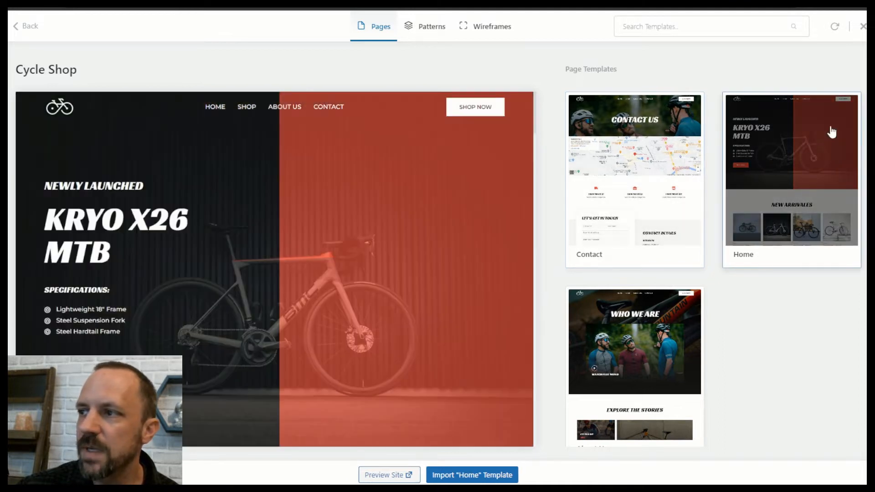
scroll(509, 164, "down", 15)
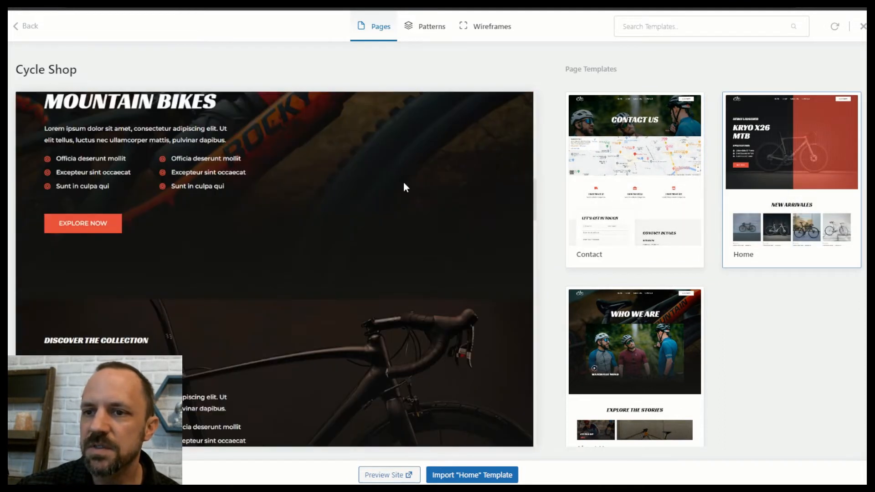
scroll(315, 184, "down", 10)
scroll(390, 225, "up", 15)
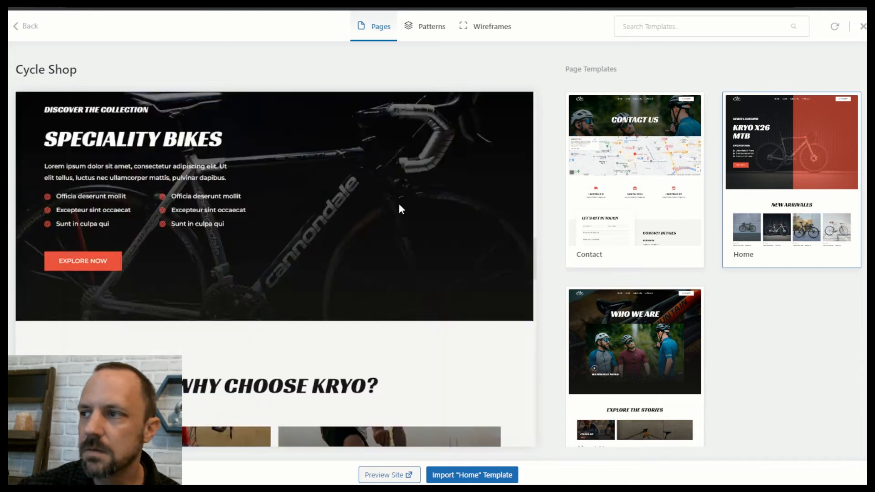
scroll(402, 203, "up", 5)
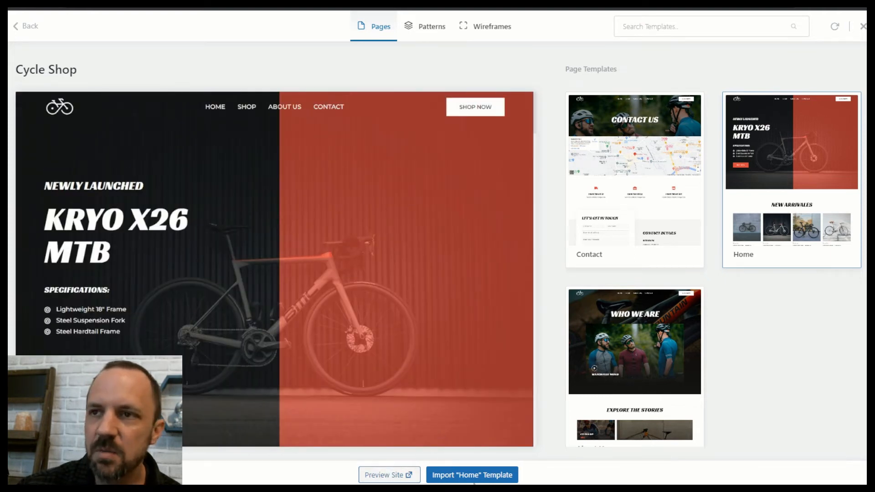
left_click(30, 28)
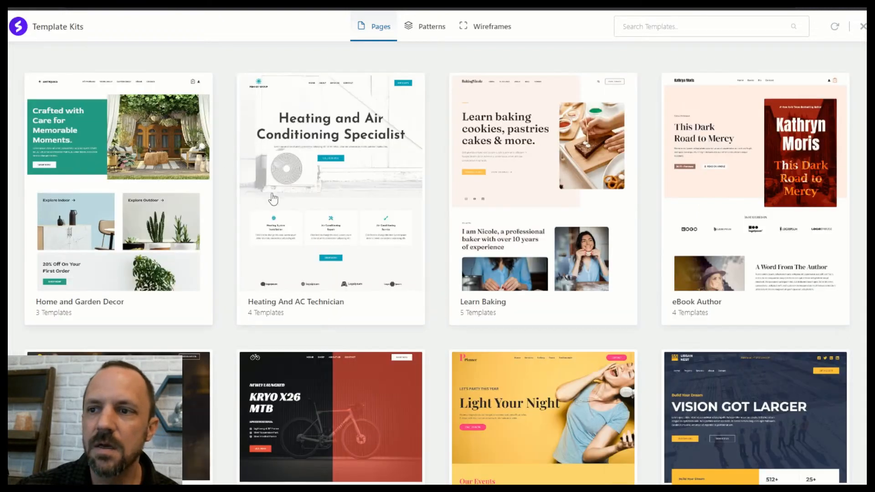
Open the Library Cafe kit, preview its Home design and import it into the page.
scroll(419, 165, "down", 15)
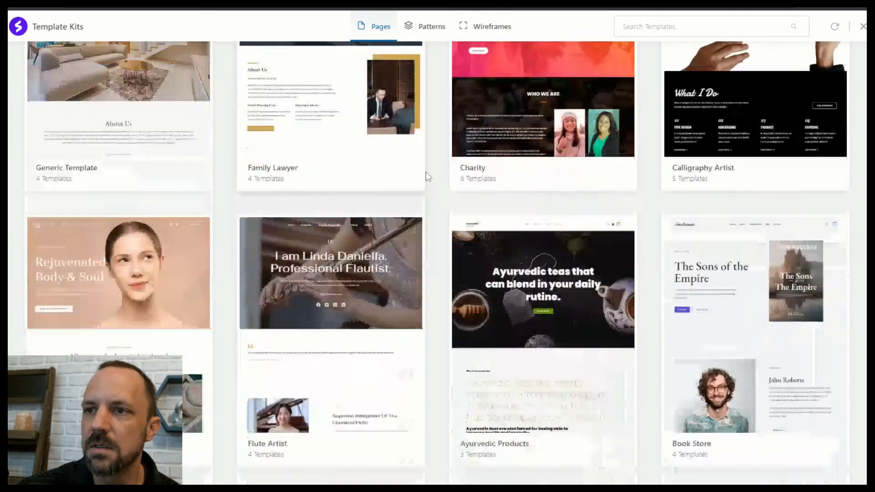
scroll(429, 173, "down", 5)
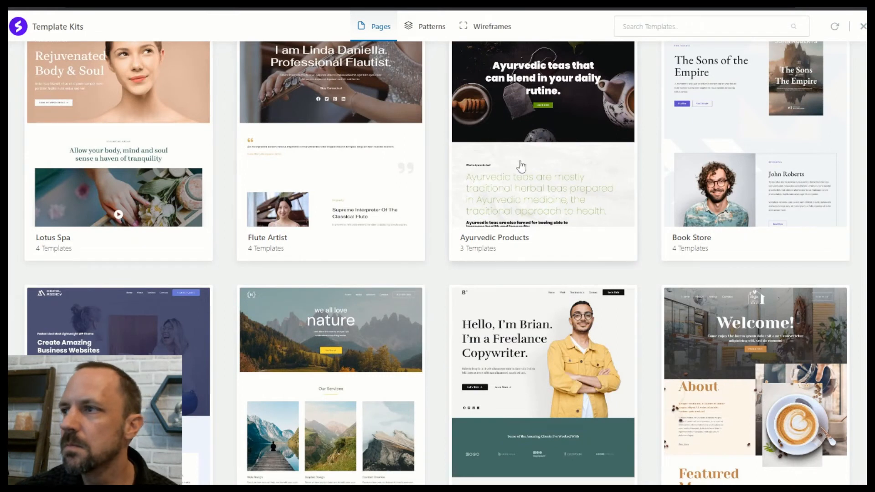
scroll(355, 214, "down", 18)
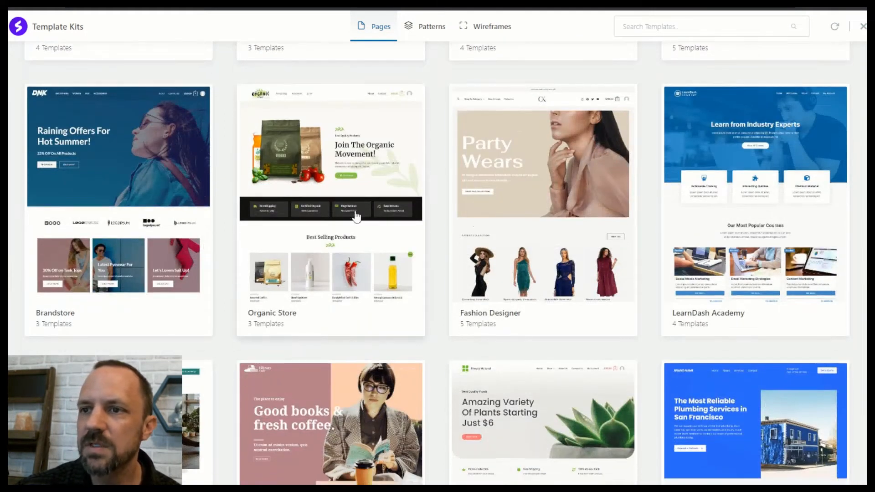
scroll(364, 224, "down", 6)
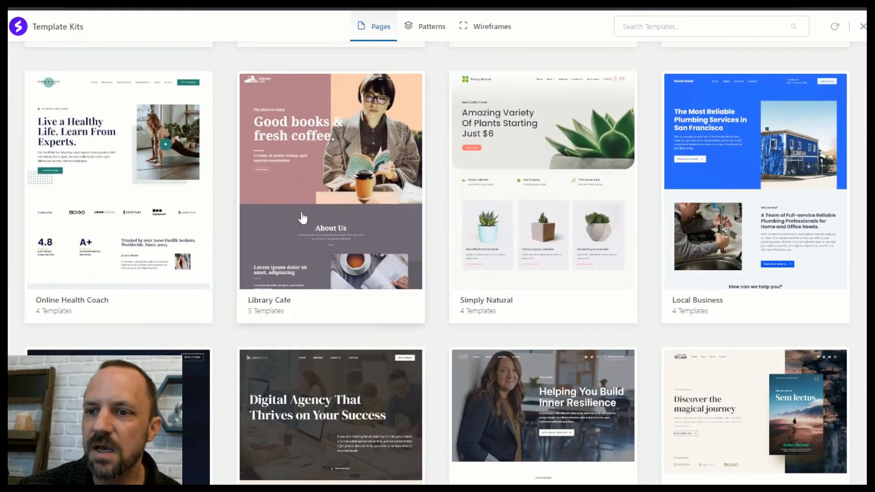
left_click(310, 145)
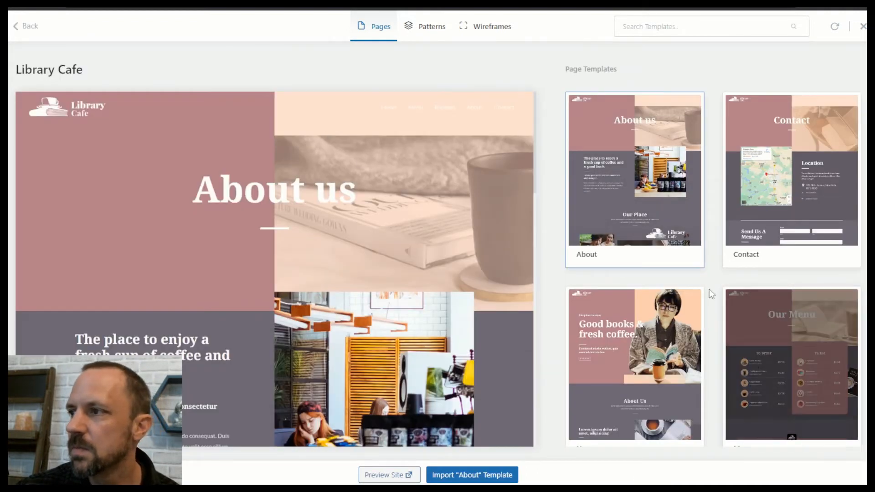
scroll(611, 276, "down", 4)
scroll(729, 308, "up", 4)
scroll(715, 303, "down", 4)
left_click(623, 152)
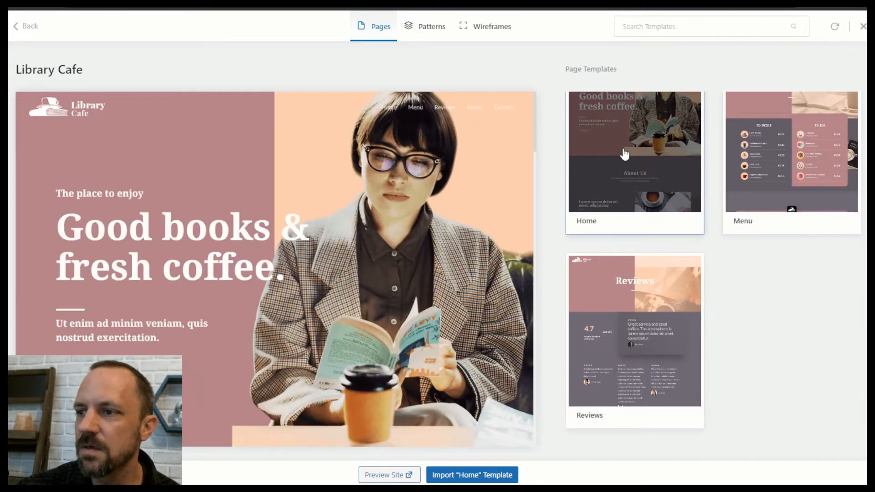
left_click(474, 477)
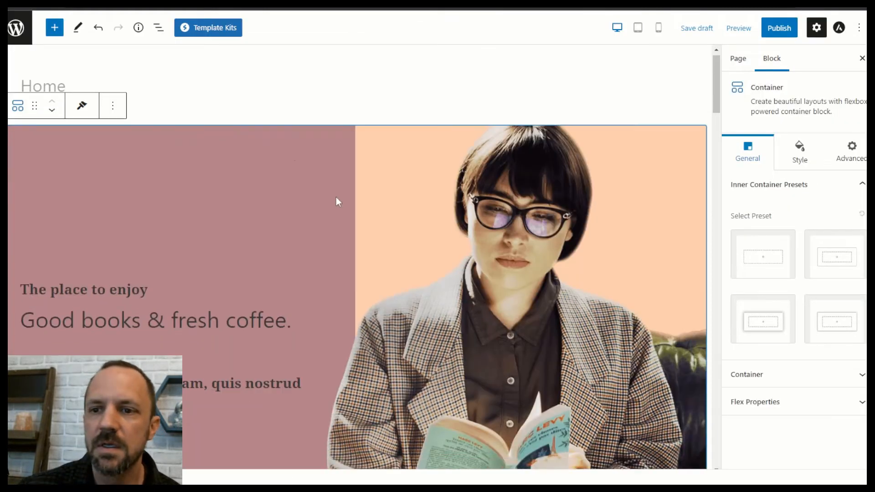
Scroll through the imported Library Cafe layout, from the coffee hero to the 'To Drink' and 'To Eat' menus.
scroll(365, 201, "down", 10)
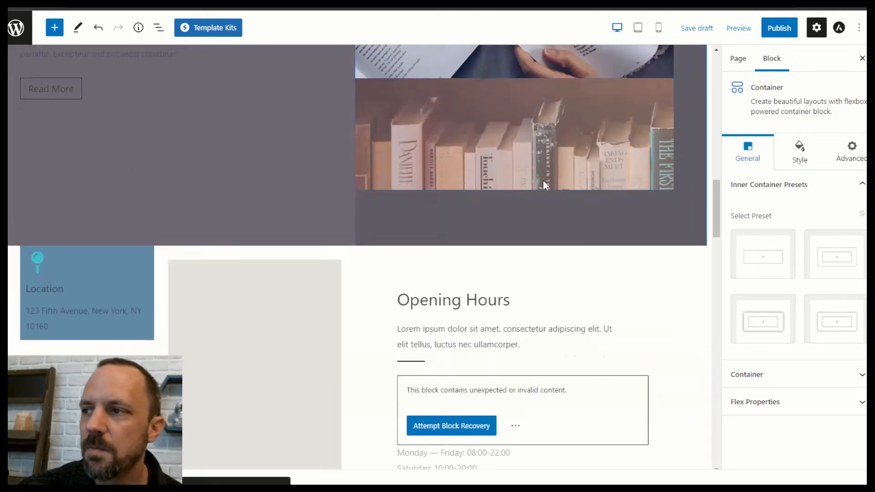
left_click_drag(717, 200, 706, 297)
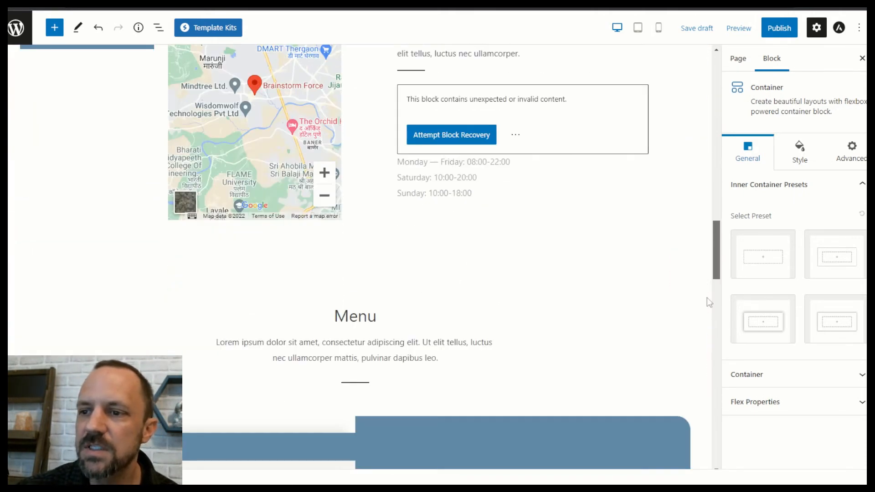
scroll(709, 317, "down", 20)
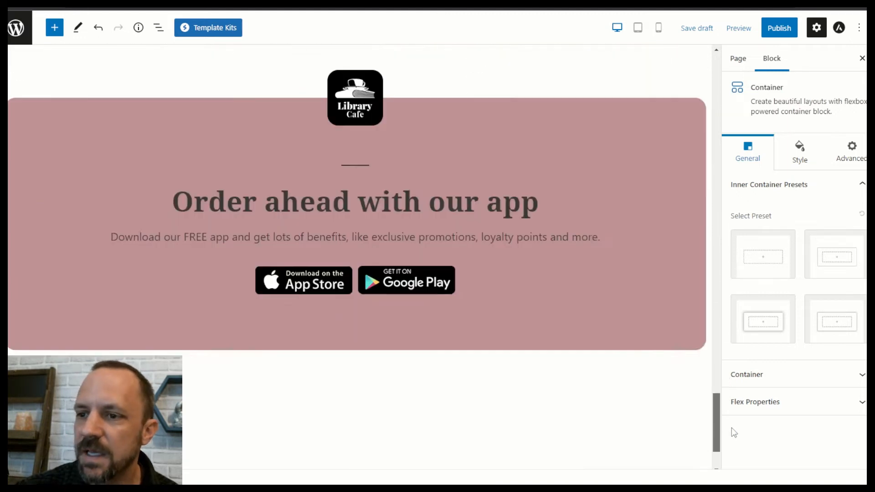
left_click_drag(734, 432, 656, 90)
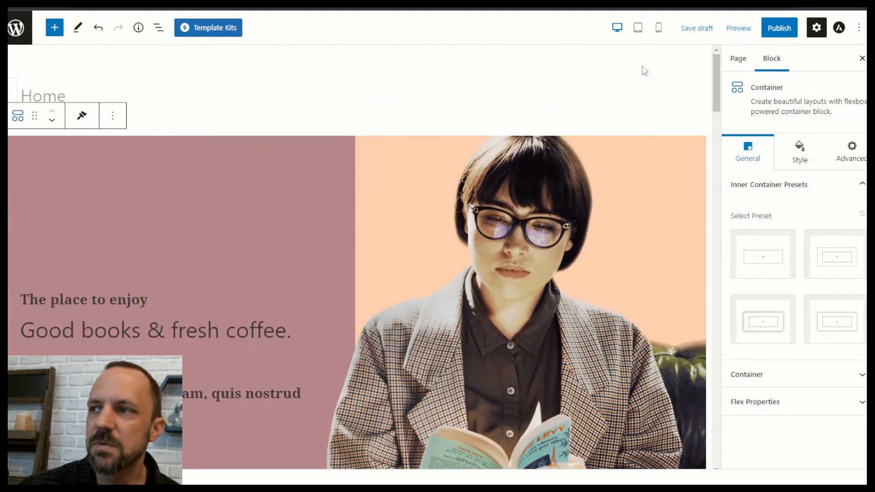
mouse_move(714, 87)
left_mouse_down()
mouse_move(714, 195)
mouse_move(684, 355)
mouse_move(704, 435)
mouse_move(714, 76)
left_mouse_up()
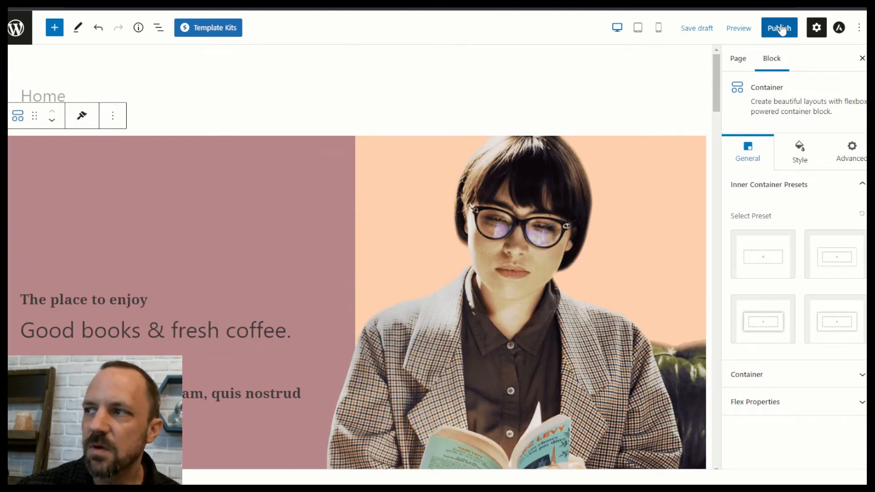
Publish the Home page, confirming in the pre-publish panel, and go back to the Pages list.
left_click(767, 31)
left_click(767, 29)
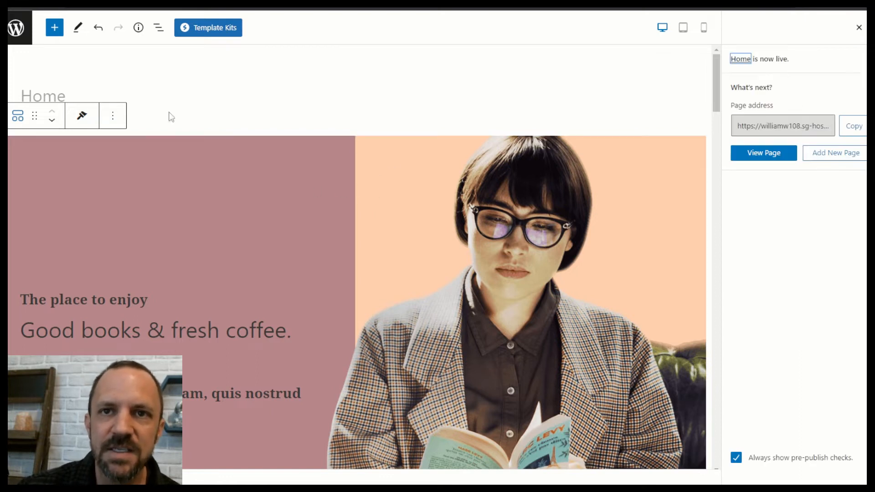
left_click(17, 30)
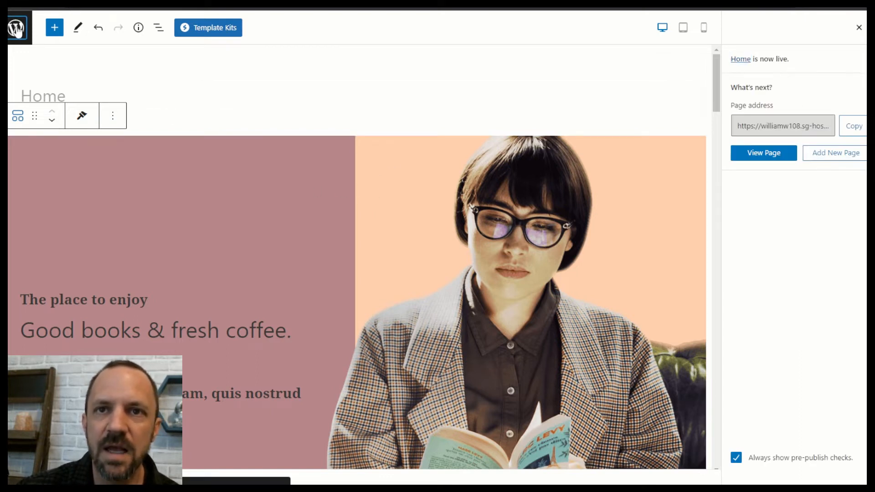
mouse_move(35, 193)
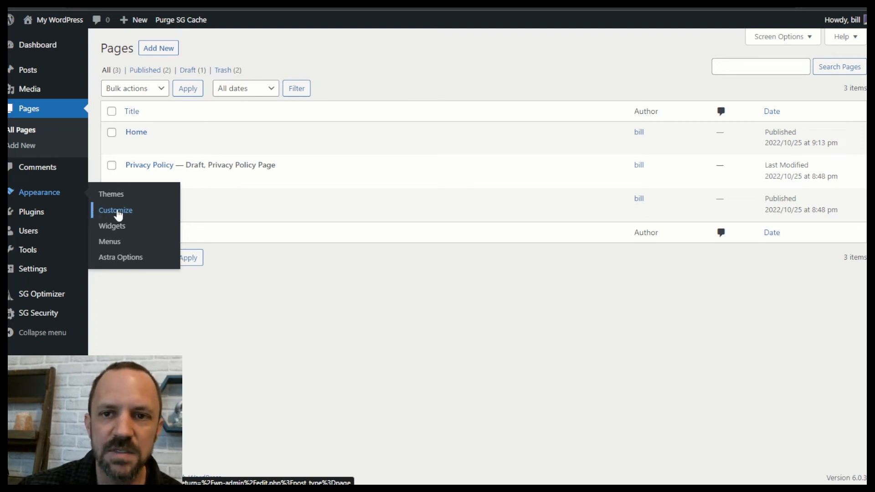
In the Customizer's Homepage Settings, choose 'A static page' with Home as the homepage, and publish.
left_click(172, 210)
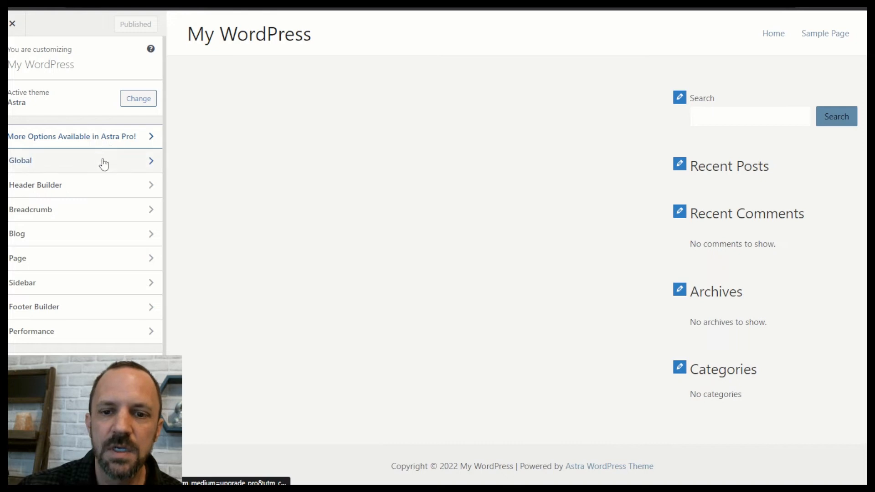
scroll(91, 164, "down", 1)
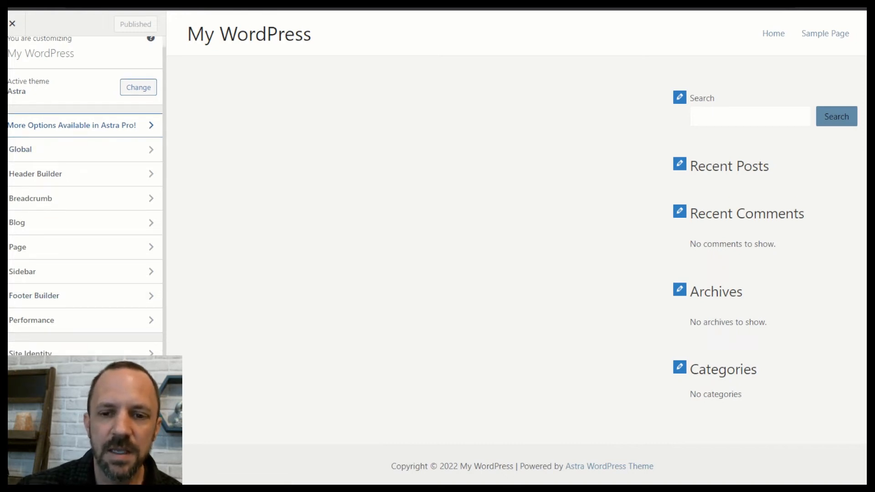
left_click(82, 427)
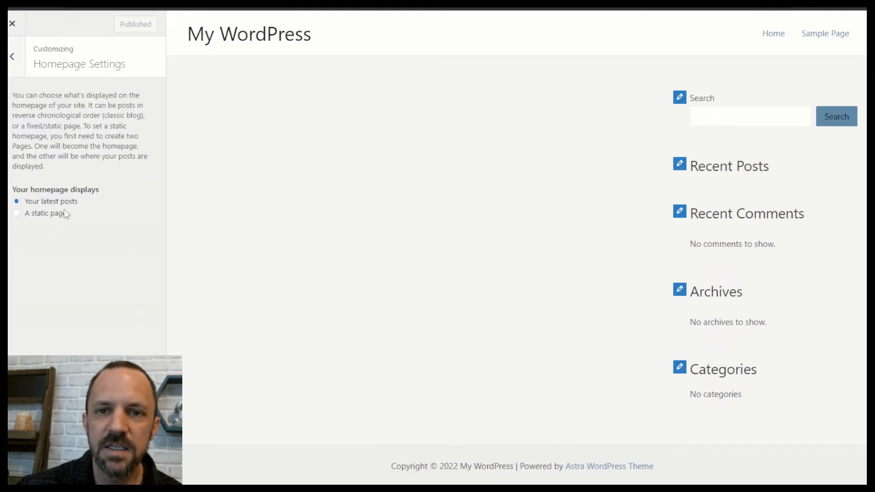
left_click(48, 213)
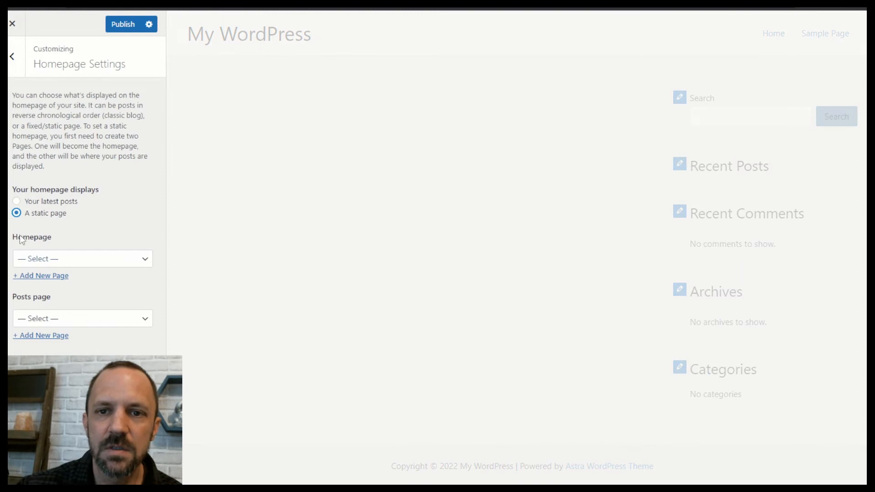
left_click(81, 261)
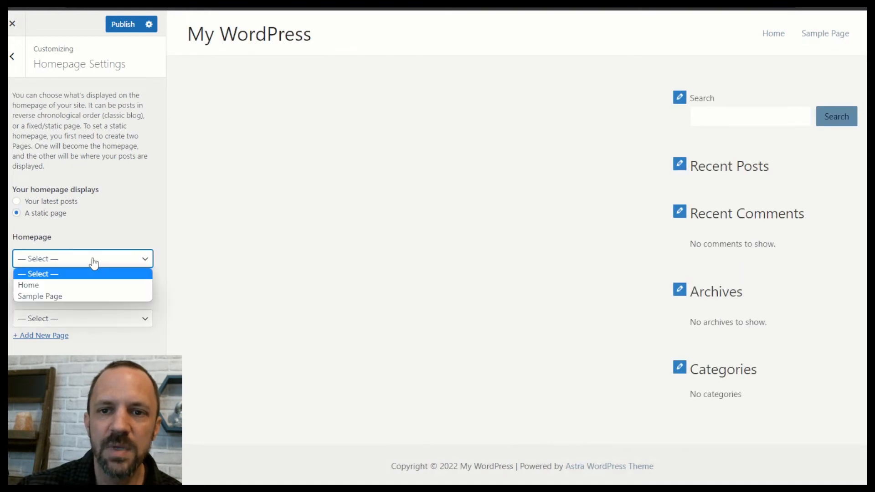
left_click(28, 284)
right_click(37, 284)
left_click(86, 232)
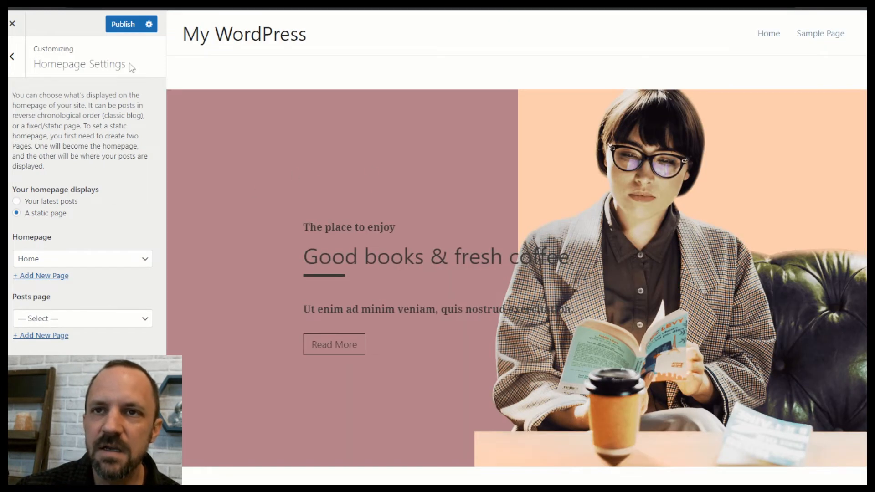
left_click(119, 25)
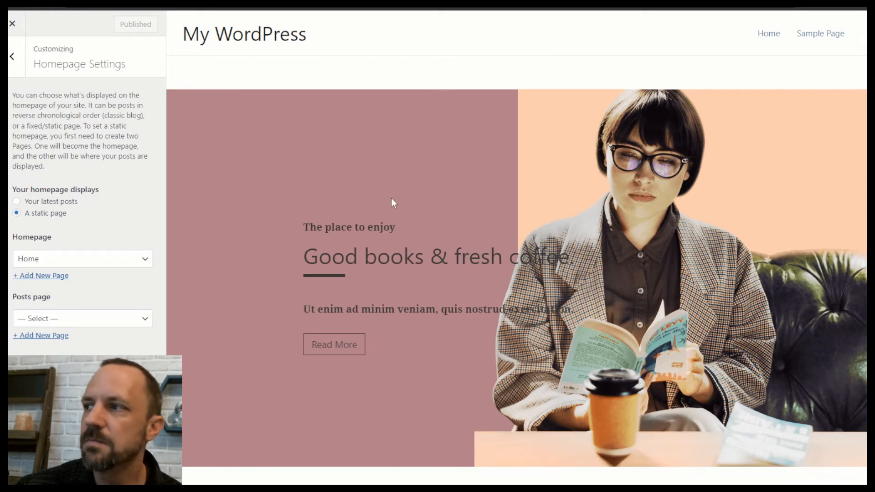
Jump to the site title settings in the customizer and scroll through them.
mouse_move(190, 38)
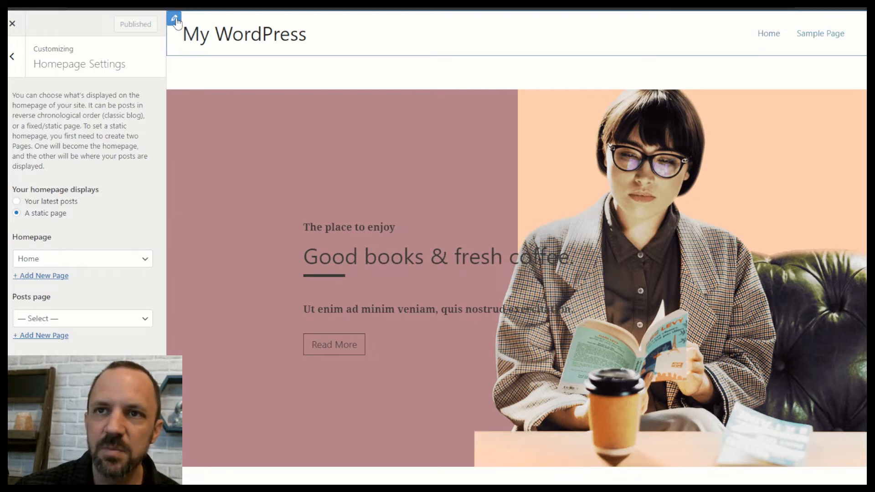
left_click(179, 20)
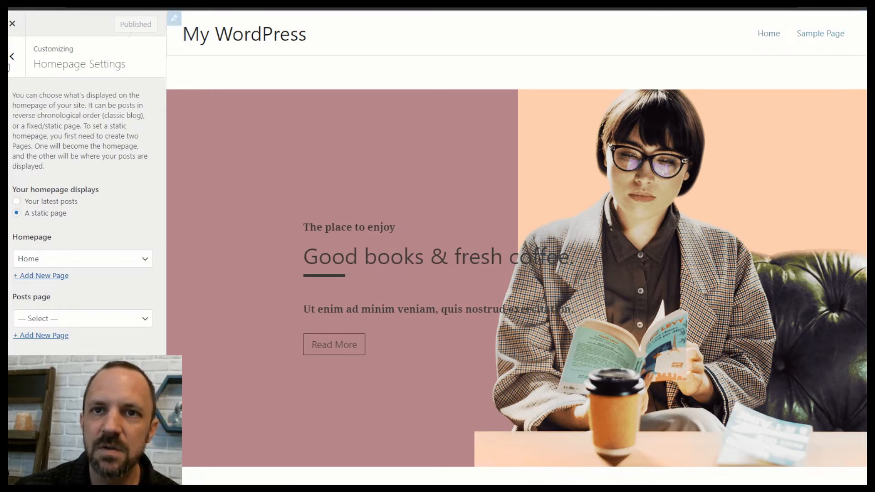
scroll(458, 203, "down", 20)
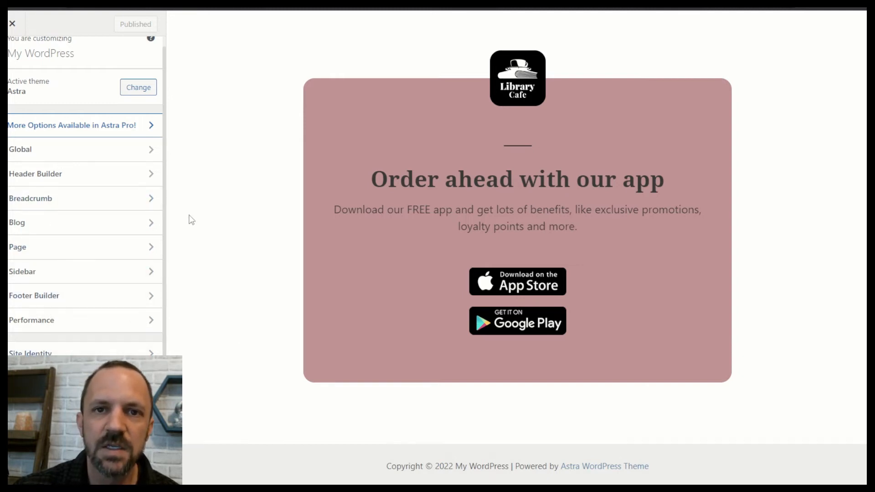
Review the Global colour palette settings in the customizer without changing anything.
left_click(47, 154)
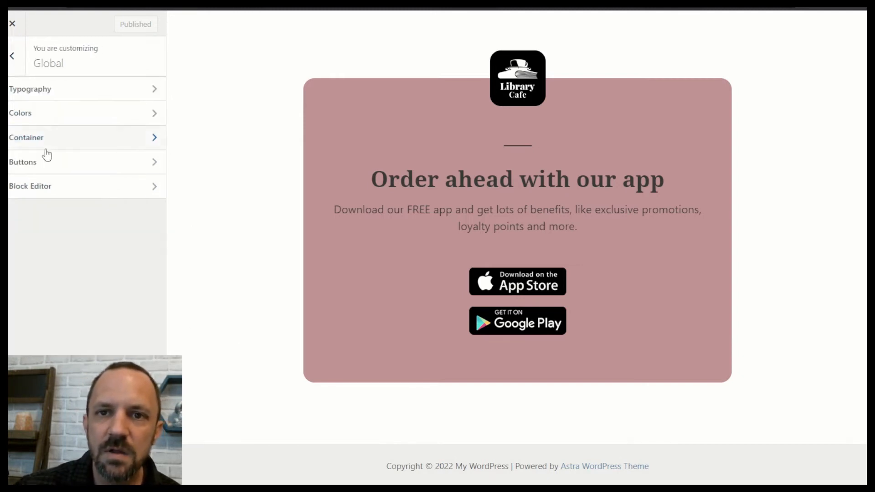
left_click(48, 117)
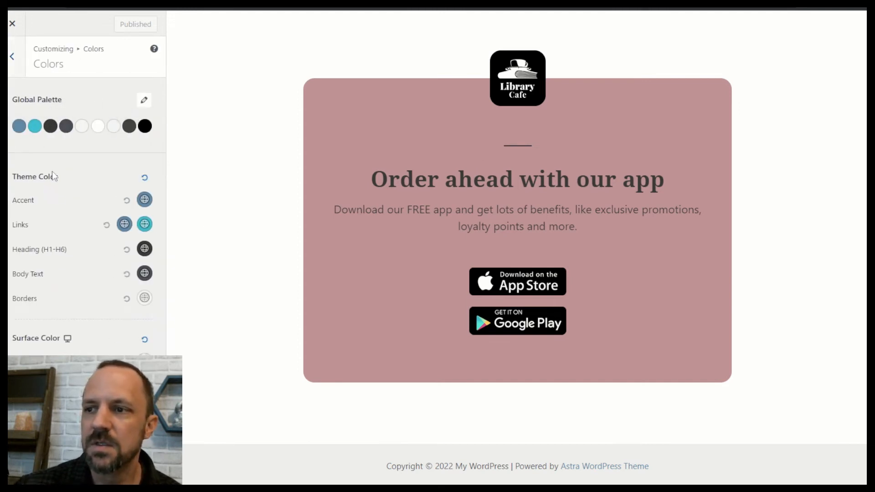
scroll(665, 319, "up", 10)
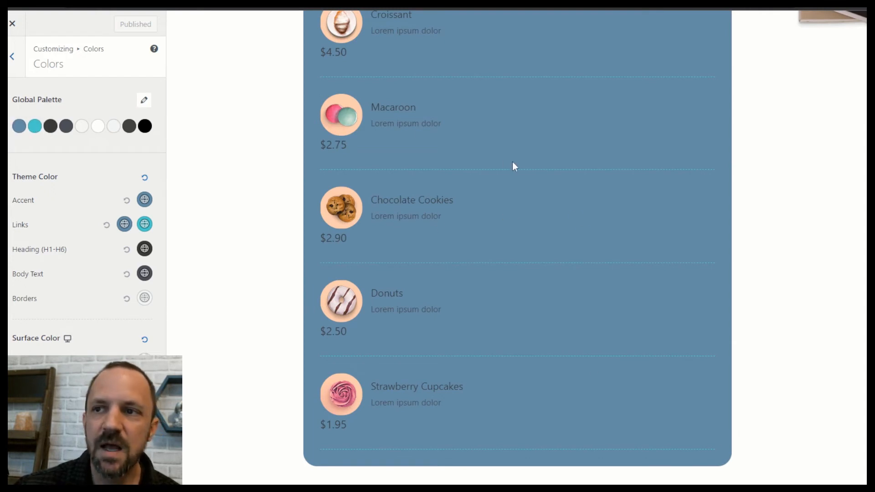
scroll(342, 247, "up", 5)
scroll(455, 394, "down", 5)
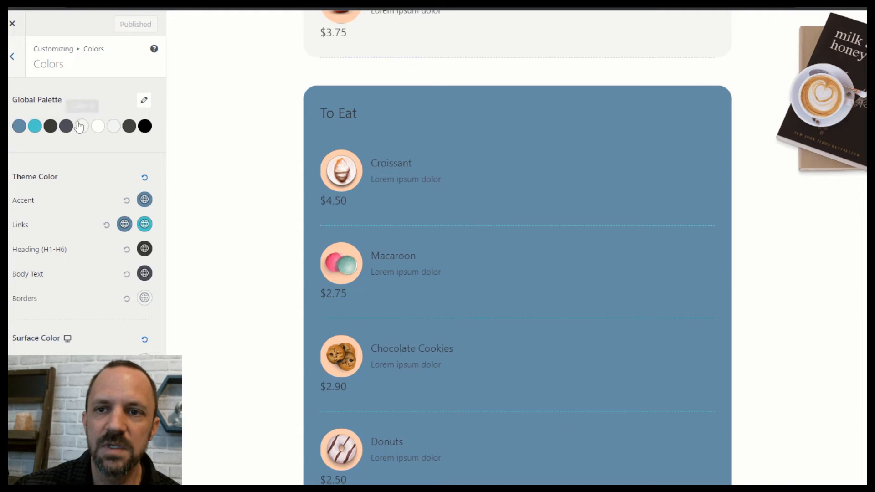
scroll(568, 210, "down", 7)
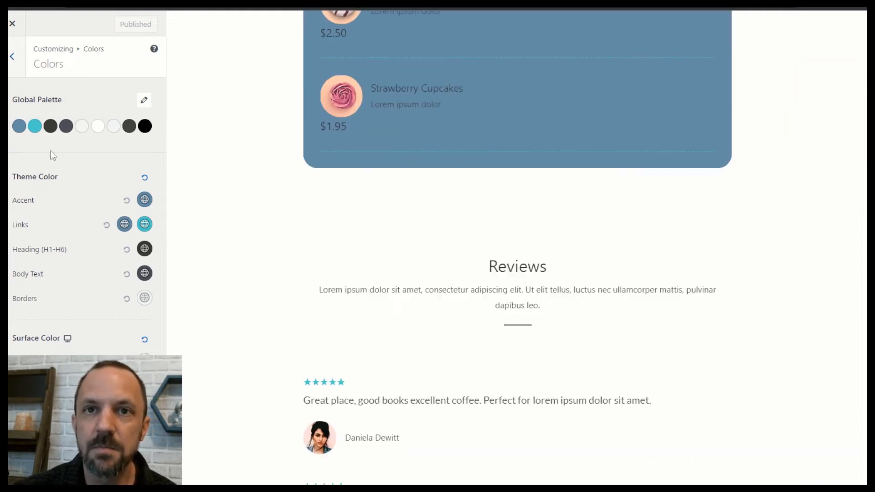
left_click(11, 56)
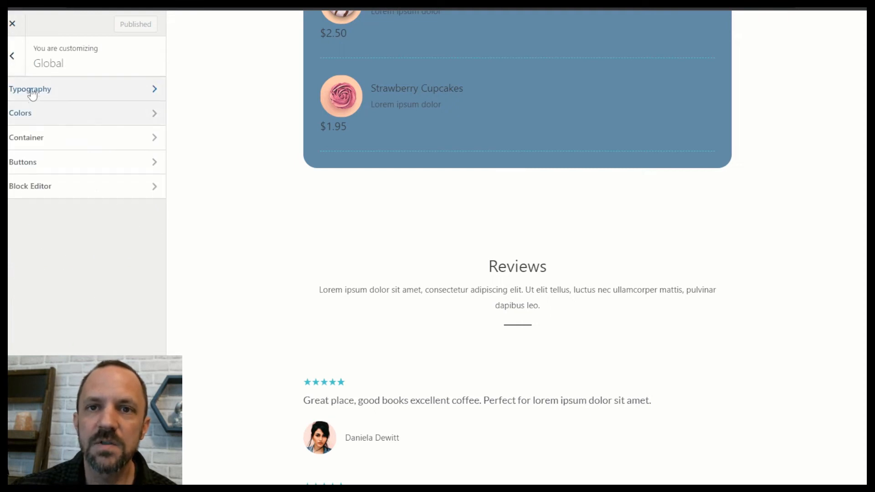
Look through the Global Typography presets and base fonts, collapsing the headings font options.
left_click(46, 92)
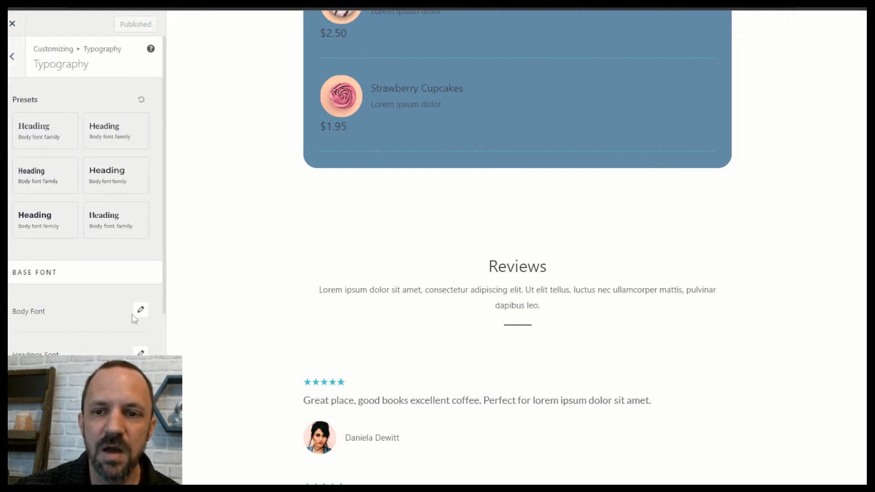
scroll(583, 317, "up", 20)
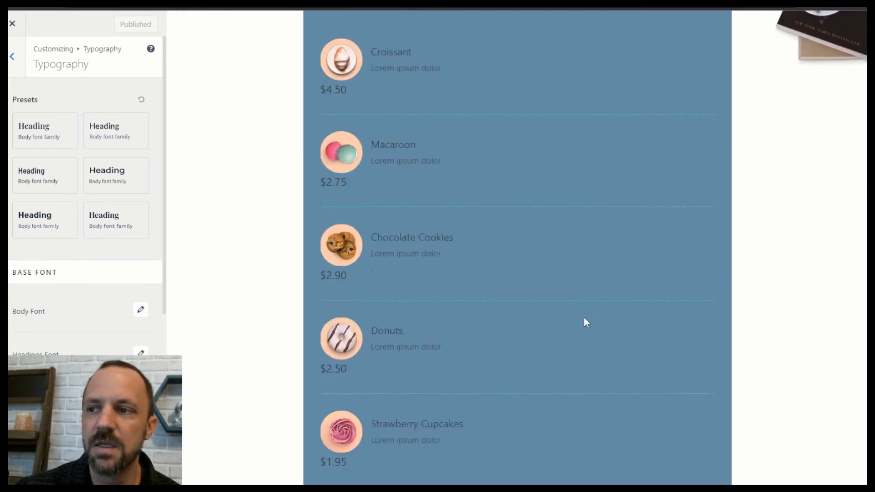
scroll(501, 273, "down", 10)
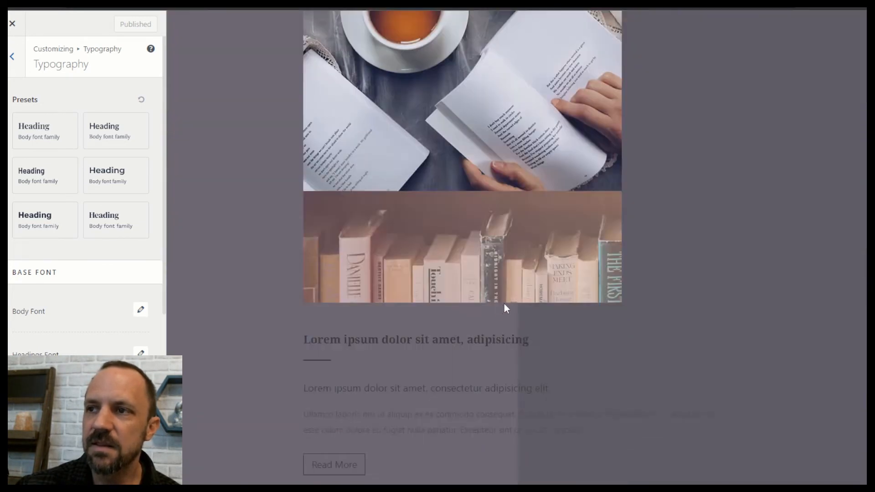
scroll(496, 297, "up", 5)
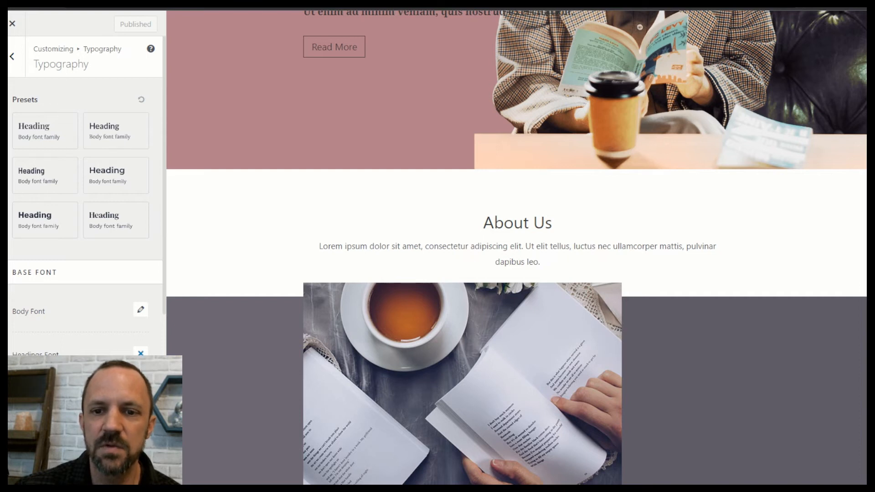
left_click(141, 353)
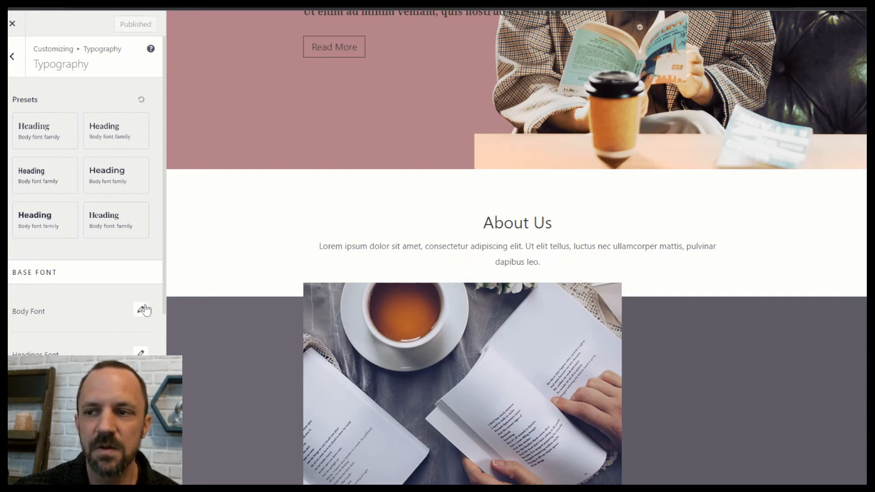
scroll(114, 347, "down", 5)
scroll(137, 351, "up", 3)
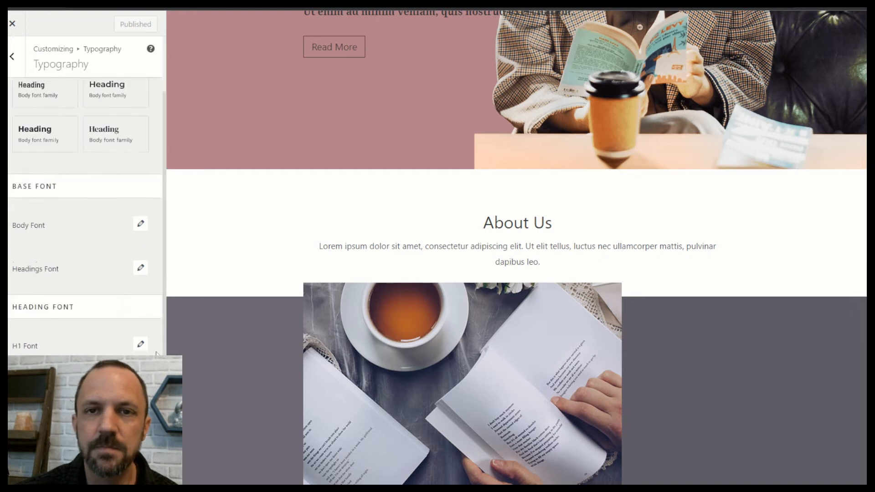
scroll(157, 353, "up", 4)
left_click(14, 56)
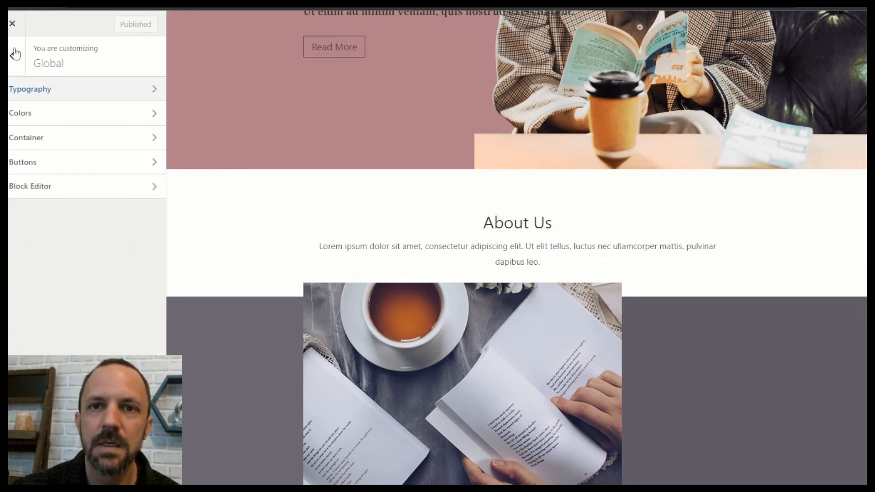
Look over the Site Identity and Header Builder settings, returning to the main customizer panel.
left_click(15, 53)
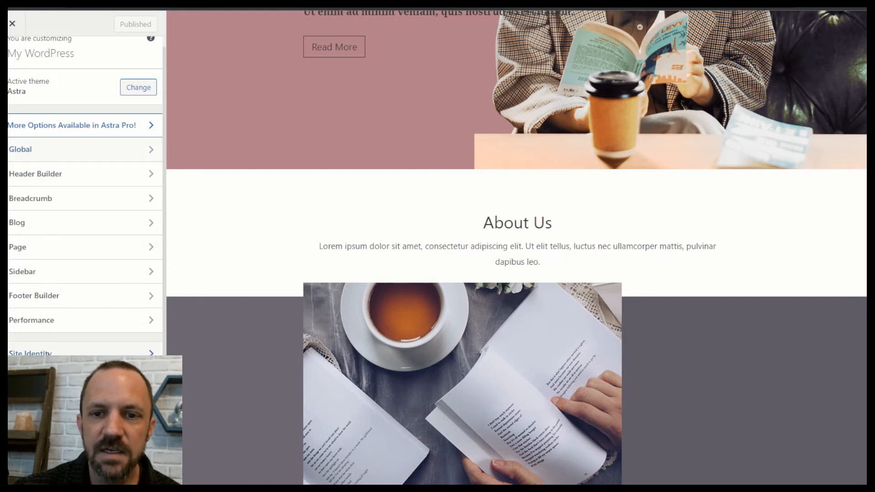
left_click(55, 354)
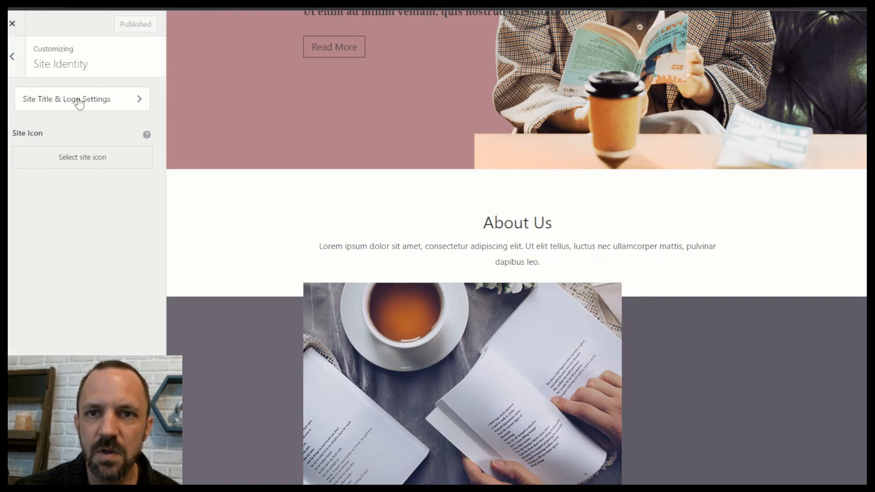
left_click(20, 57)
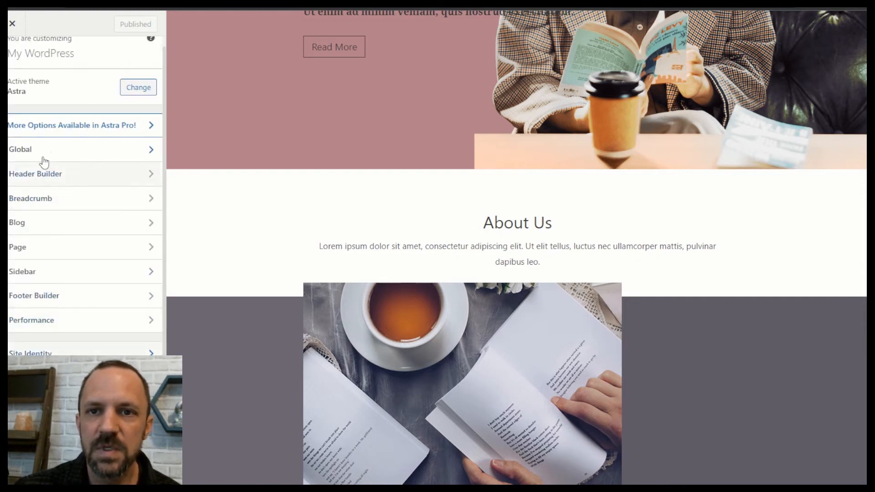
left_click(54, 176)
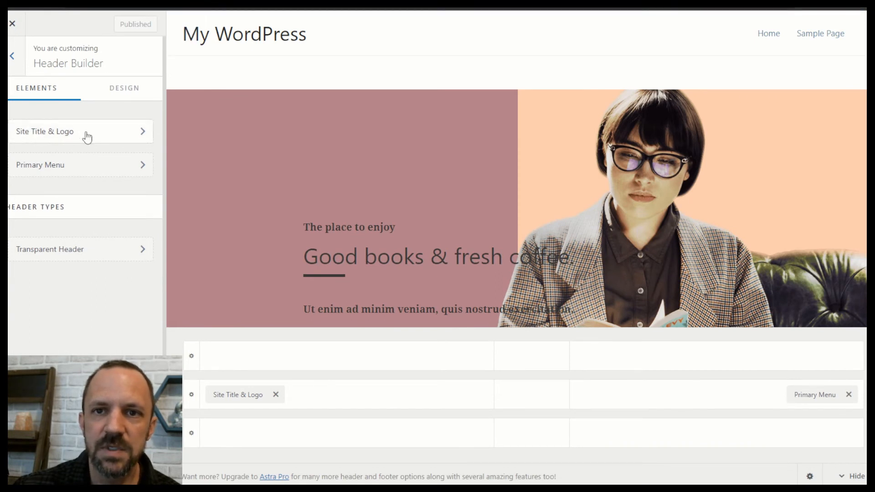
left_click(13, 56)
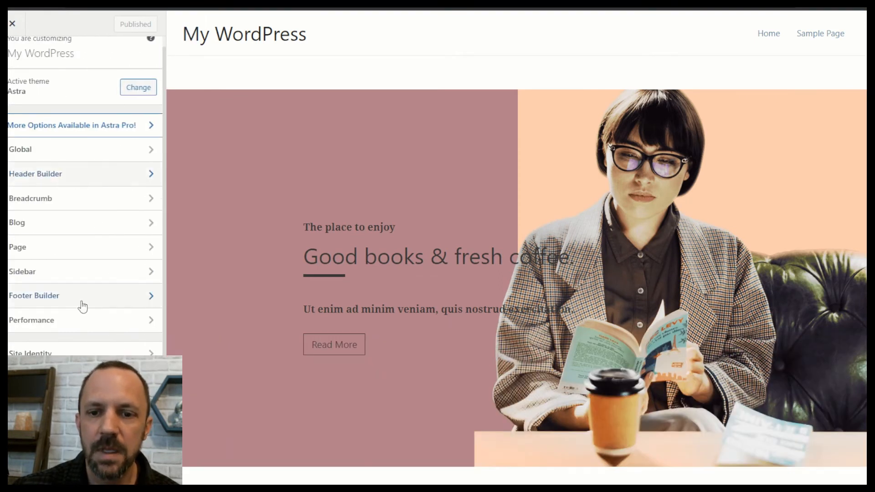
Exit the customizer back to the admin Pages list, where Home is marked Front Page.
scroll(627, 290, "down", 9)
scroll(345, 253, "up", 9)
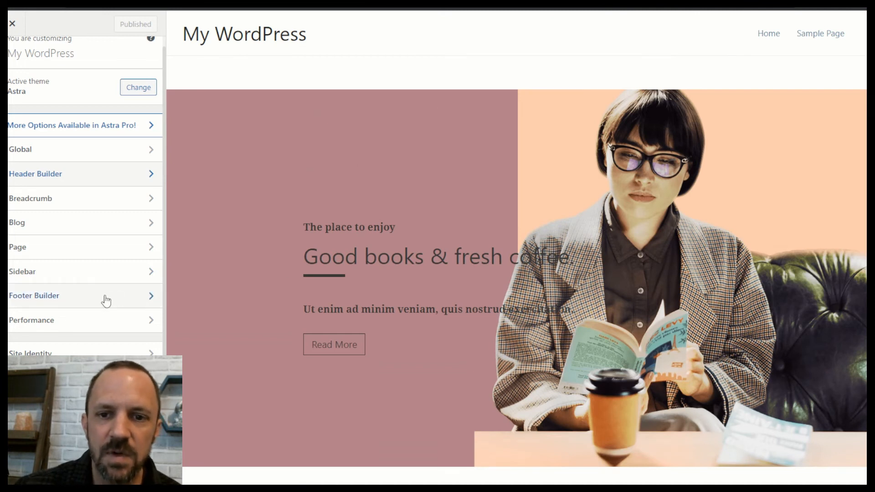
scroll(106, 301, "up", 1)
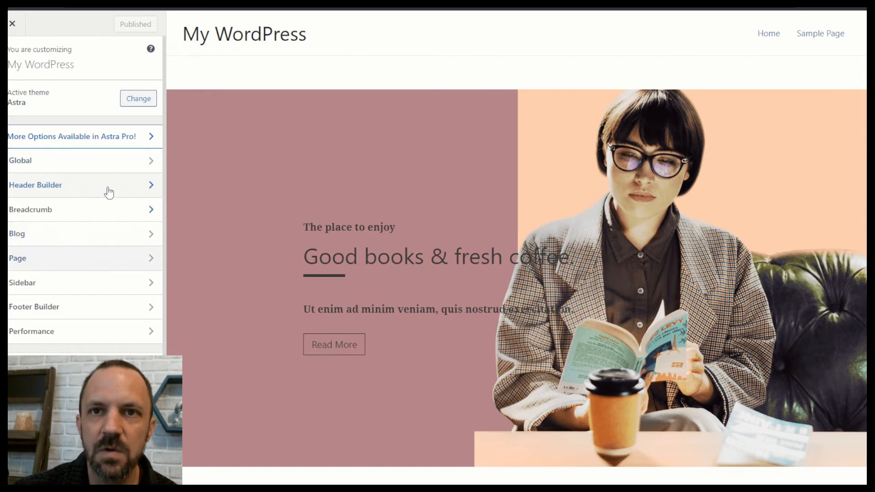
left_click(25, 28)
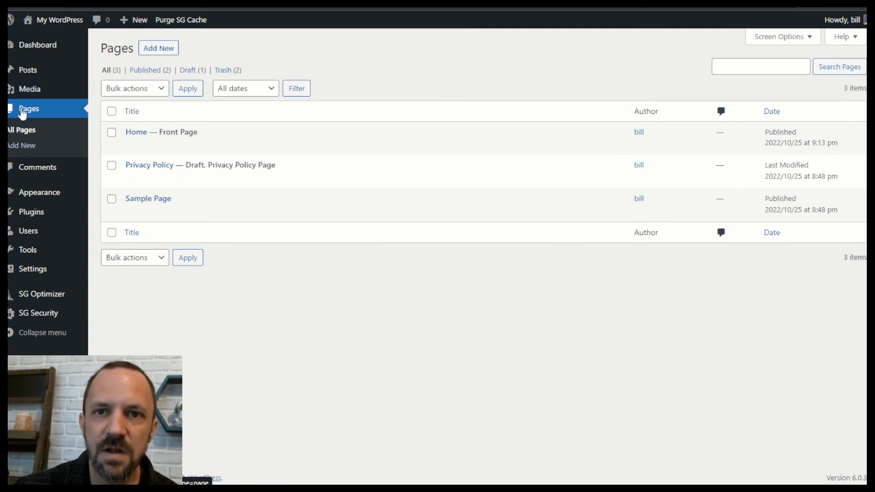
Start a new blank page, removing a stray 'S' typed into the title field.
left_click(157, 54)
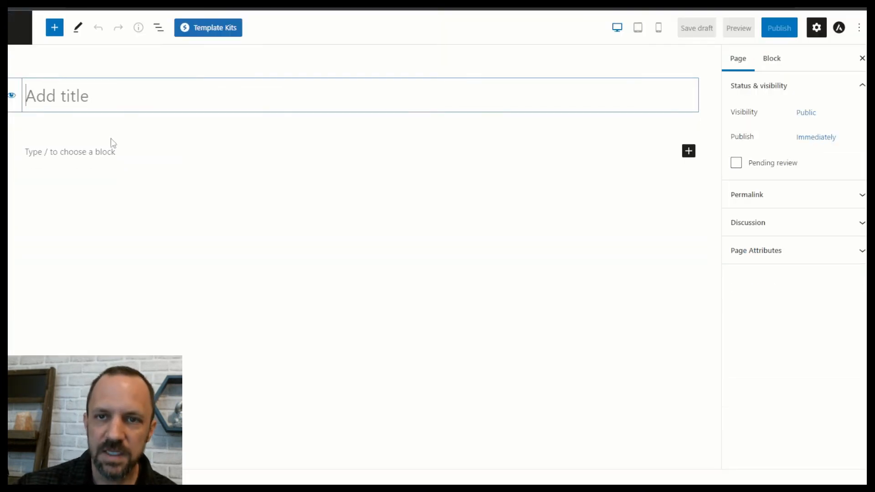
type("S")
key("BackSpace")
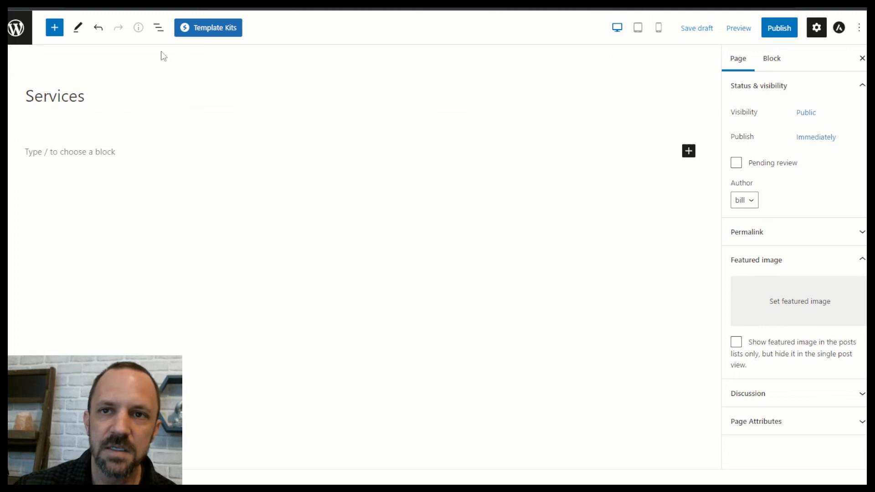
Open the Library Cafe template kit and import its Menu page template into the Services page.
left_click(211, 30)
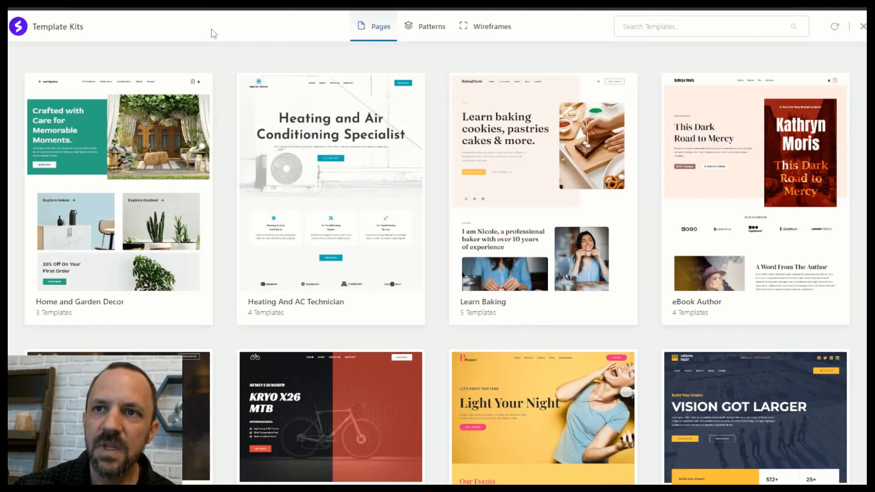
scroll(369, 194, "down", 20)
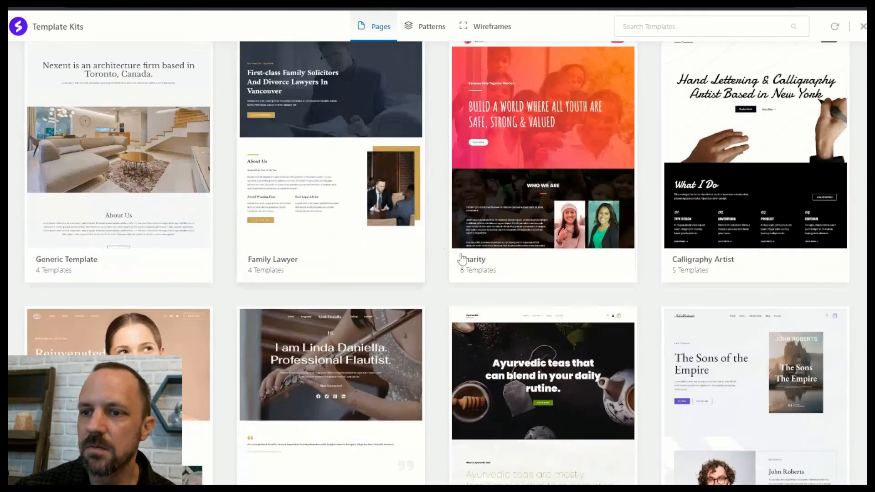
scroll(455, 271, "down", 10)
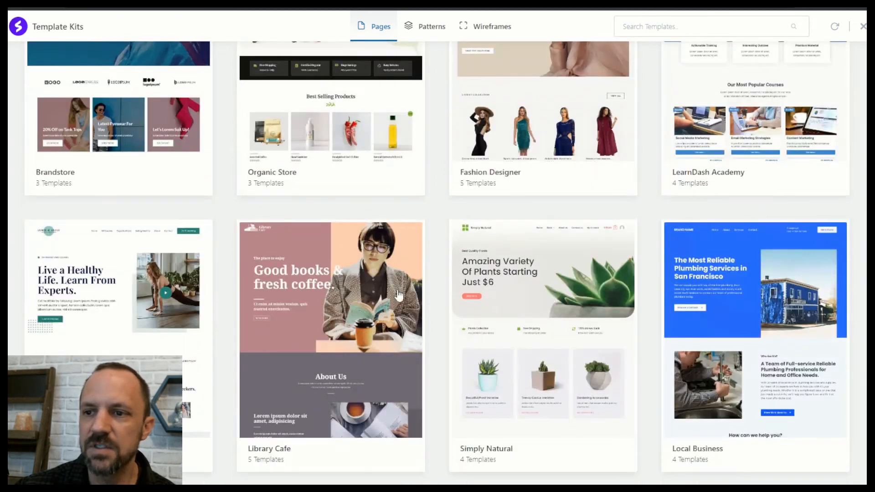
left_click(357, 300)
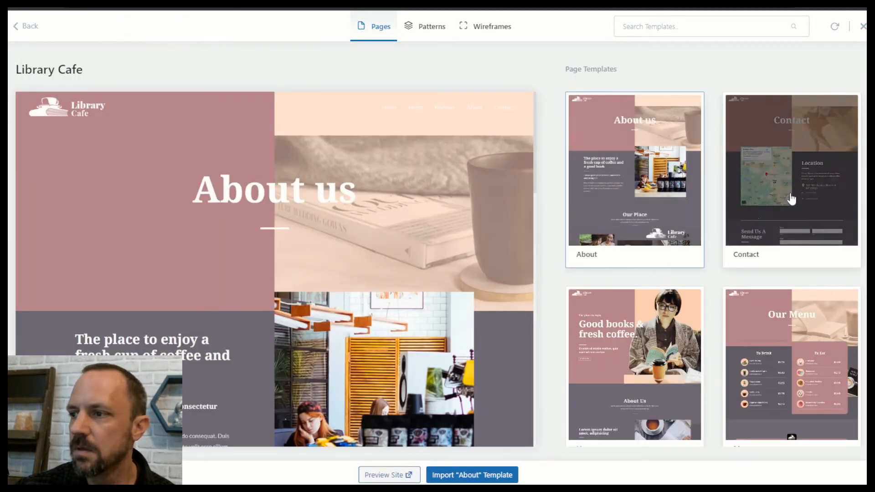
scroll(787, 266, "down", 5)
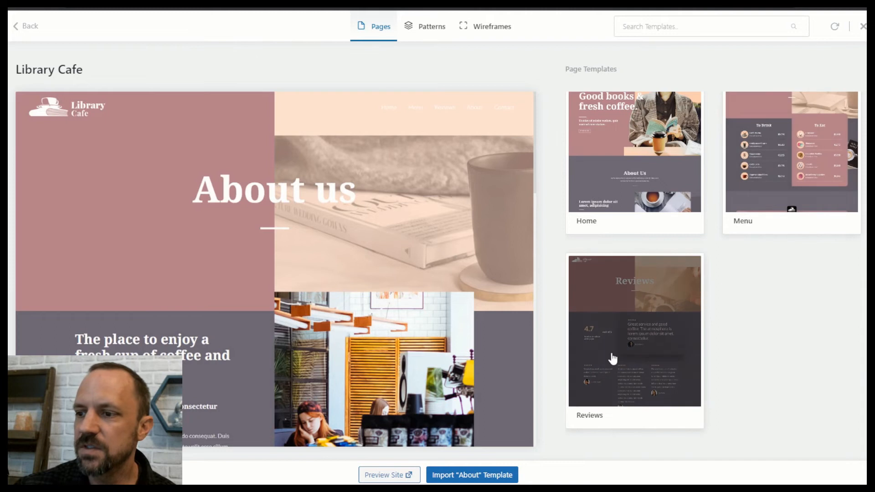
scroll(611, 357, "up", 5)
scroll(780, 369, "down", 3)
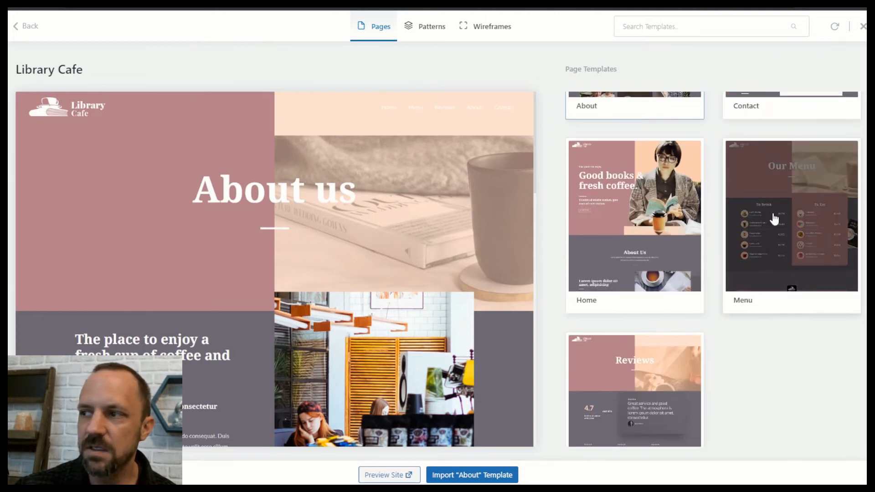
left_click(783, 197)
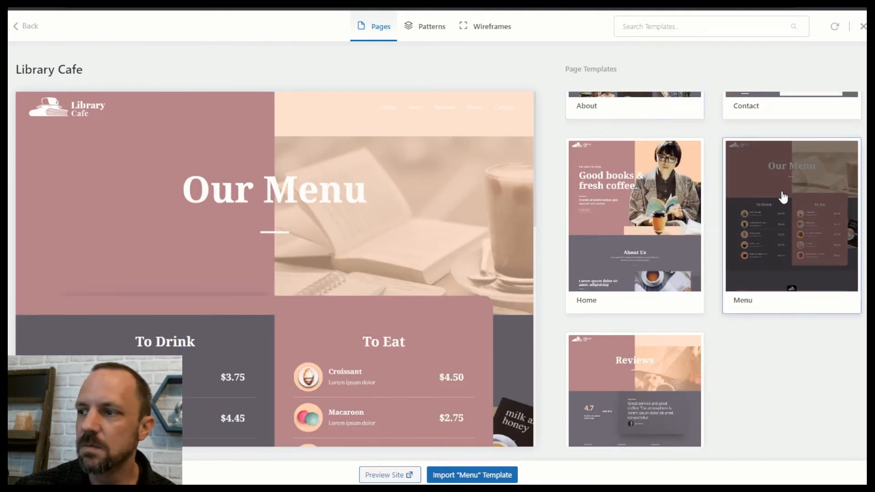
left_click(483, 473)
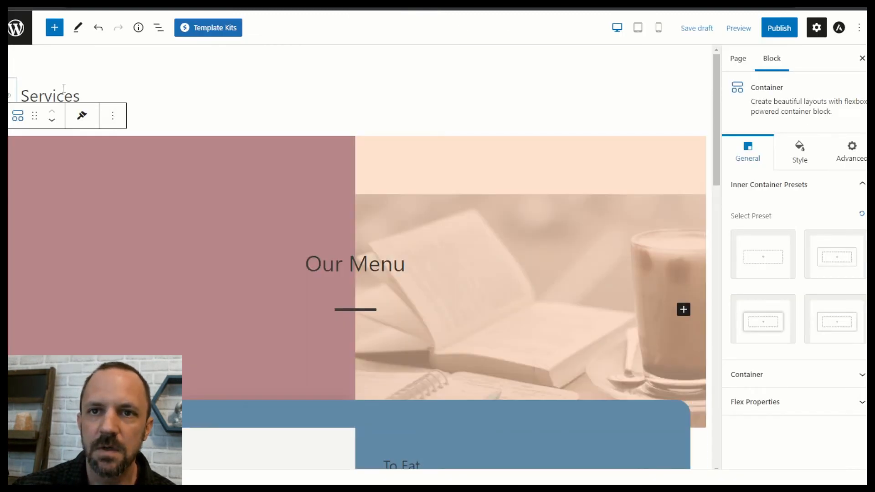
Replace the page title 'Services' with 'Menu' and publish the page.
scroll(63, 89, "down", 2)
scroll(184, 179, "up", 2)
scroll(170, 187, "down", 2)
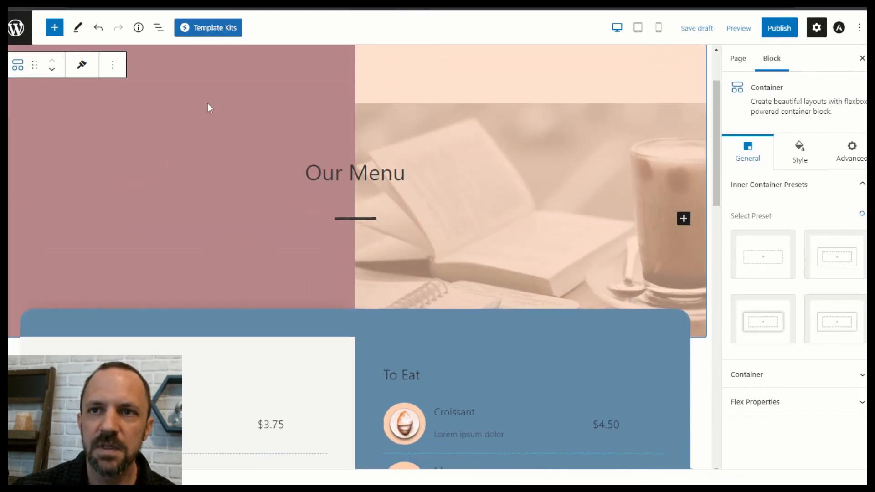
scroll(182, 108, "up", 2)
left_click(175, 97)
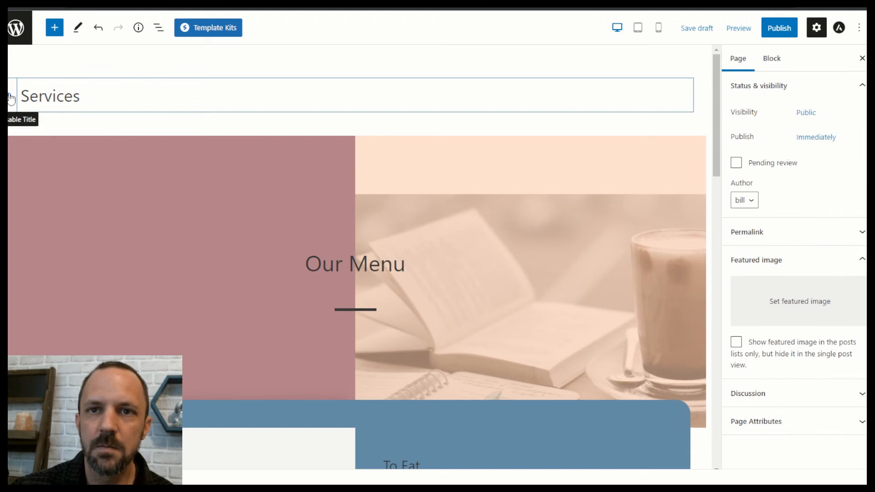
left_click_drag(97, 96, 26, 96)
type("Menu")
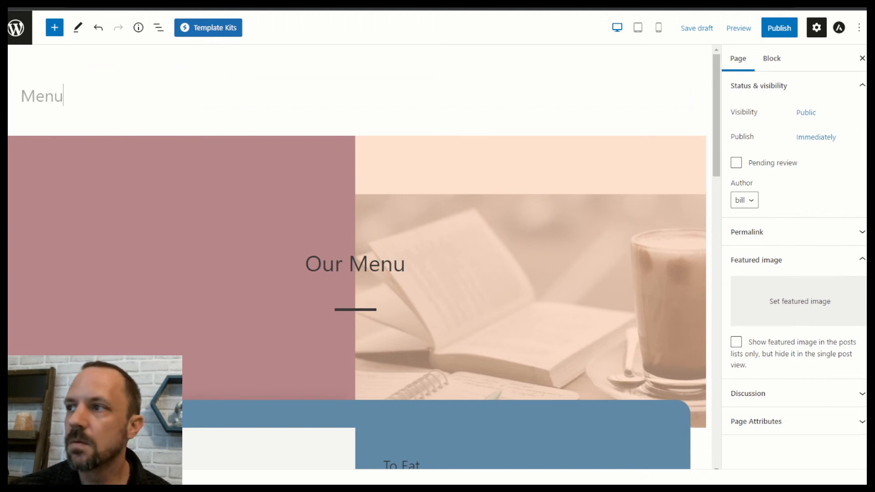
left_click(778, 28)
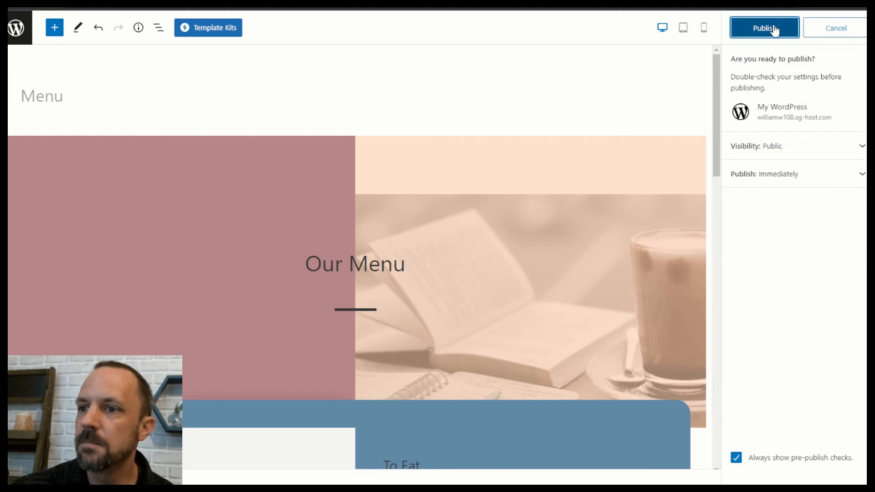
left_click(773, 27)
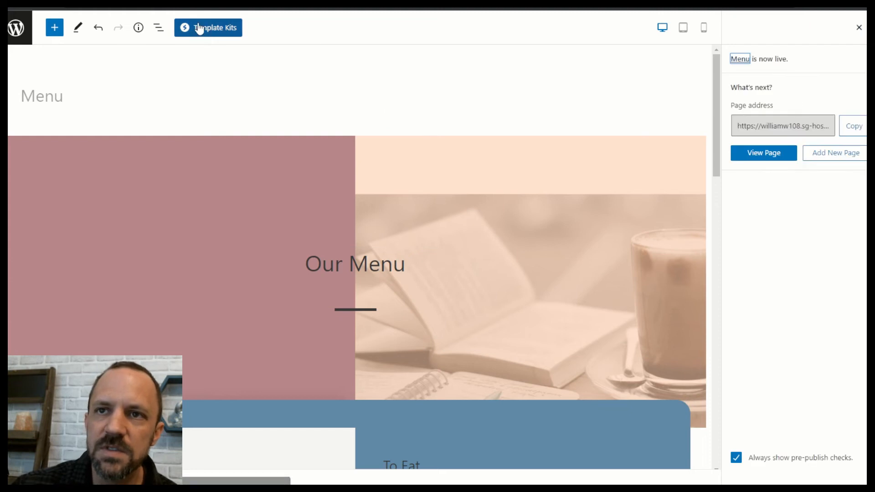
Open List View and expand the page's first and second containers.
left_click(160, 28)
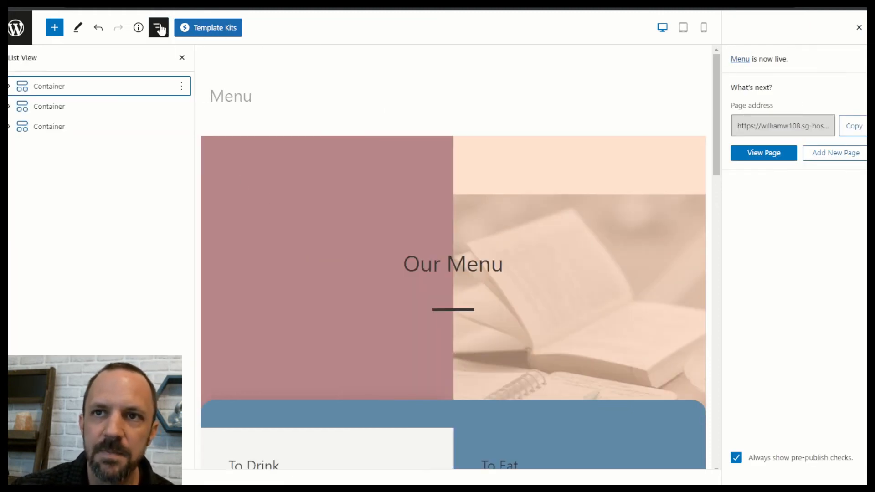
left_click(10, 88)
left_click(9, 87)
left_click(10, 109)
left_click(10, 109)
Select the Croissant, Espresso Macchiato and Cappuccino Info Box menu items.
scroll(452, 179, "down", 6)
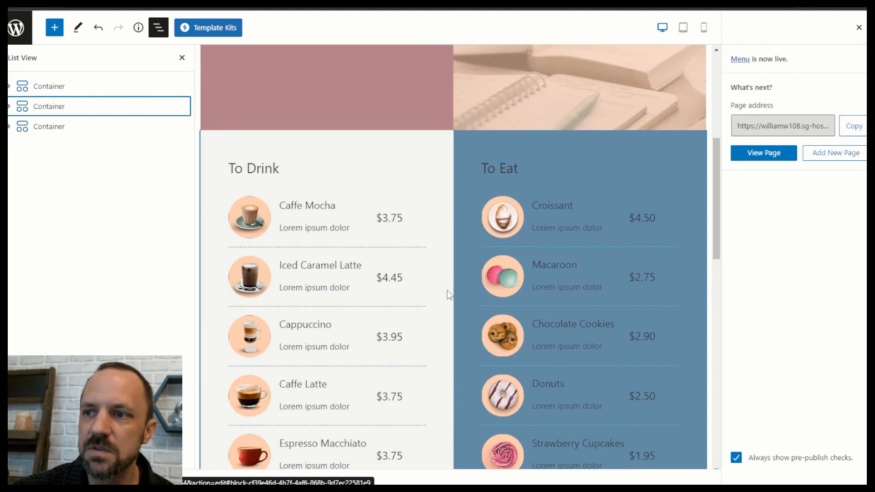
left_click(555, 210)
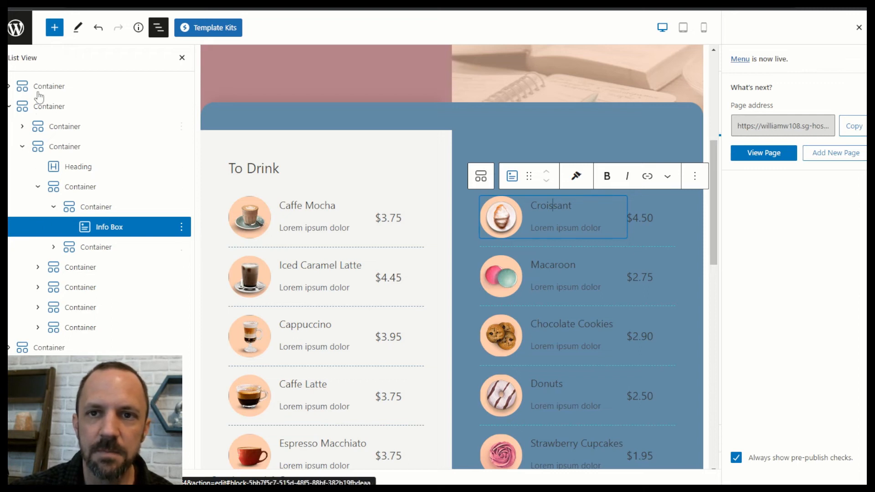
scroll(340, 210, "down", 5)
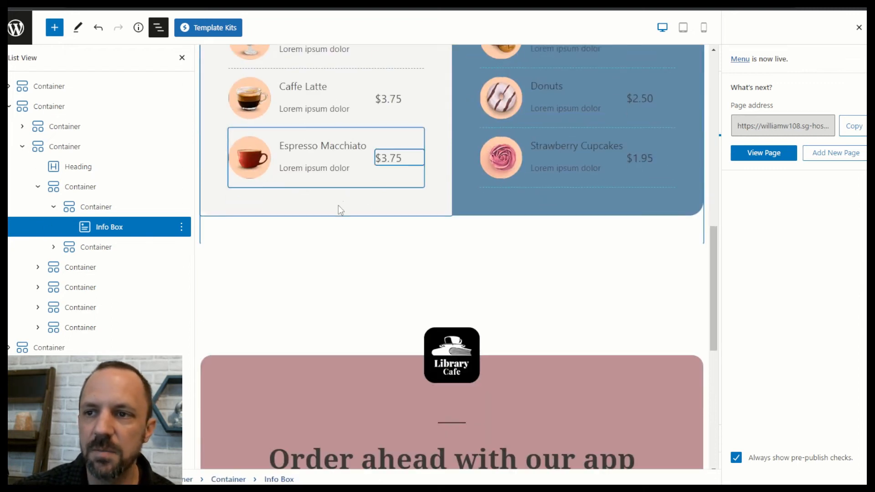
left_click(333, 156)
scroll(642, 171, "up", 3)
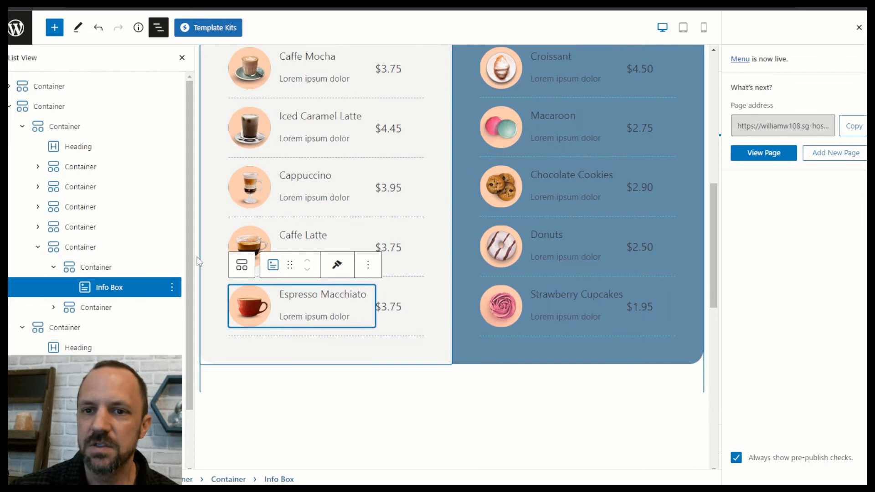
left_click(312, 182)
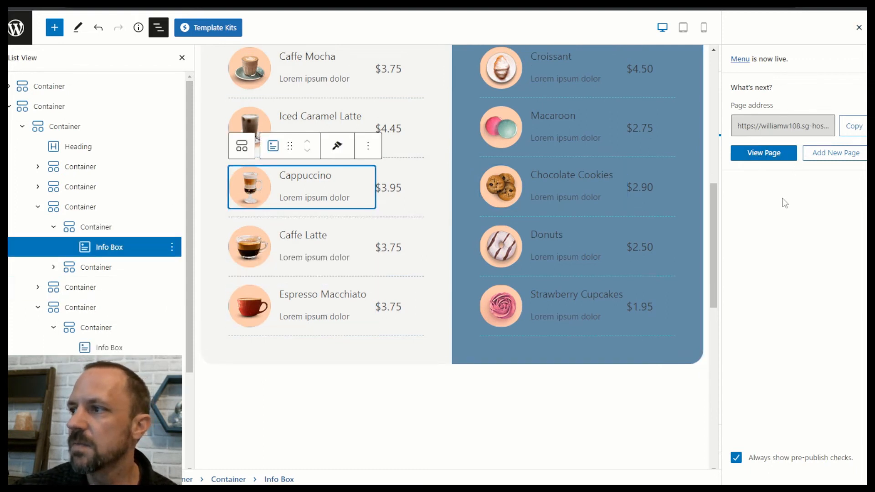
Dismiss the live notice and review the Caffe Latte item's Style and General settings.
left_click(859, 27)
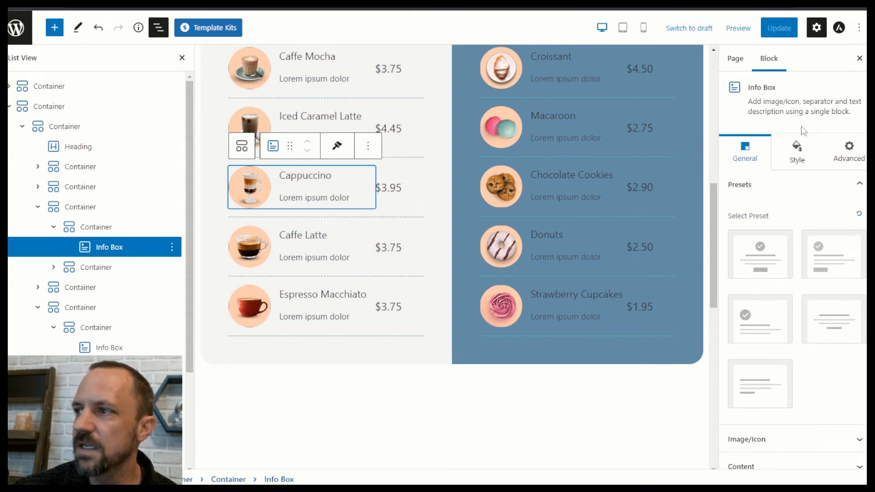
scroll(813, 272, "down", 2)
scroll(797, 99, "up", 2)
left_click(798, 155)
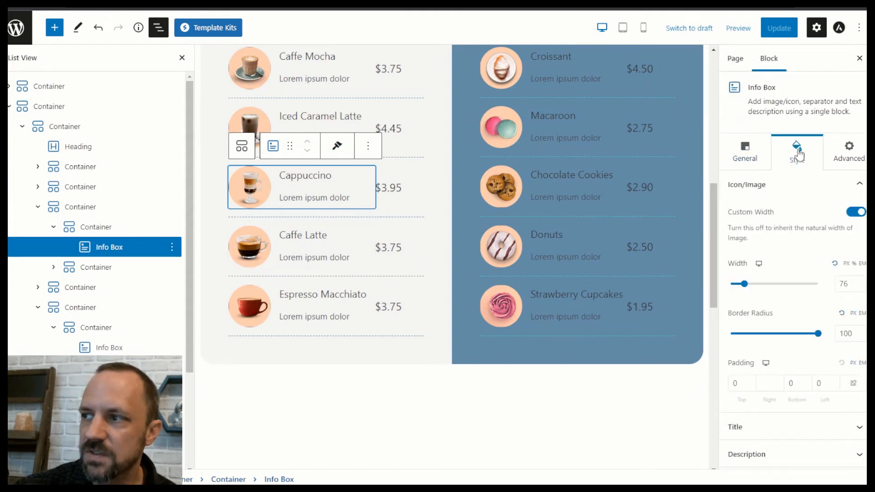
left_click(309, 248)
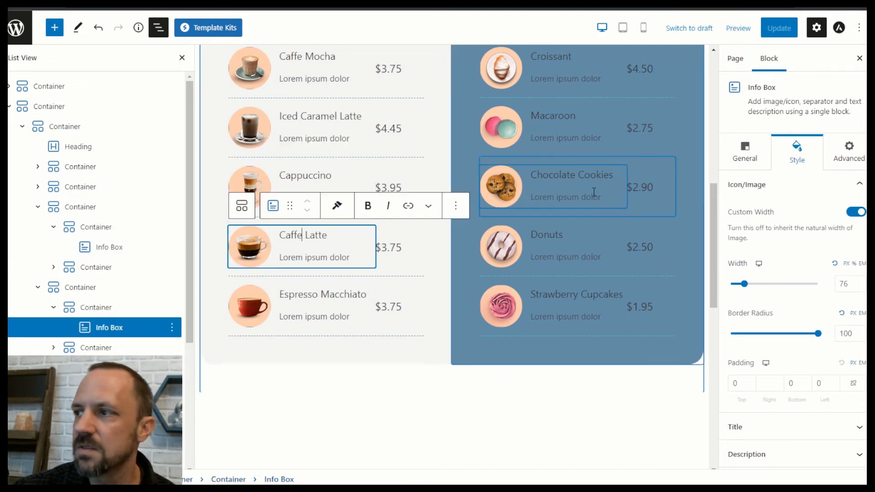
left_click(738, 151)
scroll(820, 387, "down", 2)
scroll(820, 387, "up", 2)
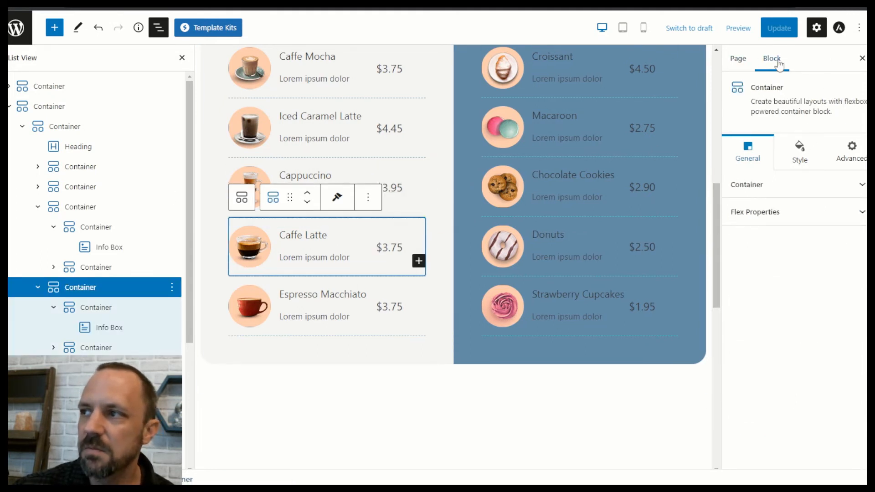
Review the Page settings panel and collapse the second container in the outline.
left_click(738, 59)
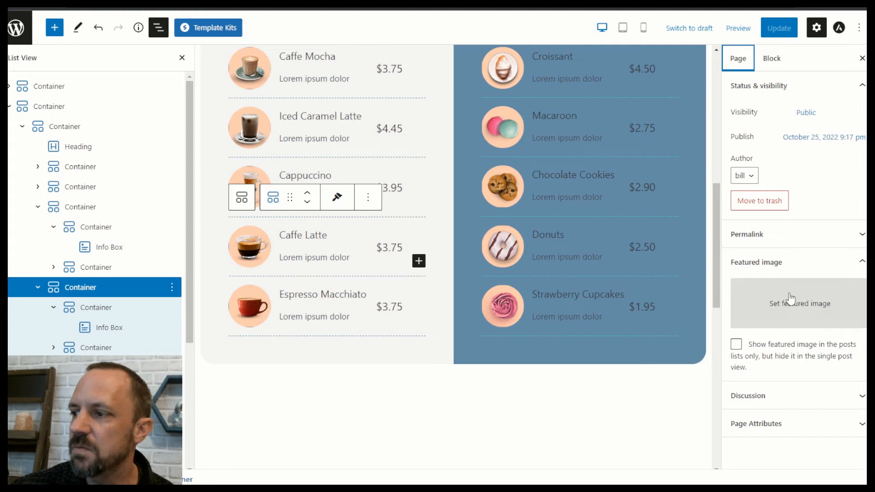
left_click_drag(716, 250, 706, 88)
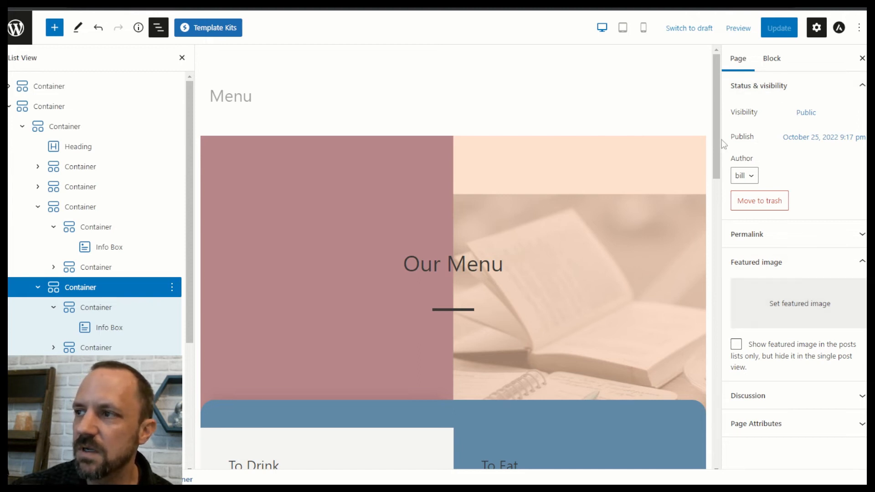
left_click_drag(714, 139, 712, 170)
left_click(9, 107)
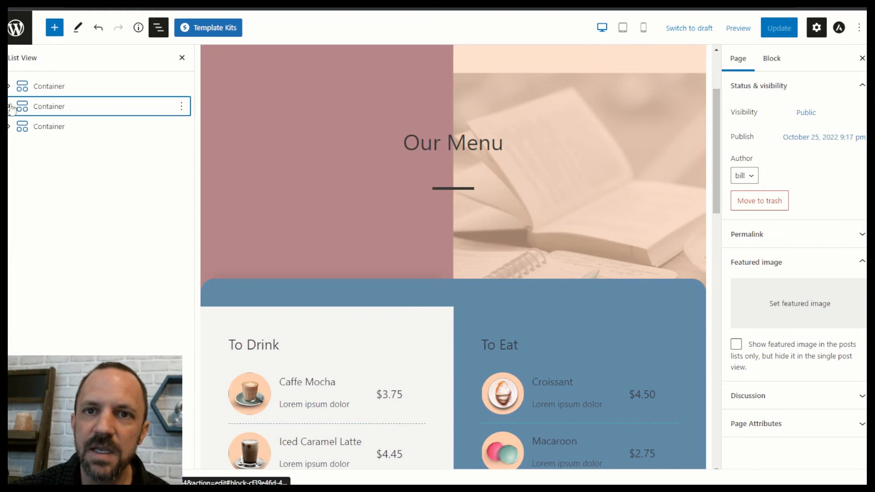
Leave the editor and view the live site's front end.
left_click(16, 27)
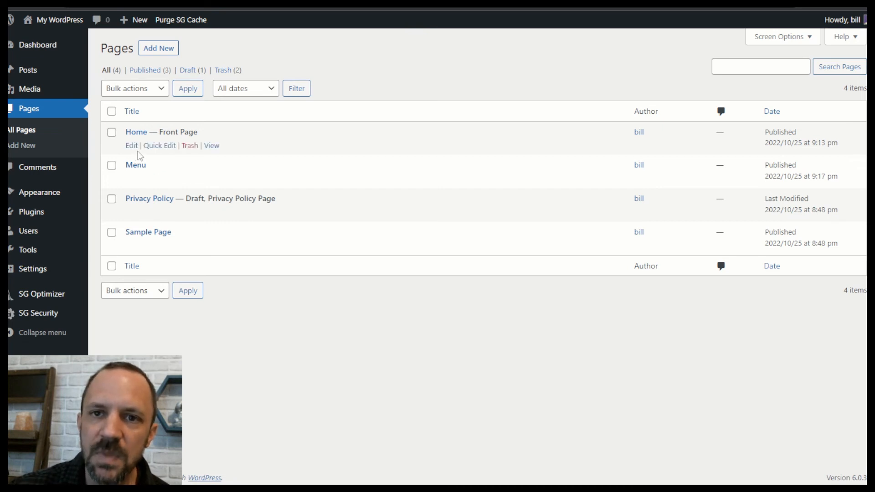
mouse_move(50, 18)
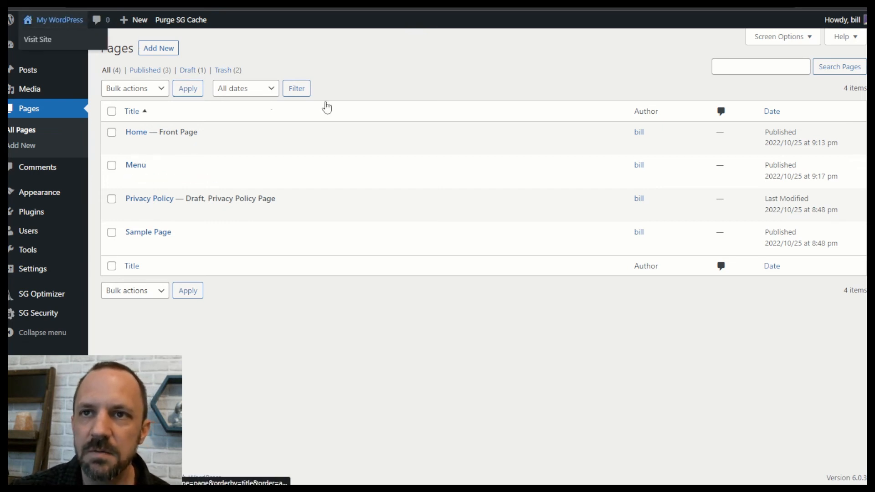
left_click(33, 41)
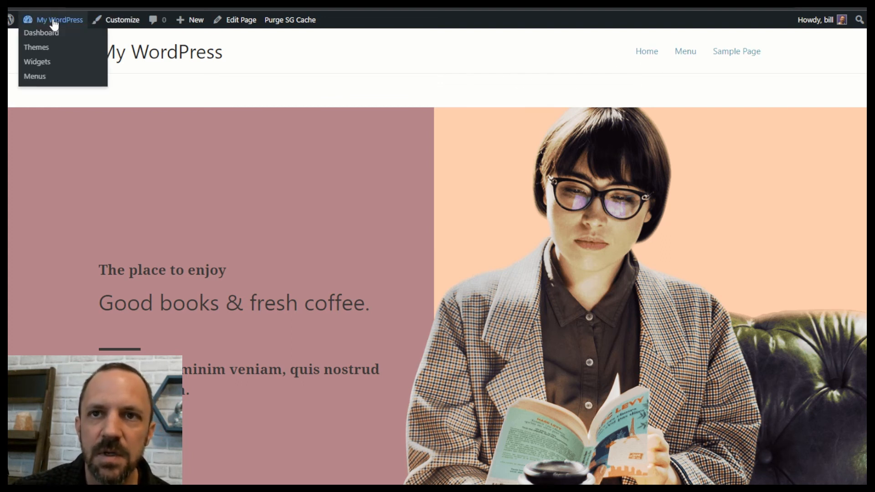
From the Dashboard, confirm All Posts is empty, then go to the Pages list.
left_click(43, 33)
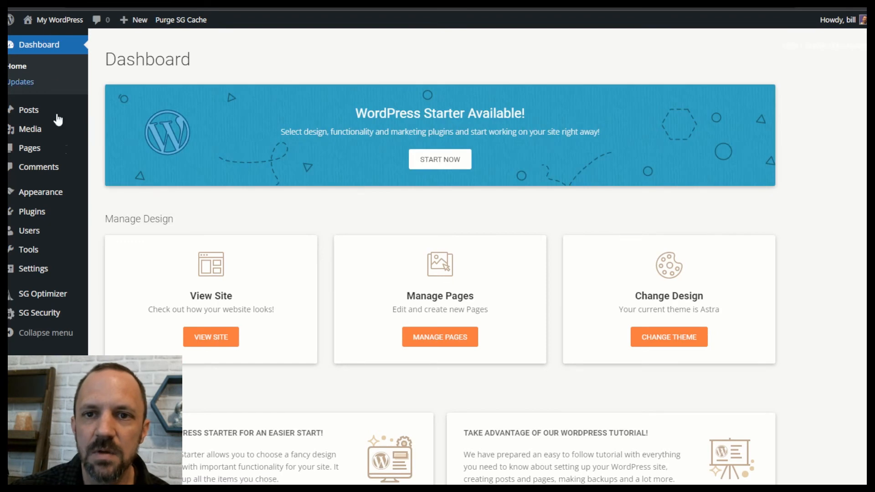
mouse_move(49, 193)
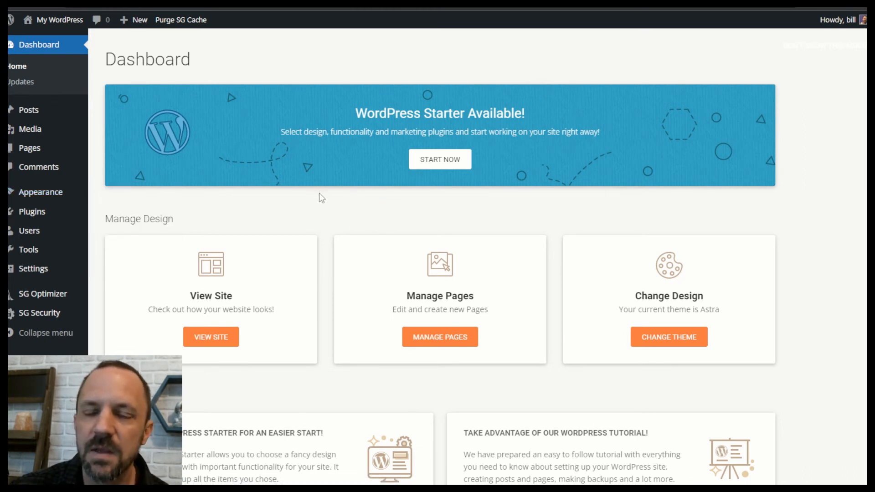
mouse_move(66, 153)
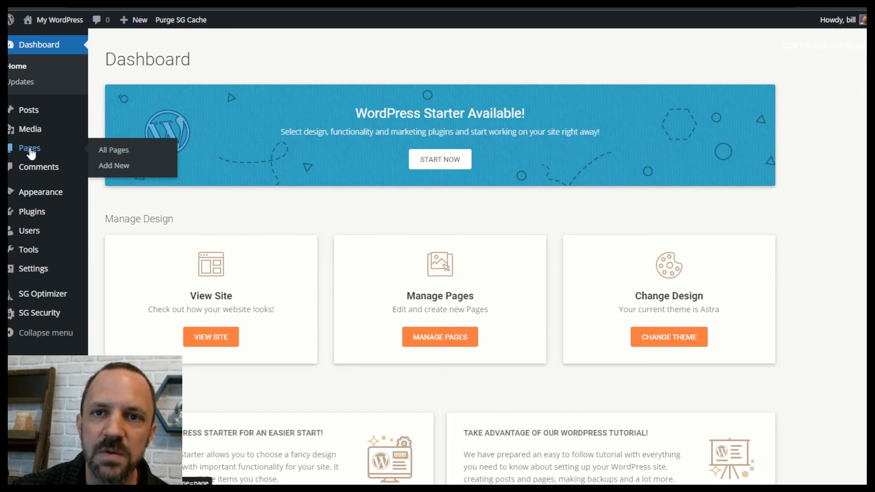
mouse_move(37, 113)
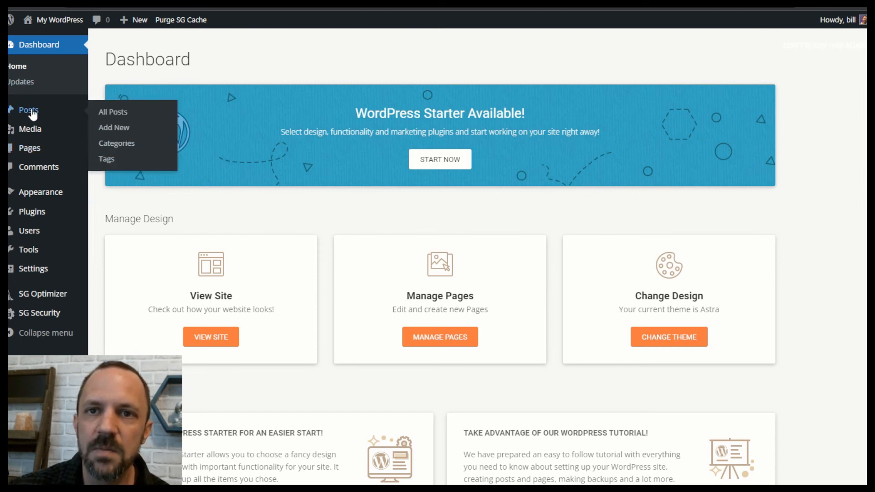
left_click(112, 117)
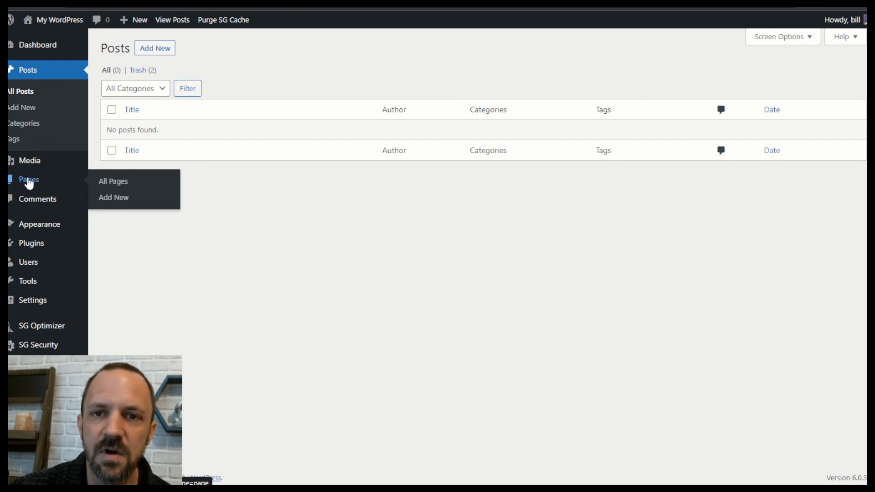
left_click(33, 183)
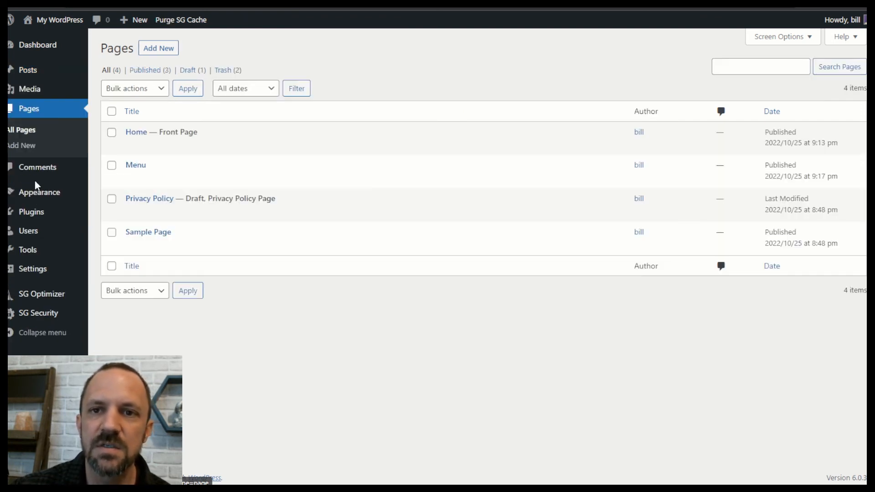
Create and publish an empty page titled 'Posts', then return to the pages list.
left_click(163, 51)
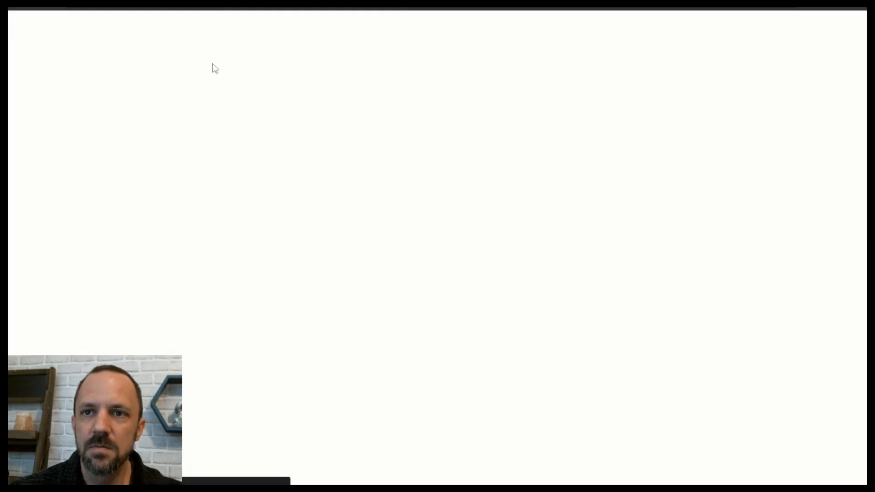
type("Posts")
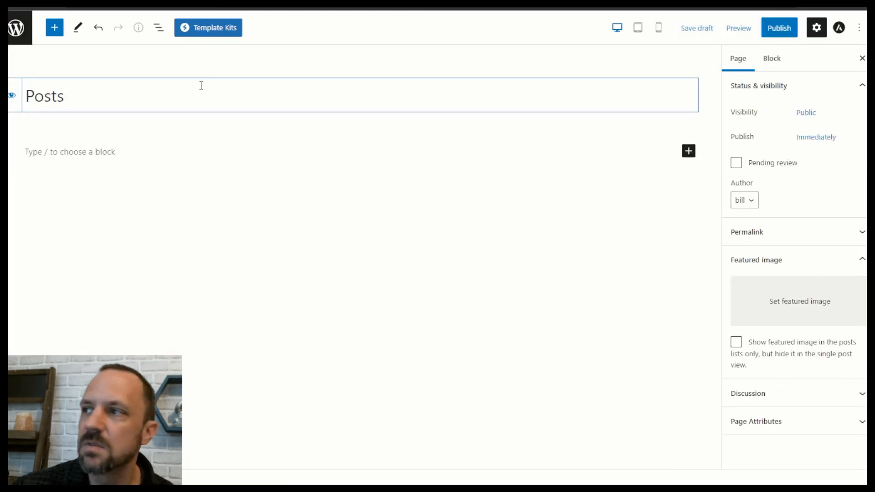
left_click(782, 29)
left_click(792, 30)
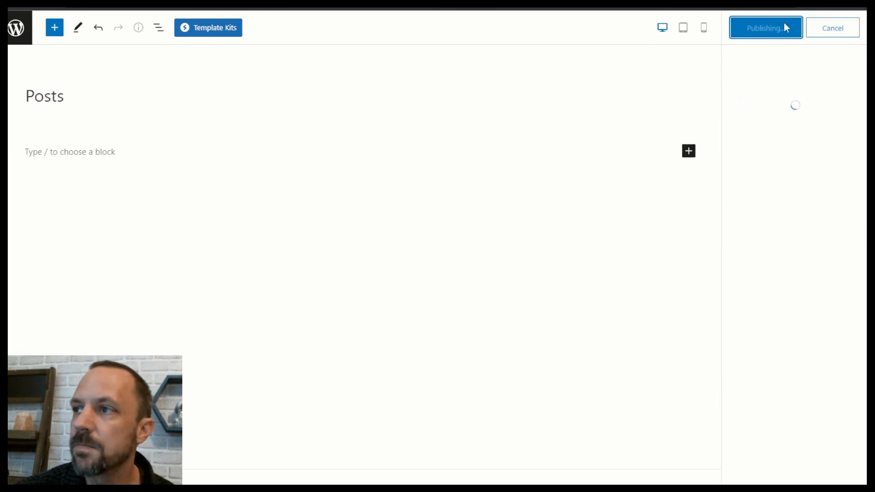
left_click(15, 31)
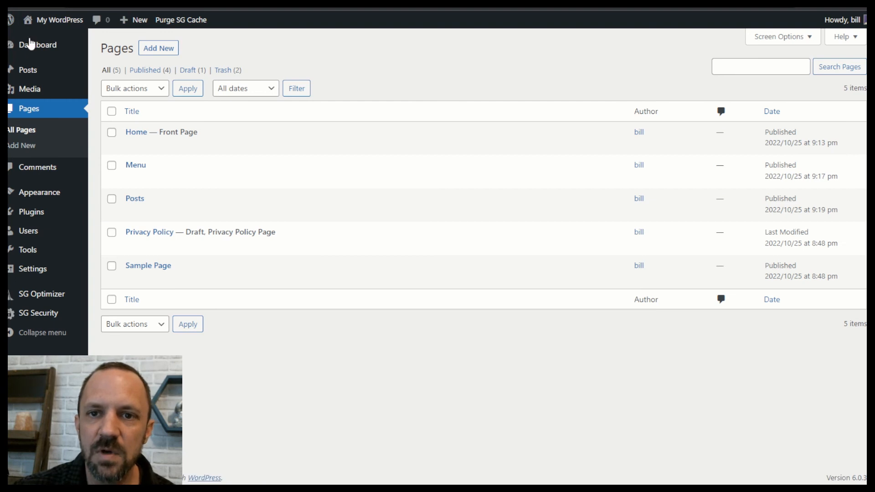
In Customizer Homepage Settings, set the posts page to 'Posts', publish, and close.
mouse_move(44, 199)
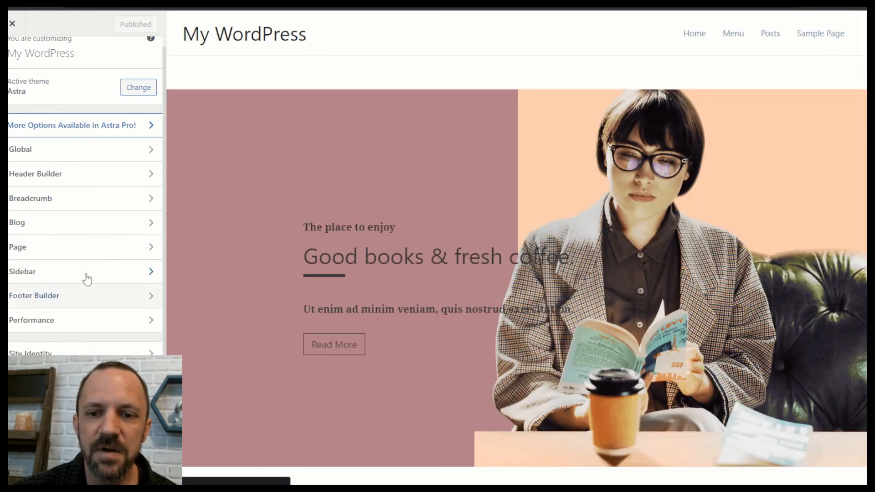
left_click(92, 426)
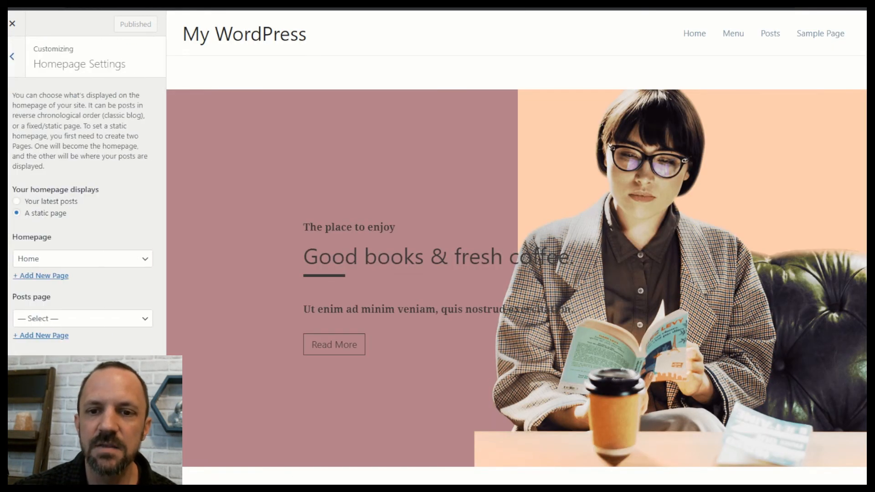
left_click(64, 319)
left_click(46, 367)
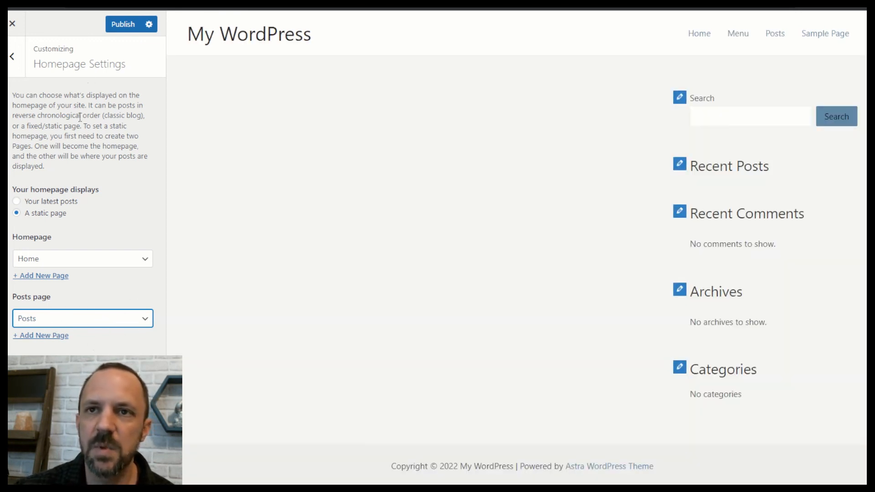
left_click(121, 25)
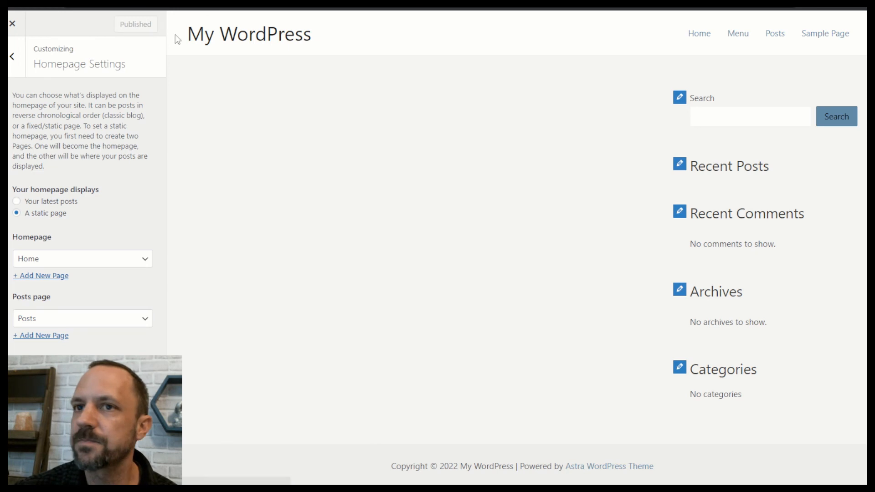
left_click(12, 27)
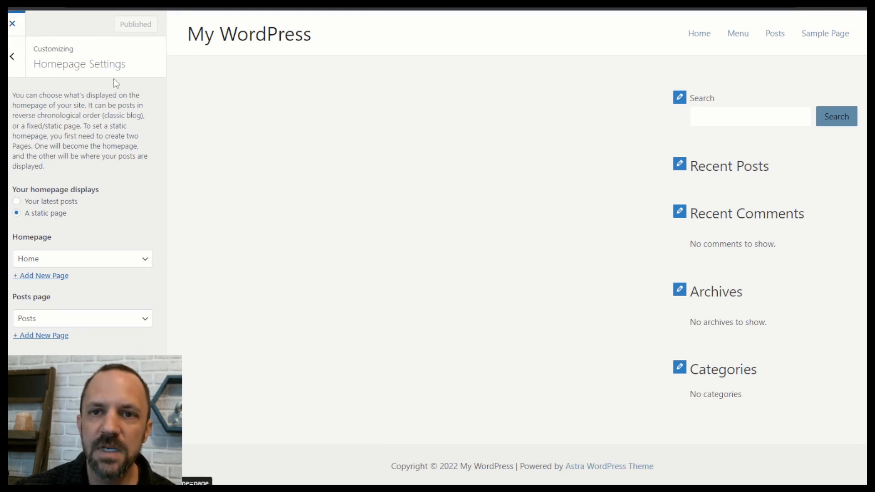
mouse_move(26, 72)
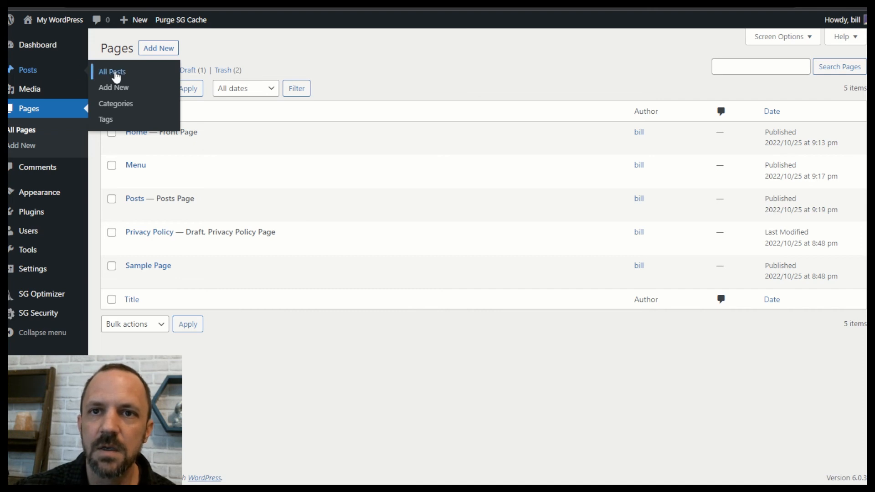
Start a new post and title it 'blog Post'.
left_click(118, 74)
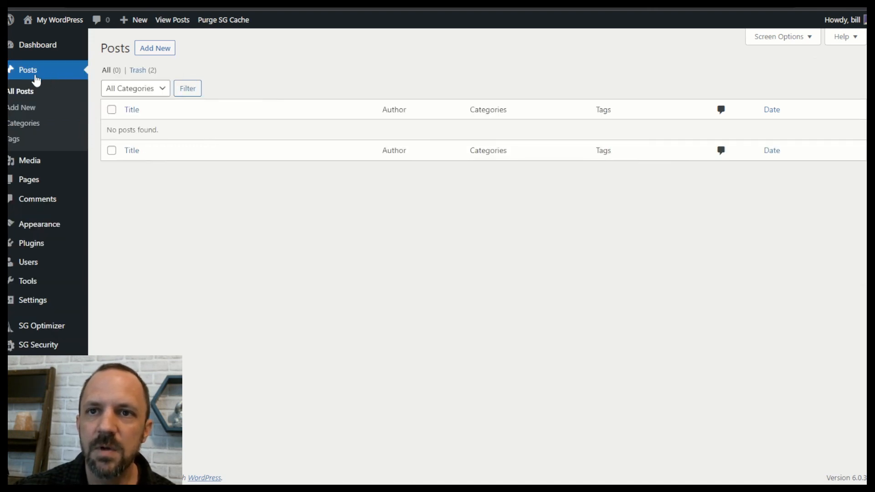
left_click(157, 48)
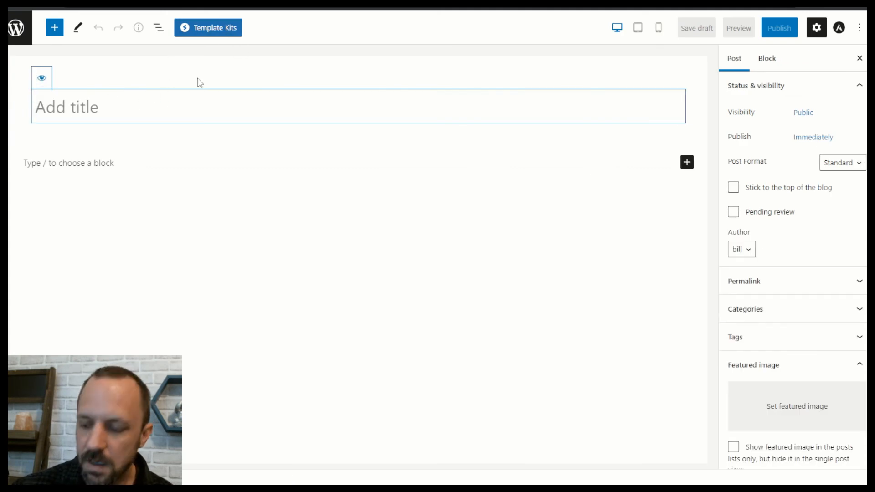
type("blog POs")
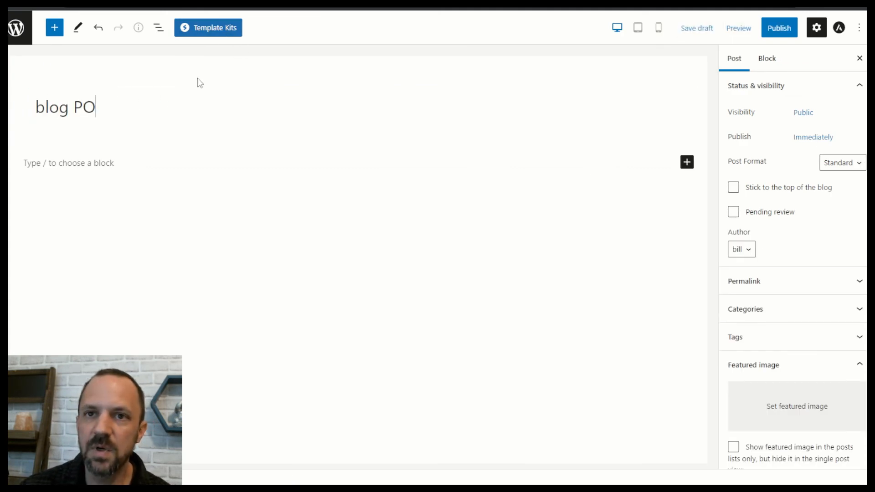
key("BackSpace")
key("BackSpace")
type("ost")
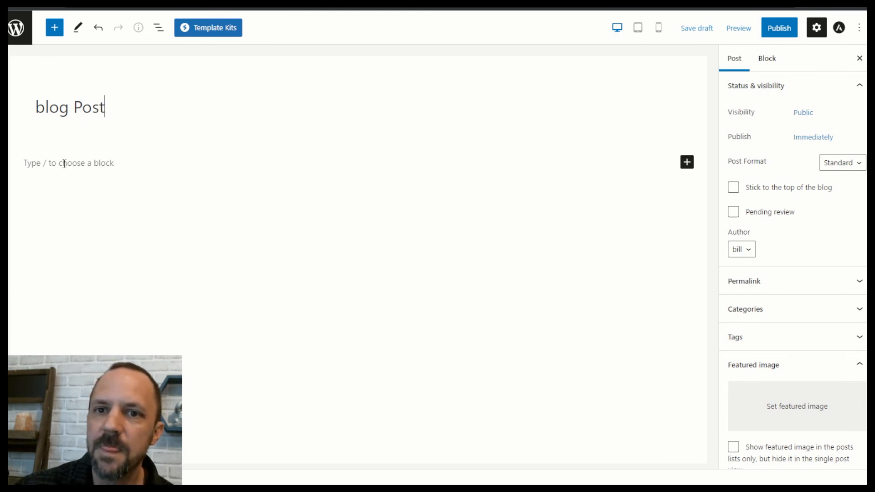
Add a 'Post Here' heading followed by a short placeholder paragraph.
left_click(83, 165)
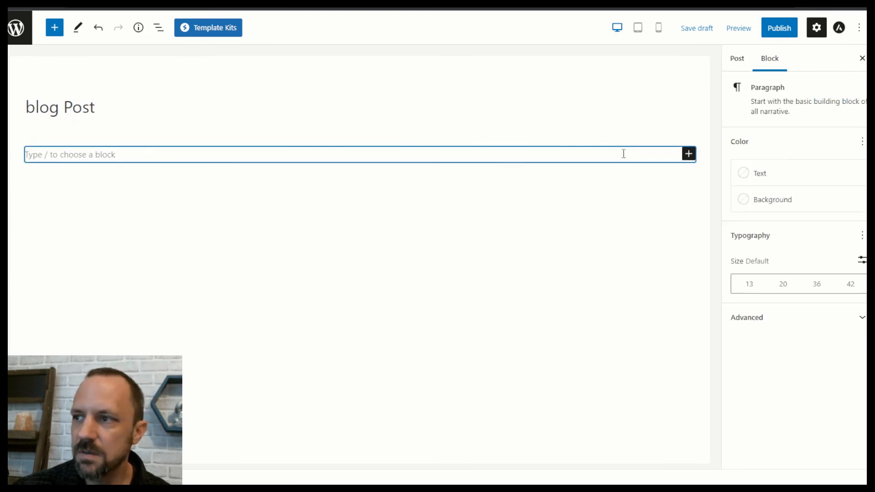
left_click(689, 153)
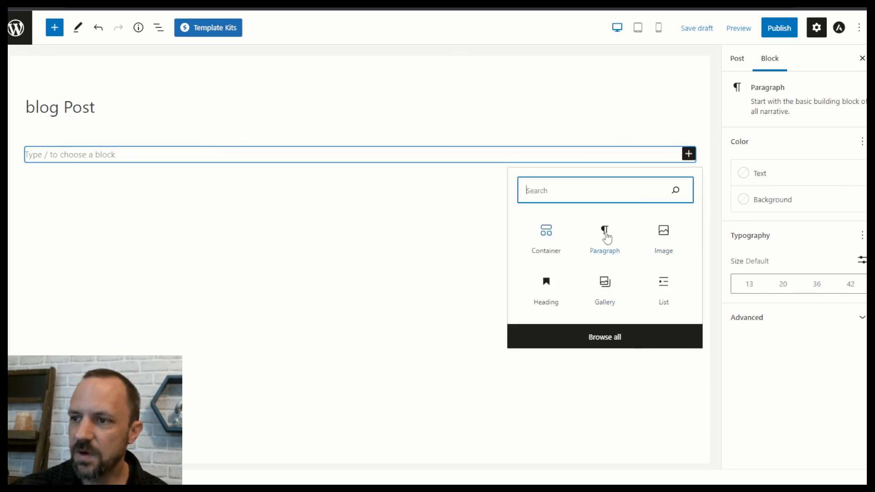
left_click(551, 292)
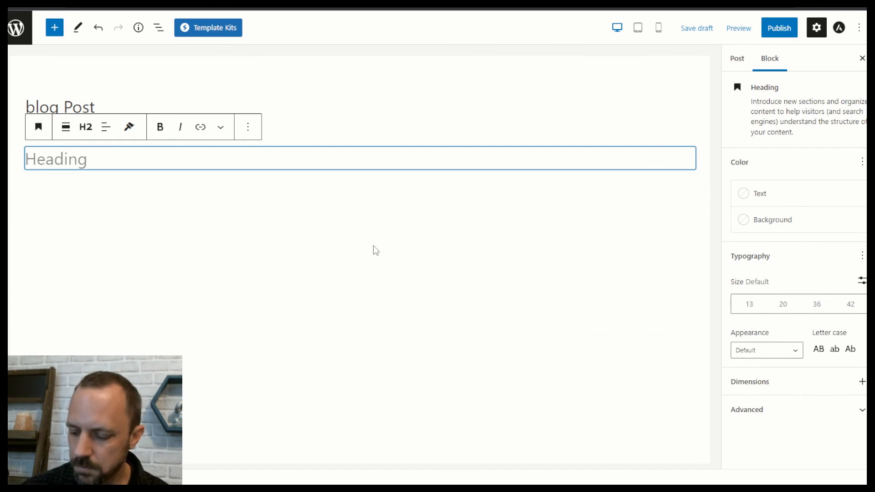
type("Post Her")
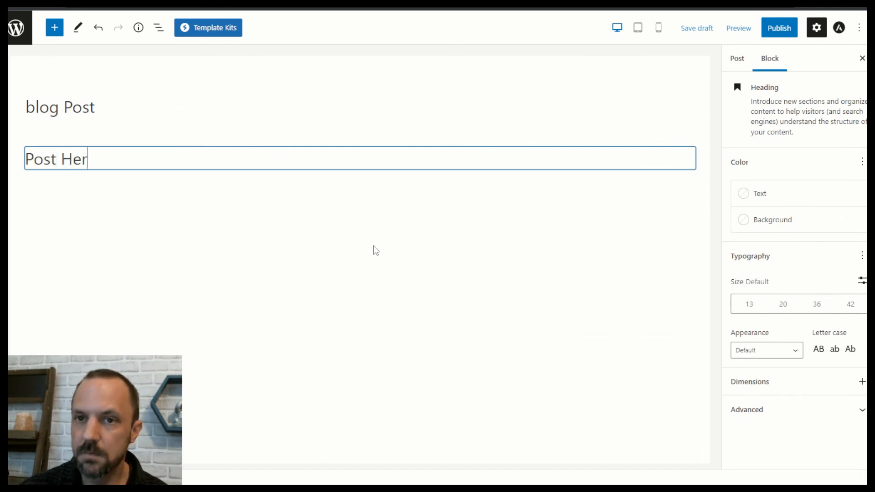
type("e")
key("Return")
type("alsdfvhalh")
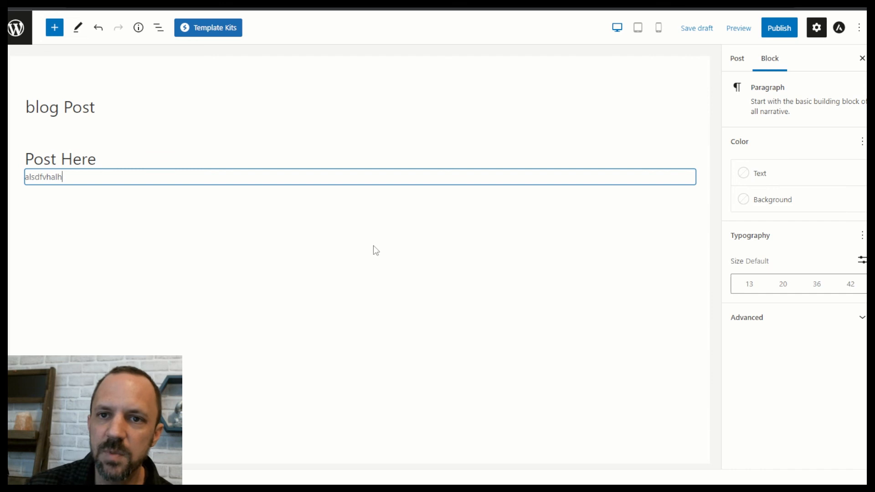
key("Return")
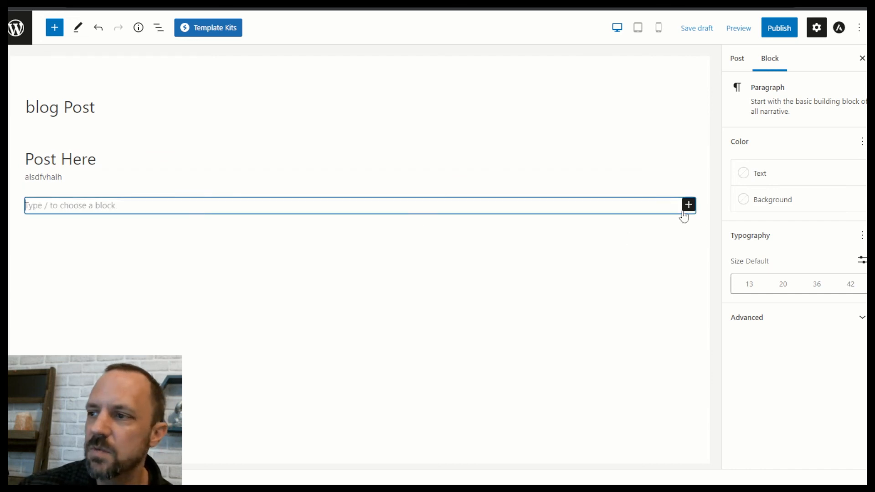
left_click(687, 205)
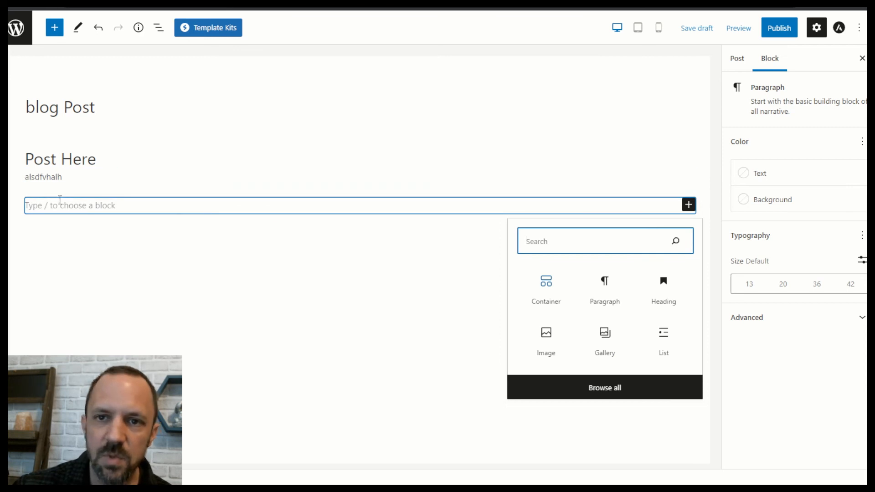
Insert the 'Positive growth.' pattern from the block library's patterns.
left_click(622, 393)
left_click_drag(190, 80, 199, 52)
right_click(187, 155)
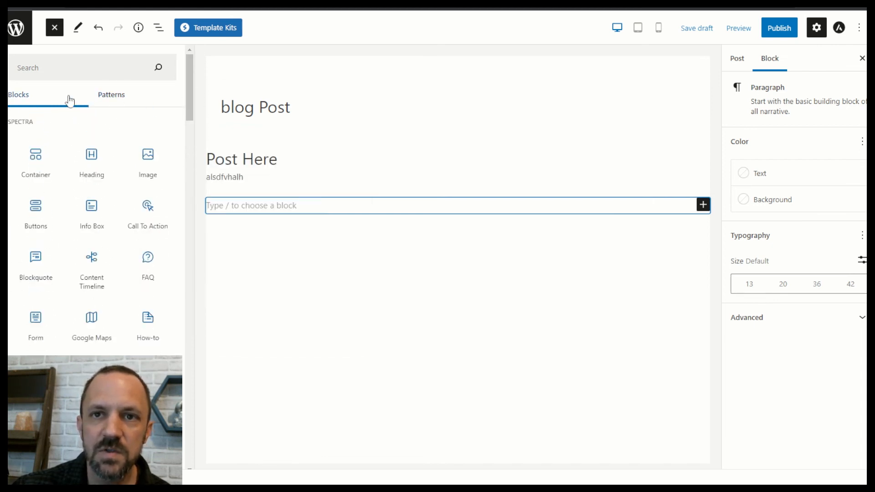
left_click(117, 95)
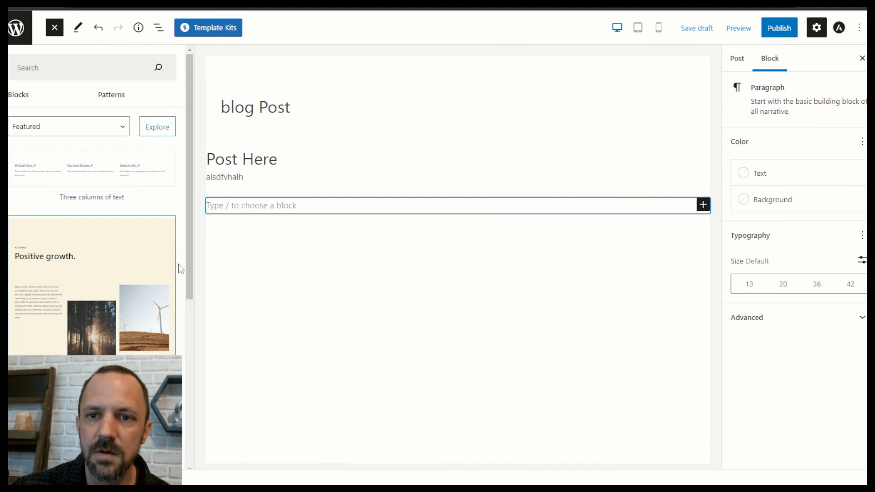
left_click(114, 235)
scroll(488, 242, "down", 5)
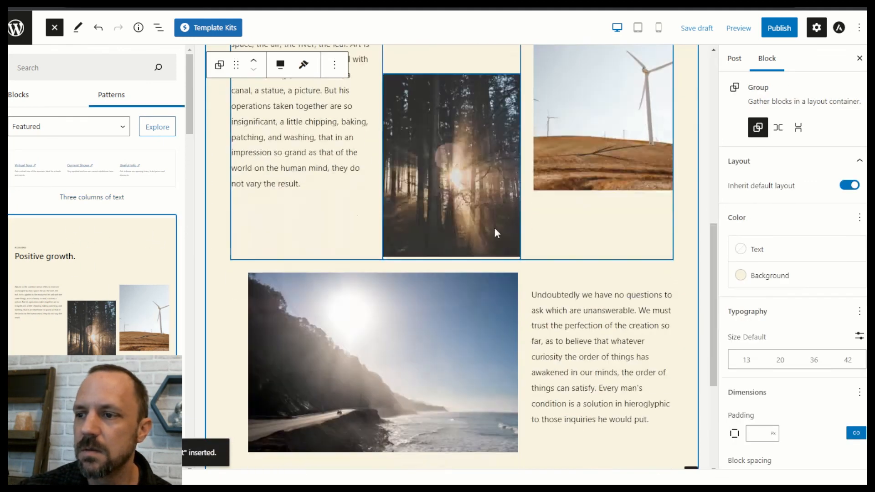
scroll(511, 246, "down", 3)
scroll(409, 296, "up", 10)
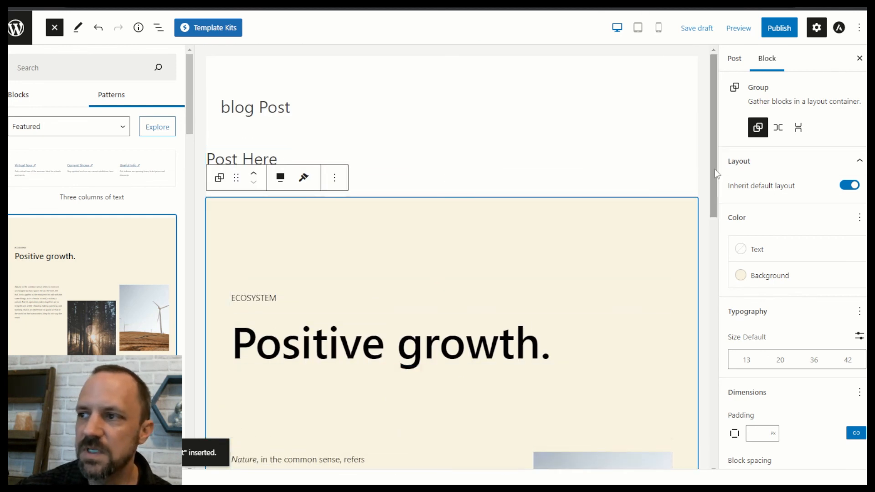
Close the library and expand Group > Columns > Column in List View.
left_click(55, 27)
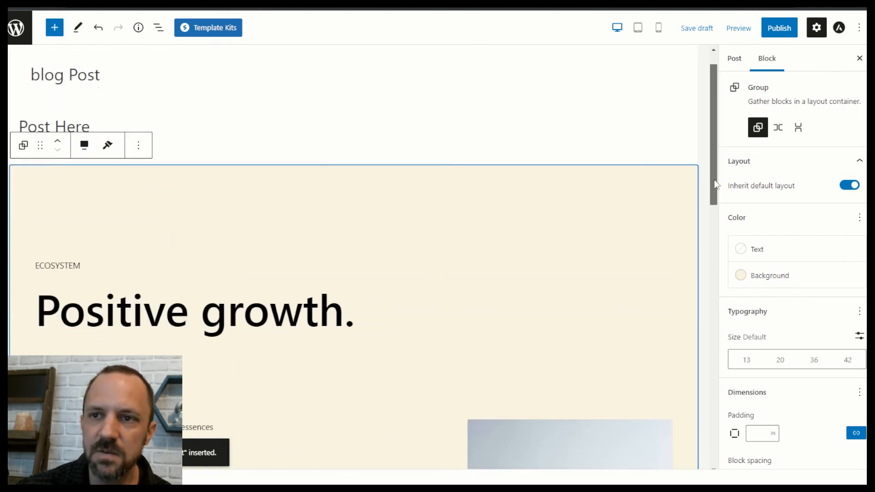
left_click(158, 28)
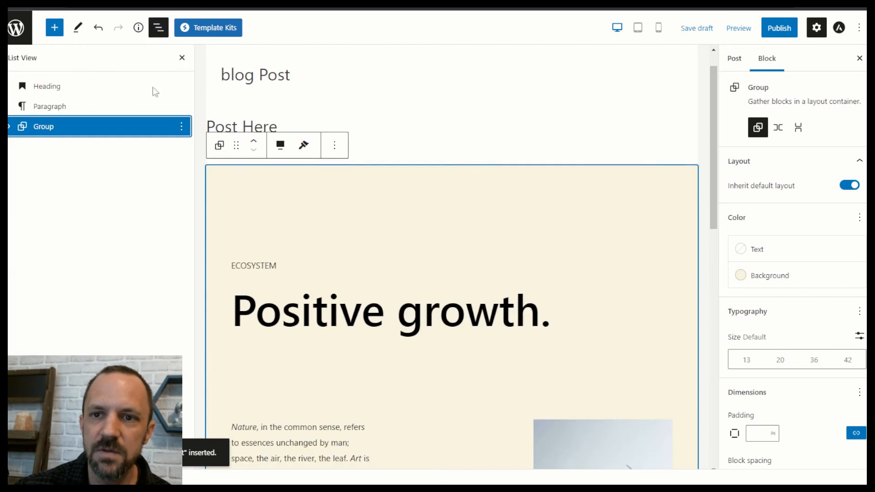
left_click(10, 128)
left_click(22, 146)
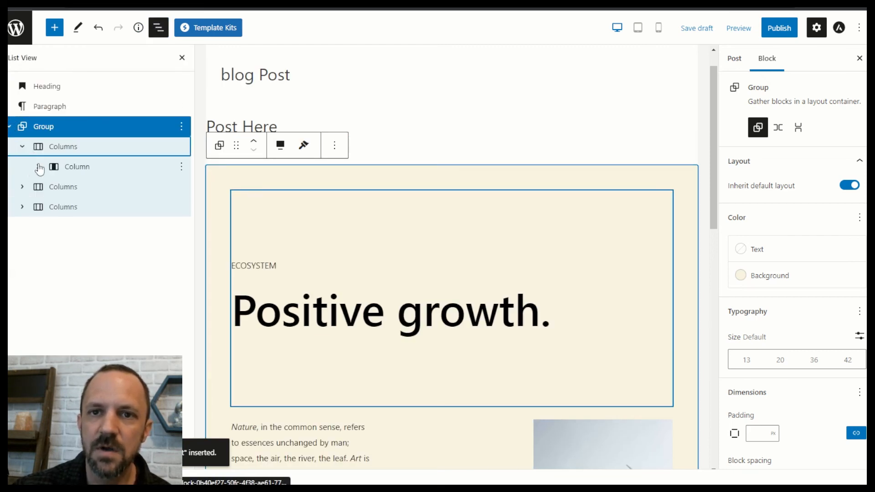
left_click(38, 166)
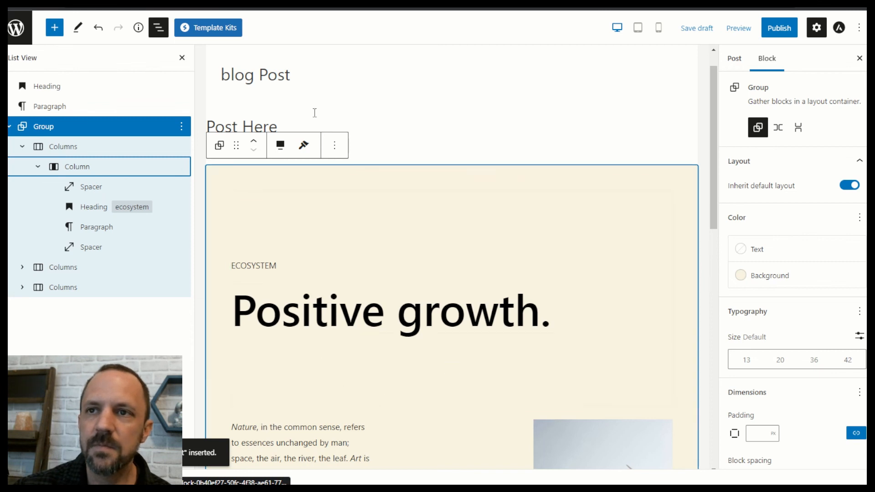
scroll(528, 252, "down", 10)
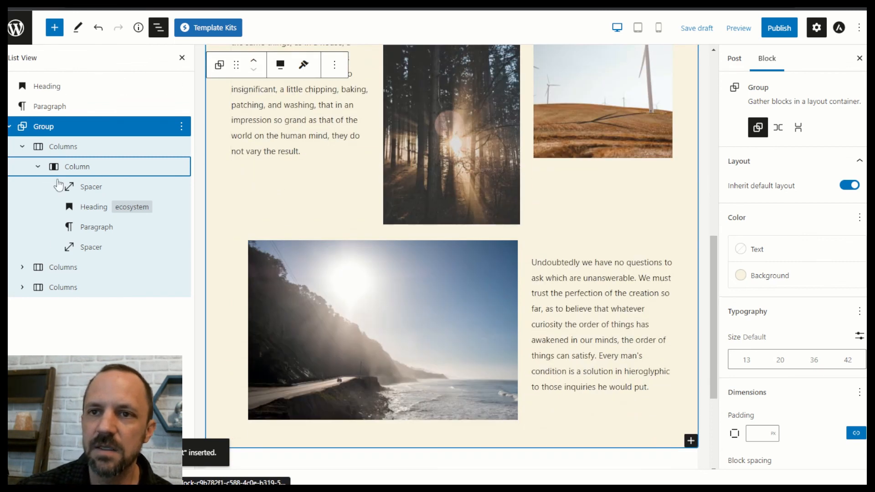
scroll(222, 87, "up", 10)
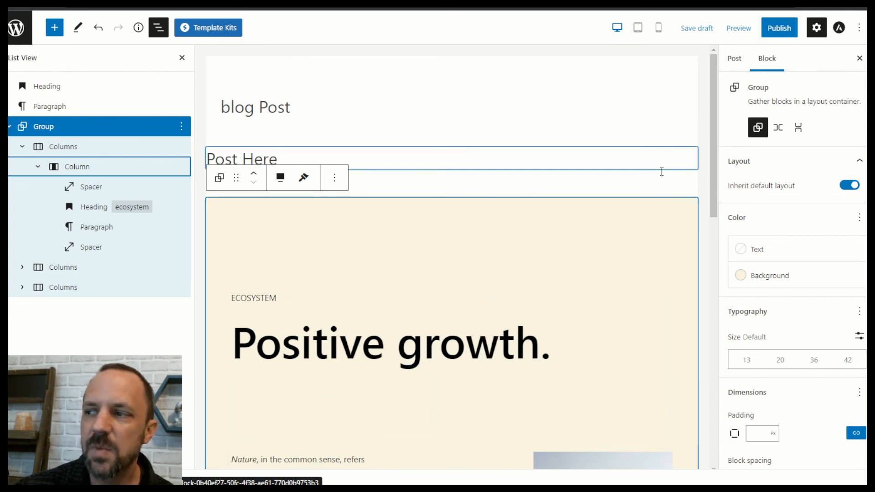
left_click(734, 59)
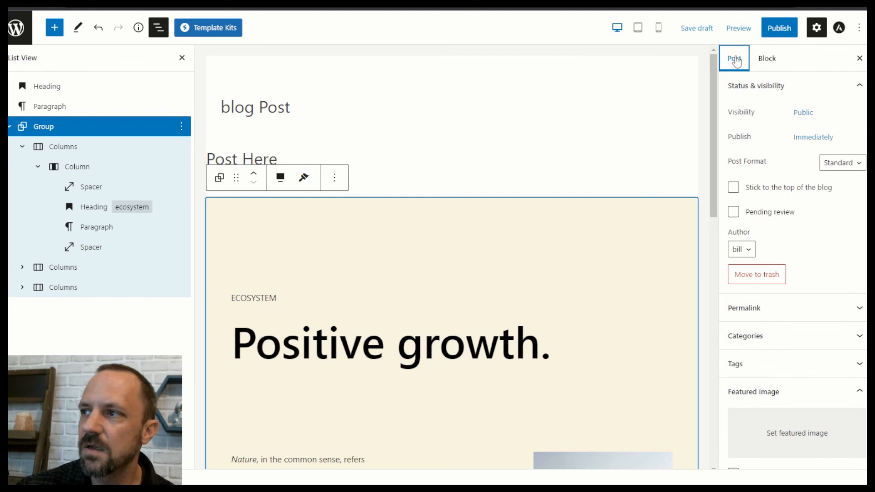
Set gallery-2.jpg, the office meeting photo, as the post's featured image.
scroll(775, 229, "down", 3)
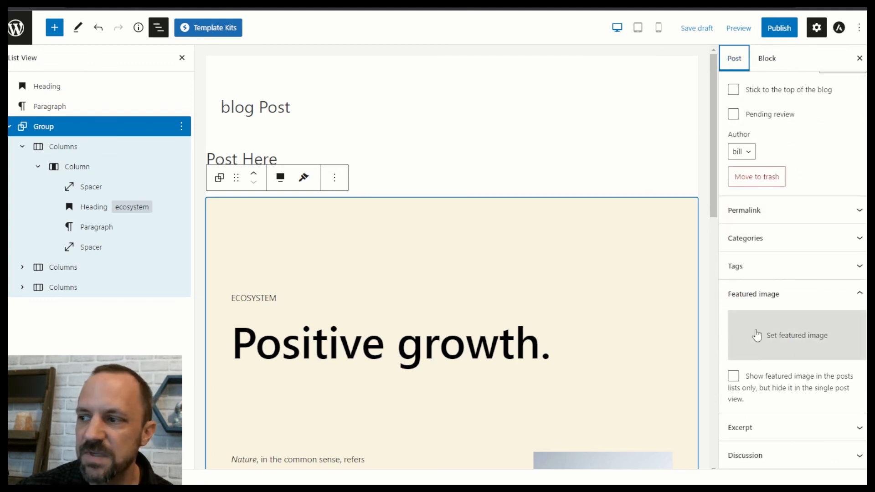
left_click(804, 338)
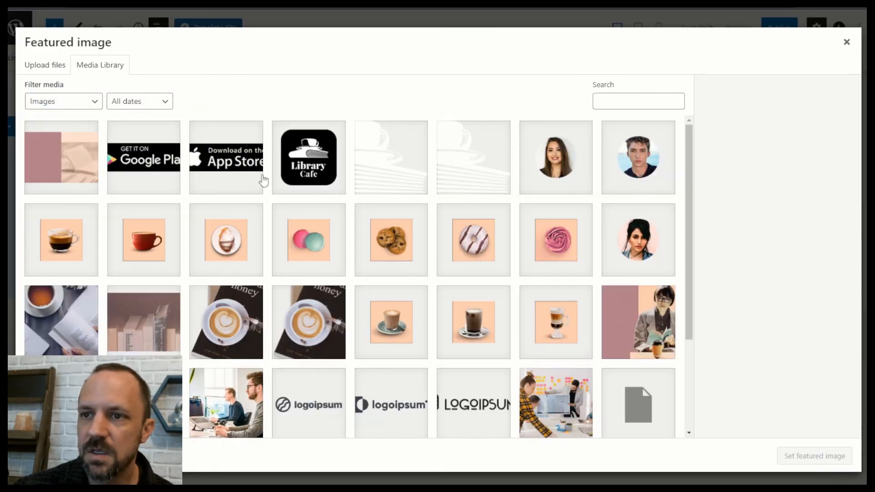
scroll(522, 165, "down", 3)
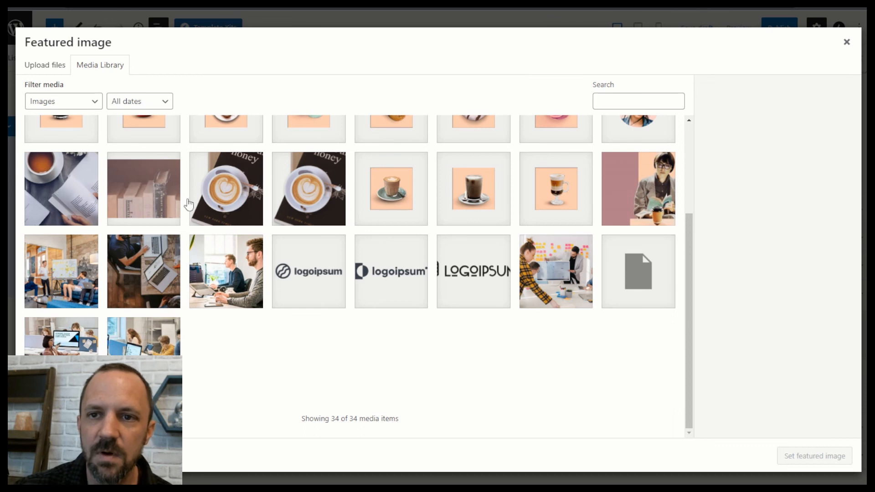
left_click(83, 277)
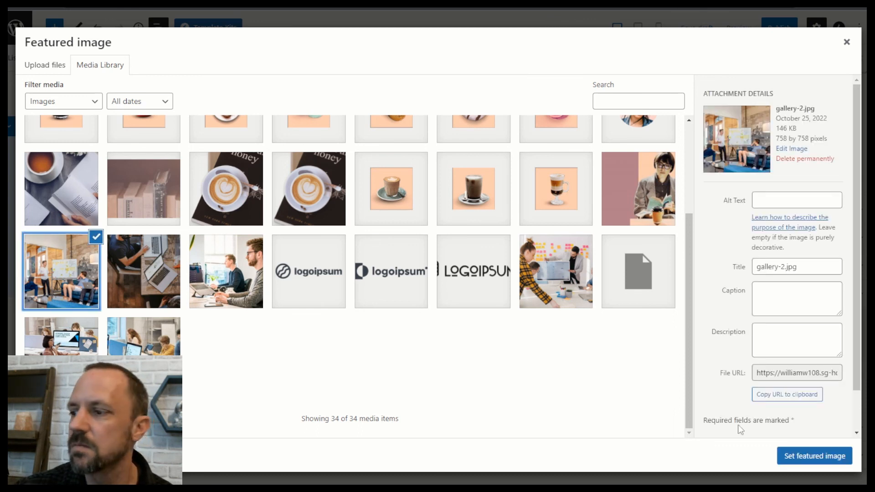
left_click(816, 456)
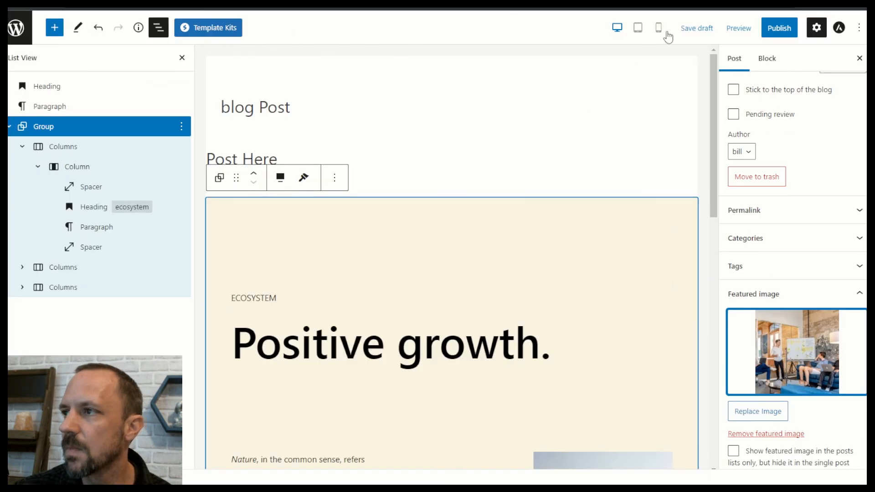
Publish the blog Post and return to the posts list.
left_click(778, 29)
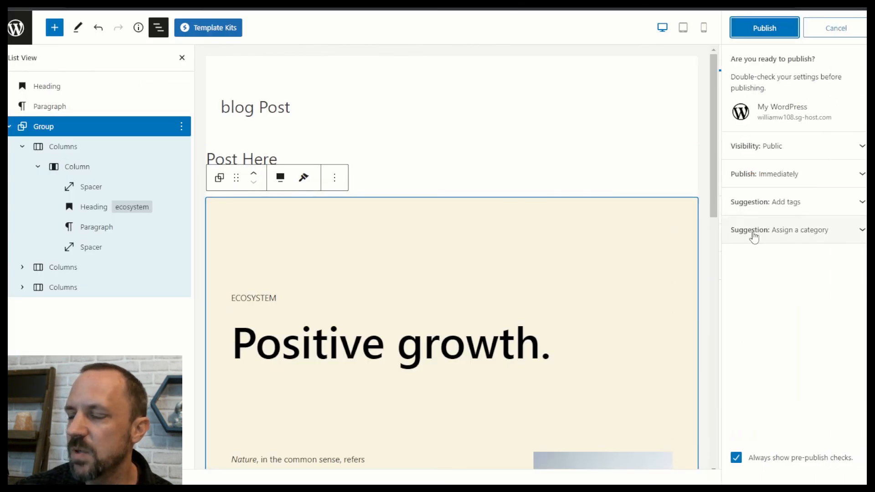
left_click(774, 30)
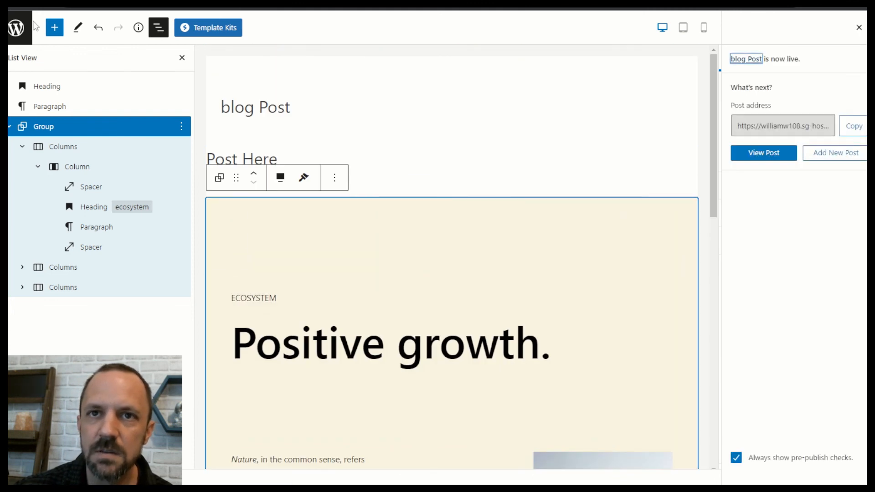
left_click(17, 28)
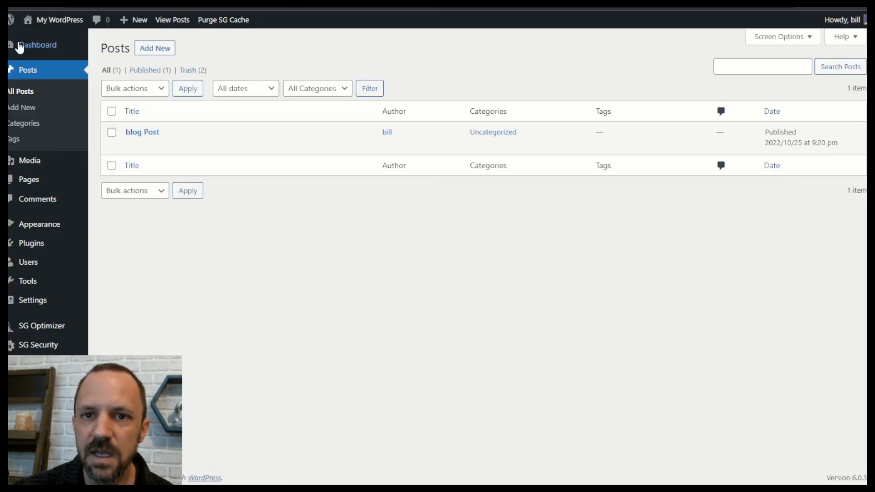
Open the live Posts page from the Pages list and scroll through it.
left_click(27, 184)
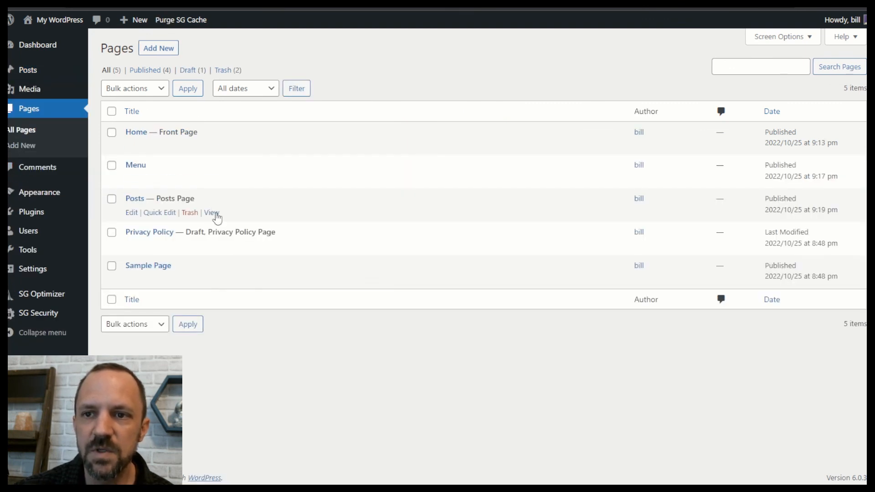
left_click(212, 213)
scroll(254, 166, "down", 4)
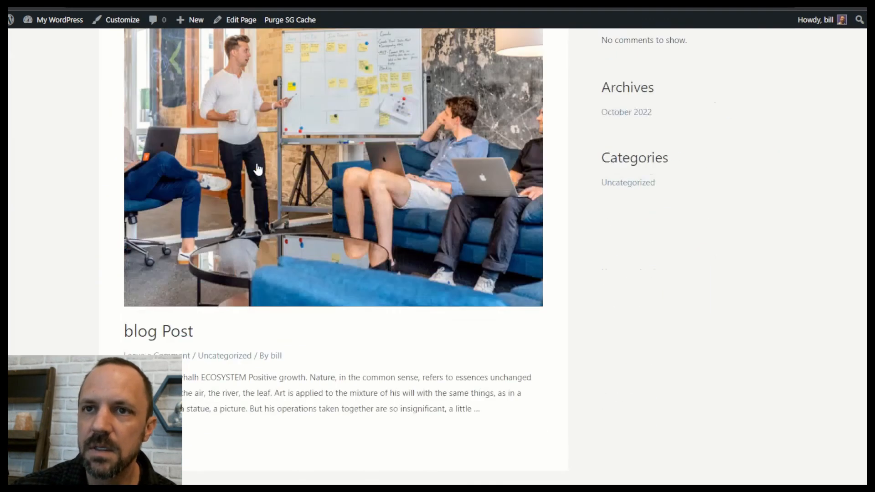
scroll(177, 95, "up", 4)
scroll(285, 167, "down", 5)
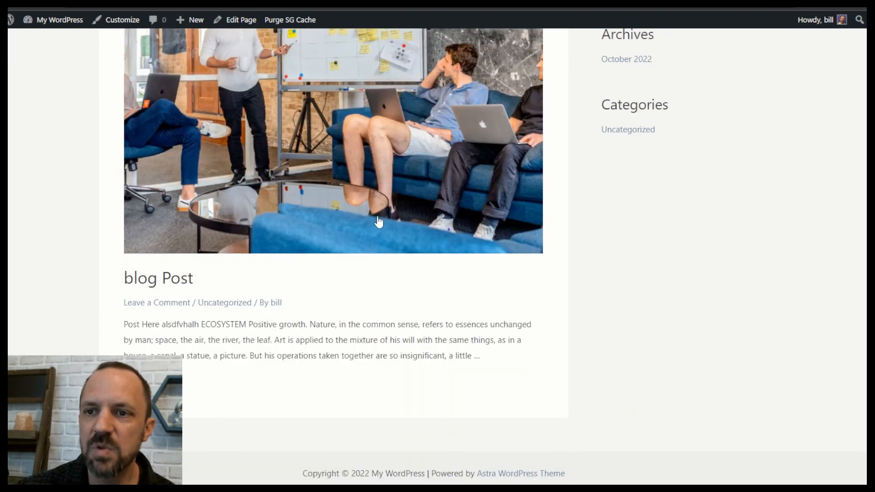
scroll(325, 295, "down", 1)
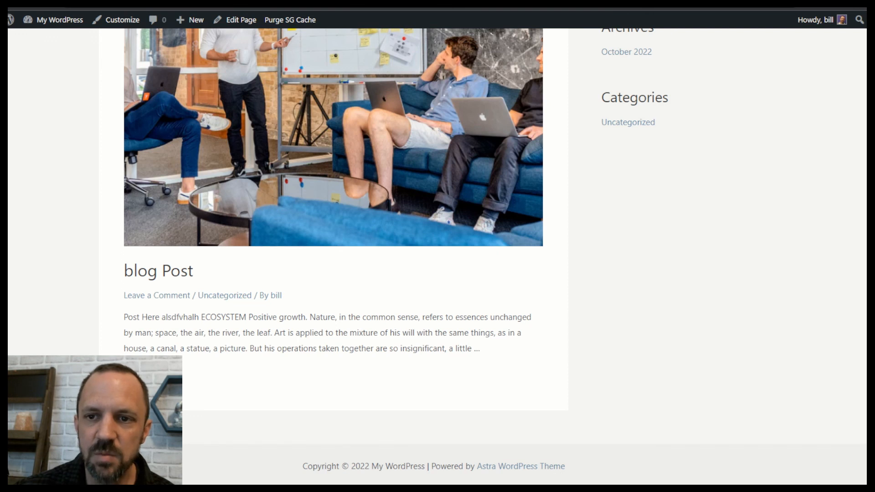
Open the blog Post and review its featured photo, heading and 'Positive growth.' section.
left_click(287, 109)
scroll(319, 118, "down", 15)
scroll(385, 130, "down", 10)
scroll(432, 231, "up", 8)
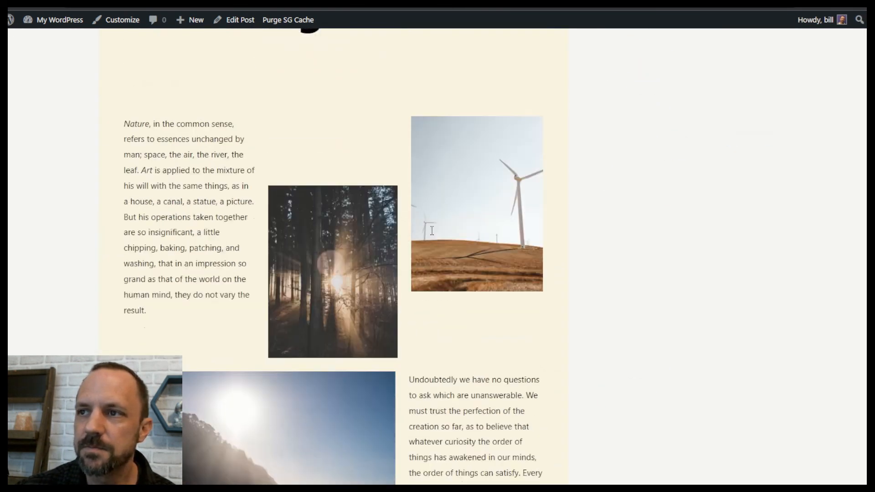
scroll(440, 233, "up", 8)
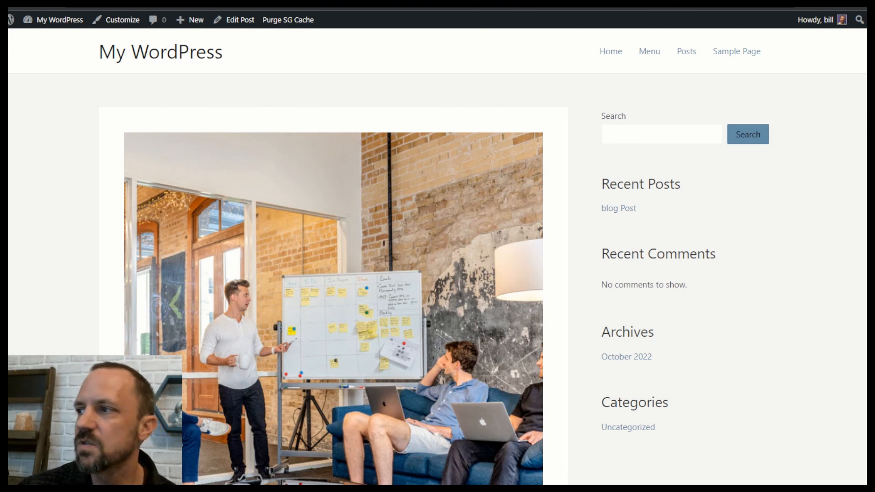
scroll(437, 255, "down", 8)
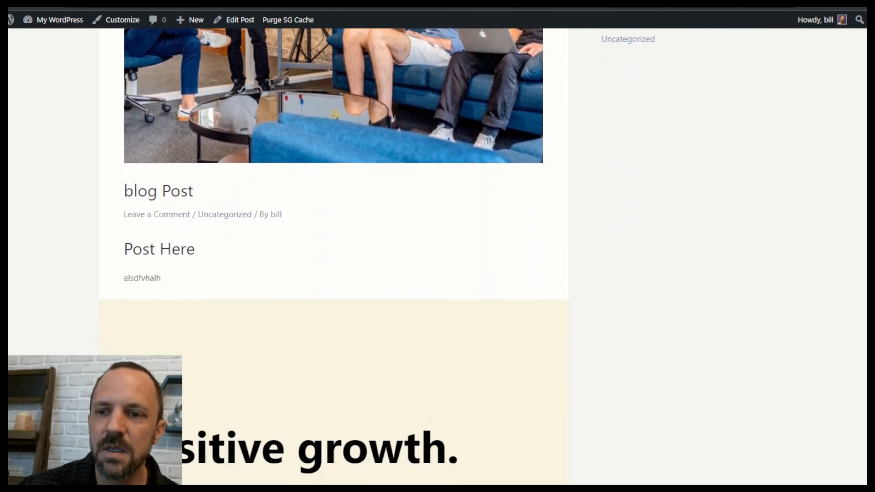
scroll(332, 255, "down", 8)
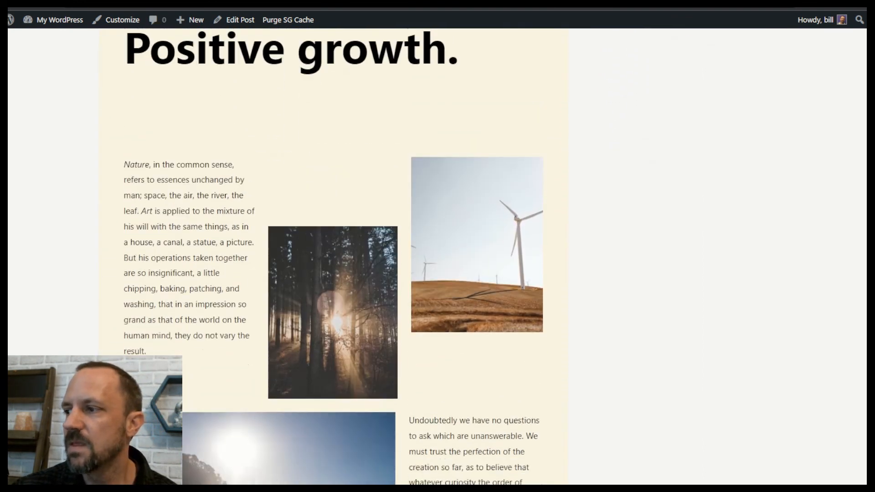
scroll(333, 255, "down", 2)
scroll(332, 255, "up", 9)
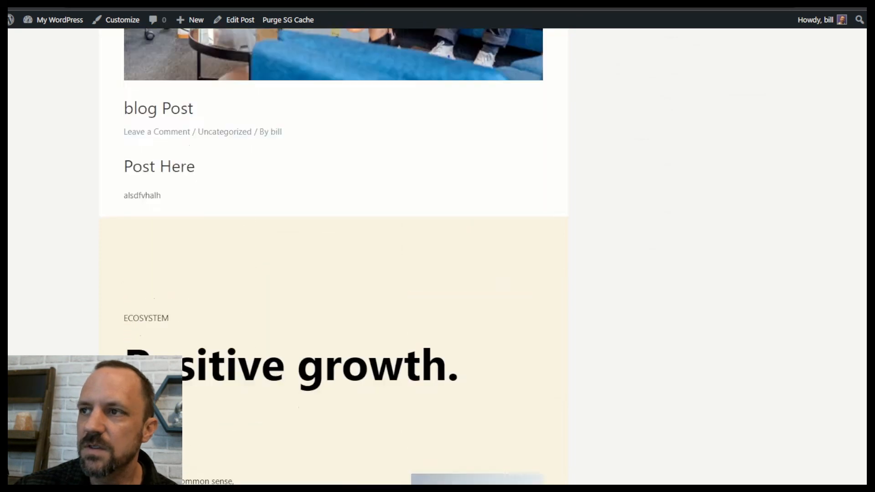
scroll(332, 255, "up", 10)
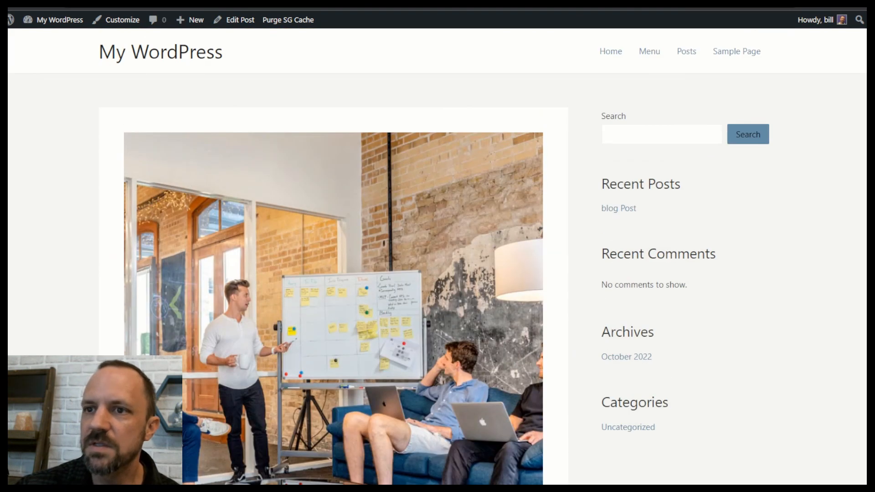
Go to the Library Cafe home page and scroll from the 'Good books & fresh coffee.' hero.
left_click(145, 51)
scroll(440, 208, "down", 15)
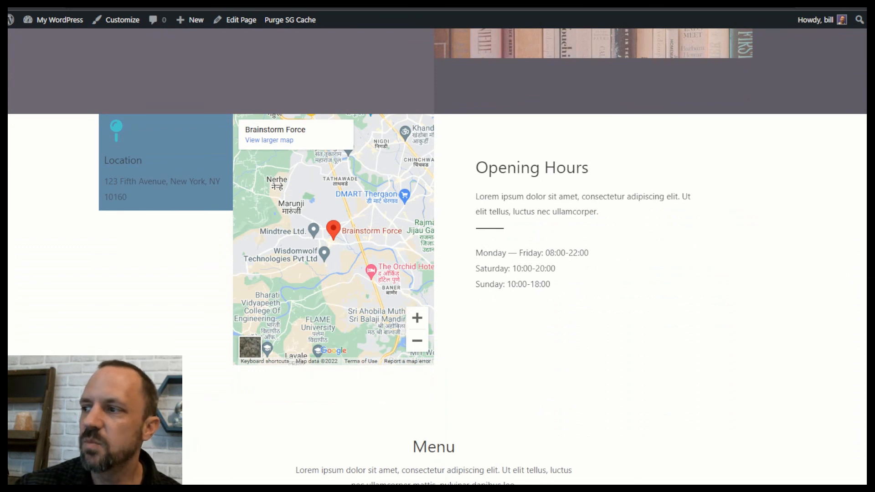
scroll(437, 255, "down", 10)
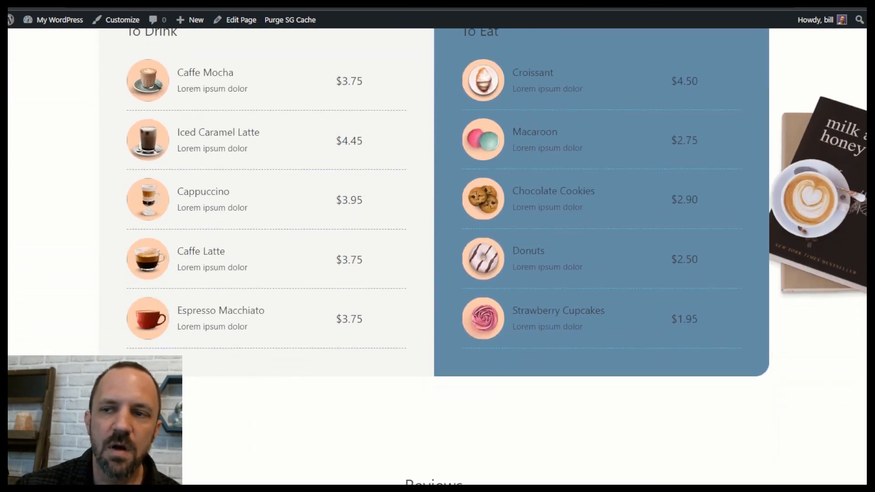
scroll(437, 255, "down", 10)
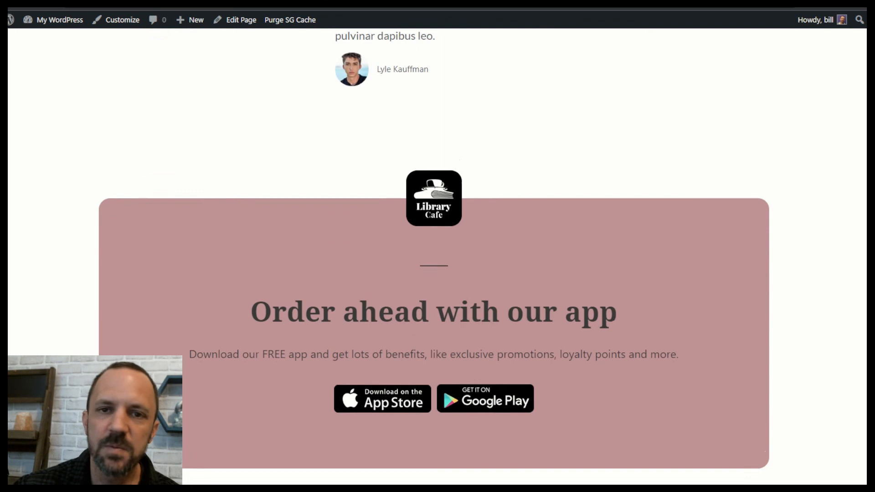
scroll(437, 255, "down", 2)
scroll(437, 255, "up", 15)
scroll(856, 51, "up", 4)
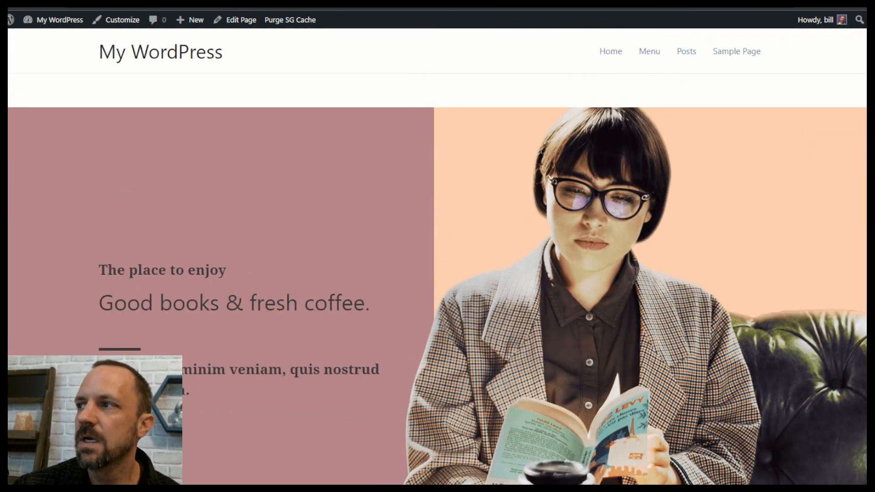